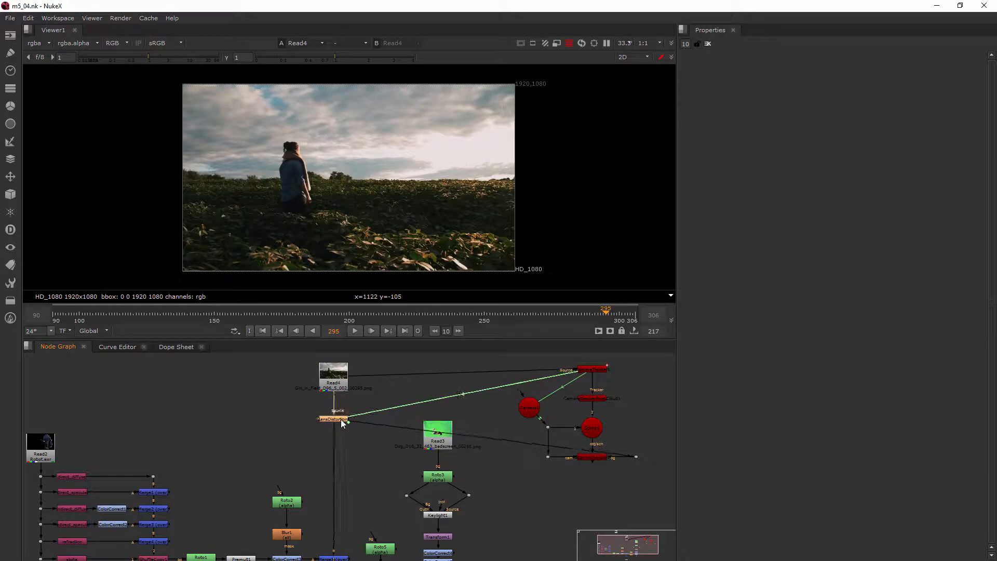
# Switch the viewer to 3D, open Scene1's properties, and examine the tracked camera and point cloud from several angles.
pyautogui.moveTo(649, 412); pyautogui.dragTo(560, 409, button='middle')
pyautogui.scroll(2, 560, 411)
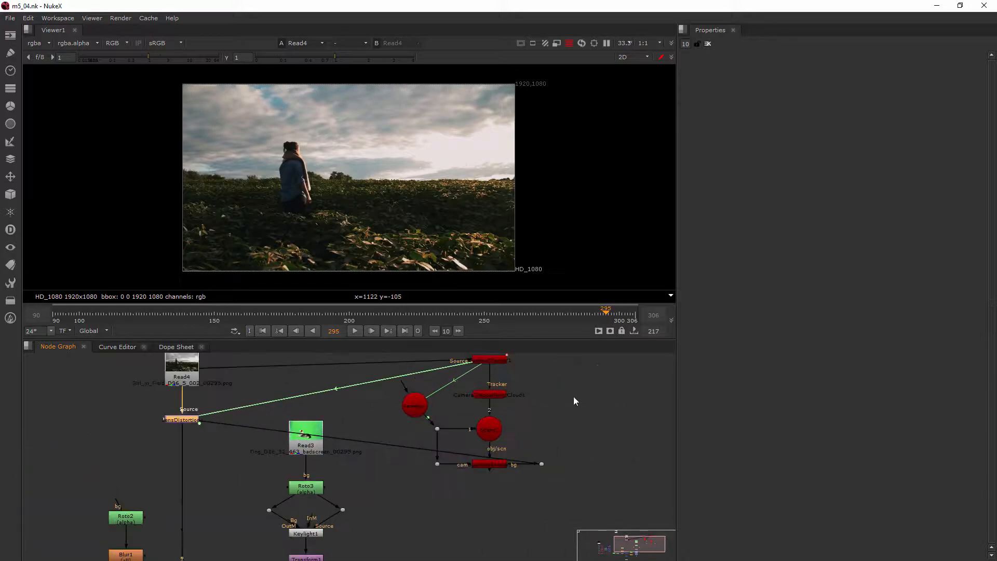
pyautogui.moveTo(537, 448); pyautogui.dragTo(489, 467, button='middle')
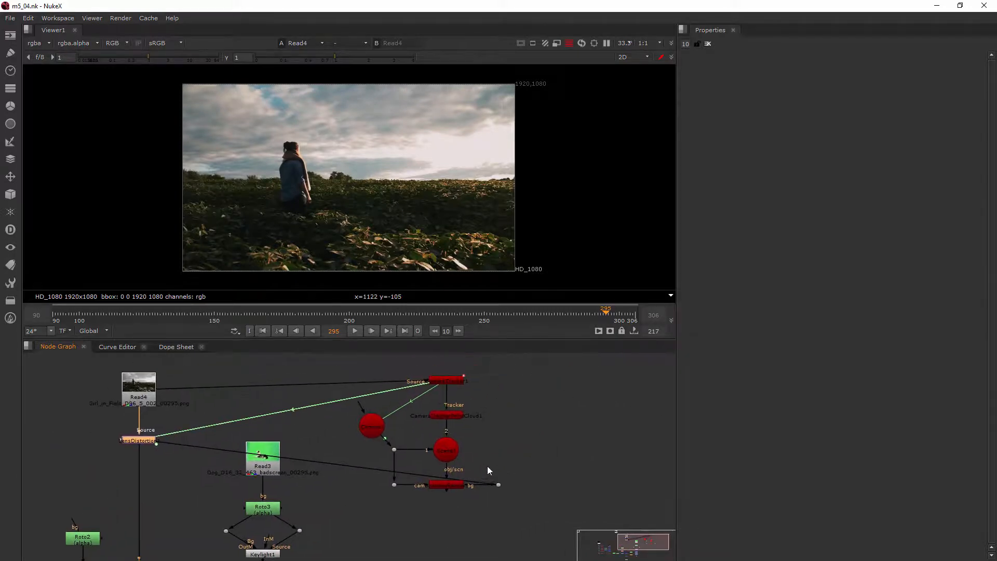
pyautogui.moveTo(457, 413); pyautogui.dragTo(455, 413)
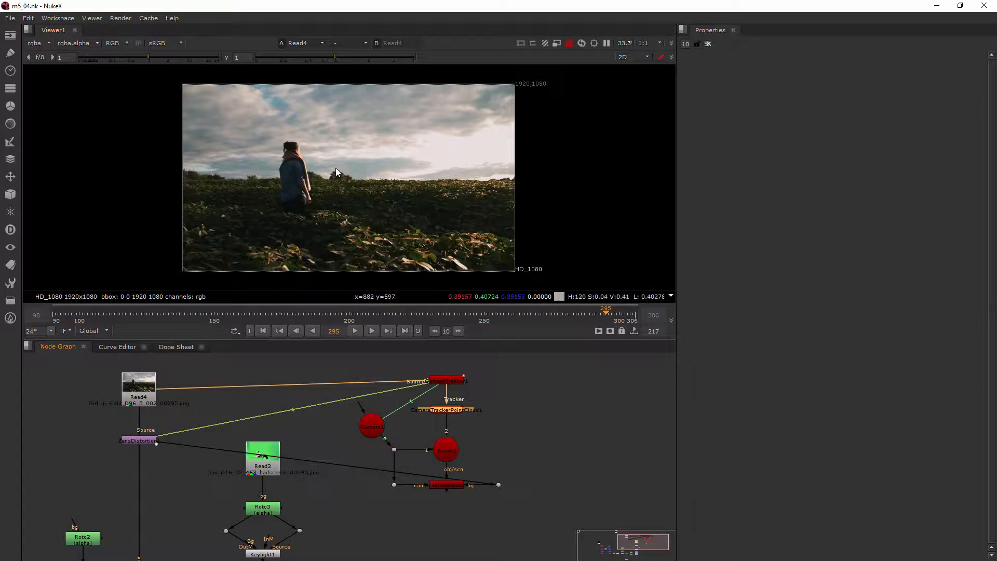
pyautogui.press('Tab')
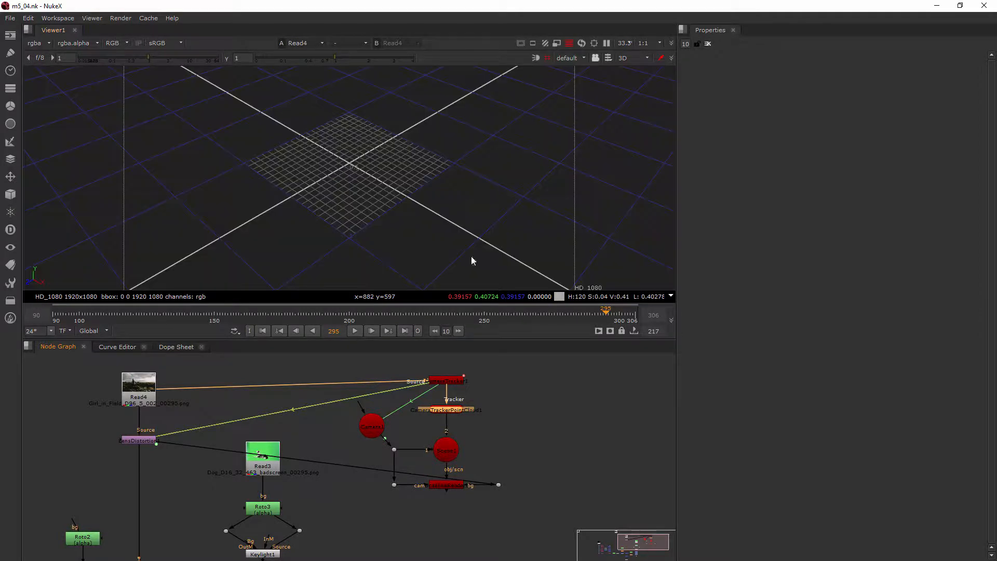
pyautogui.doubleClick(445, 451)
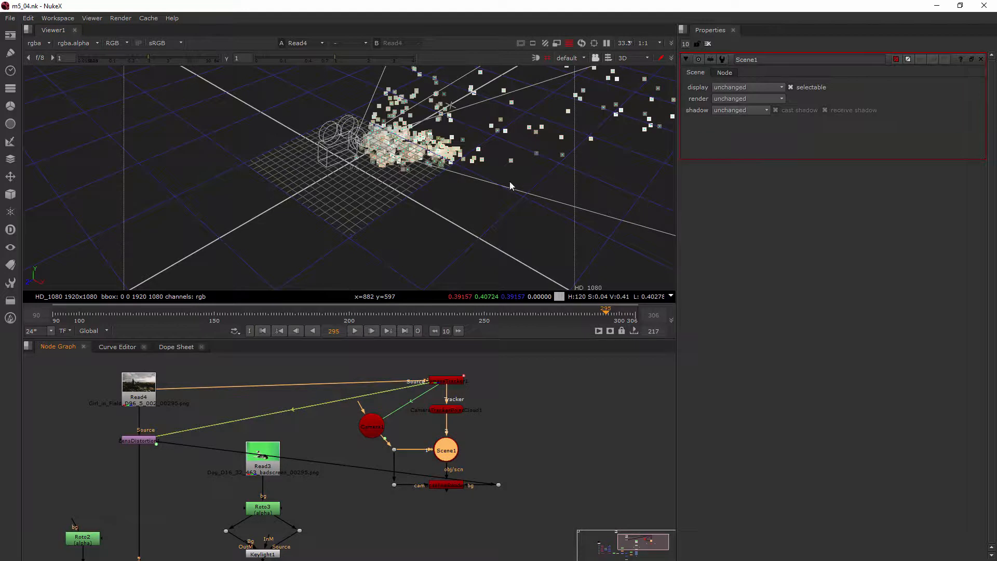
pyautogui.keyDown('ctrl'); pyautogui.moveTo(475, 213); pyautogui.dragTo(628, 133); pyautogui.keyUp('ctrl')
pyautogui.scroll(2, 298, 177)
pyautogui.scroll(6, 254, 192)
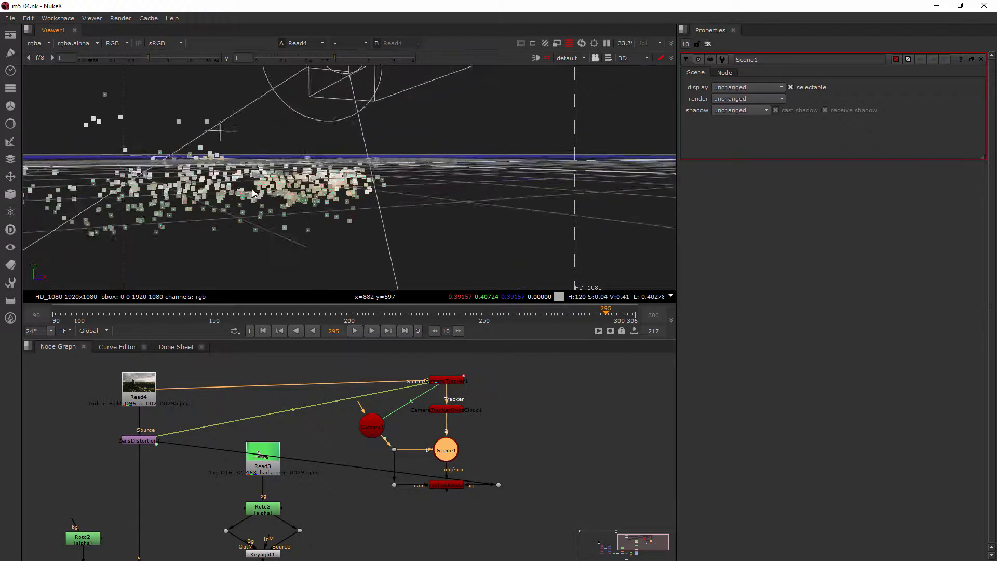
pyautogui.keyDown('ctrl'); pyautogui.moveTo(336, 229); pyautogui.dragTo(318, 200); pyautogui.keyUp('ctrl')
pyautogui.scroll(-5, 318, 201)
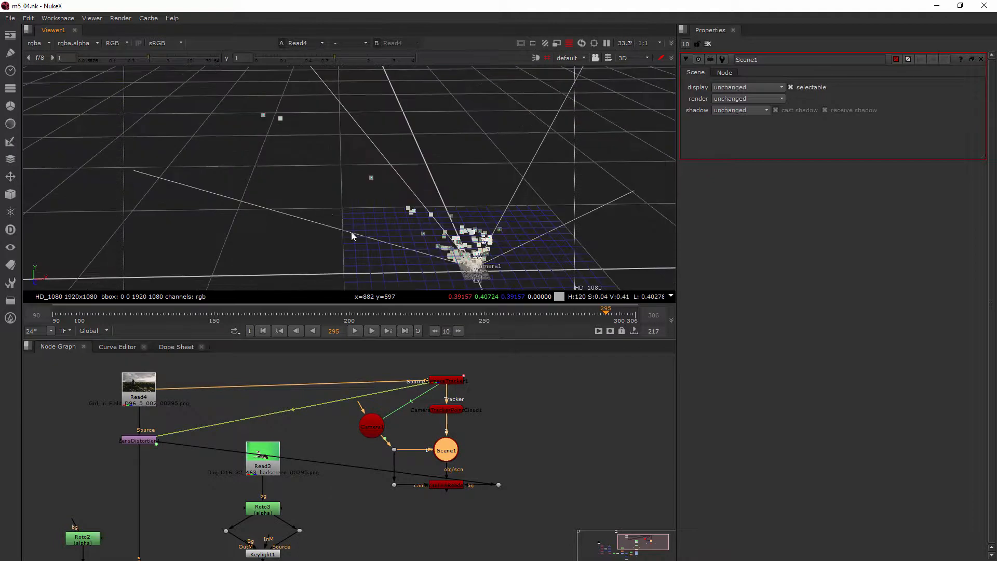
# Delete the CameraTrackerPointCloud node and move the camera tracking nodes to the left of the Read4 plate branch.
pyautogui.click(440, 411)
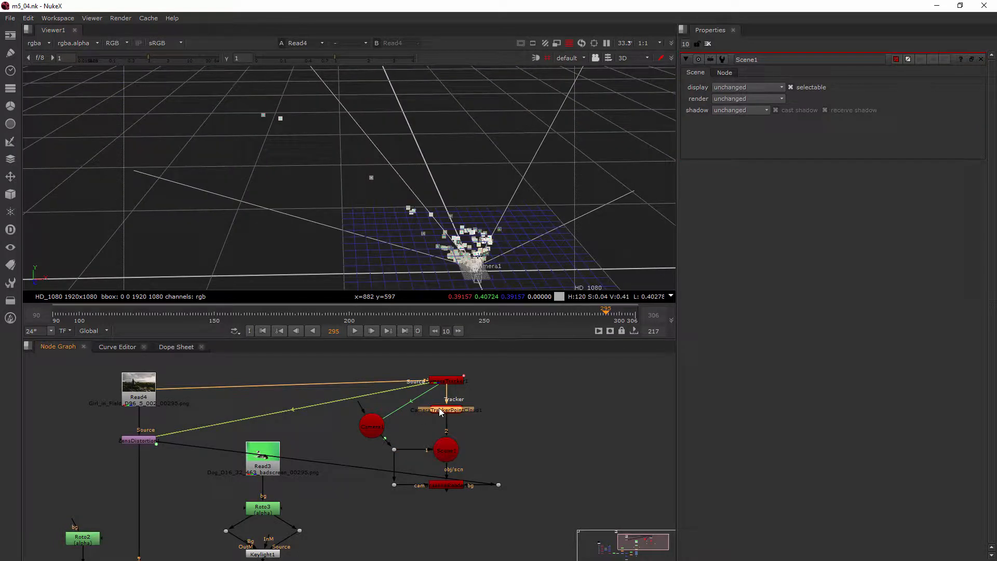
pyautogui.press('Delete')
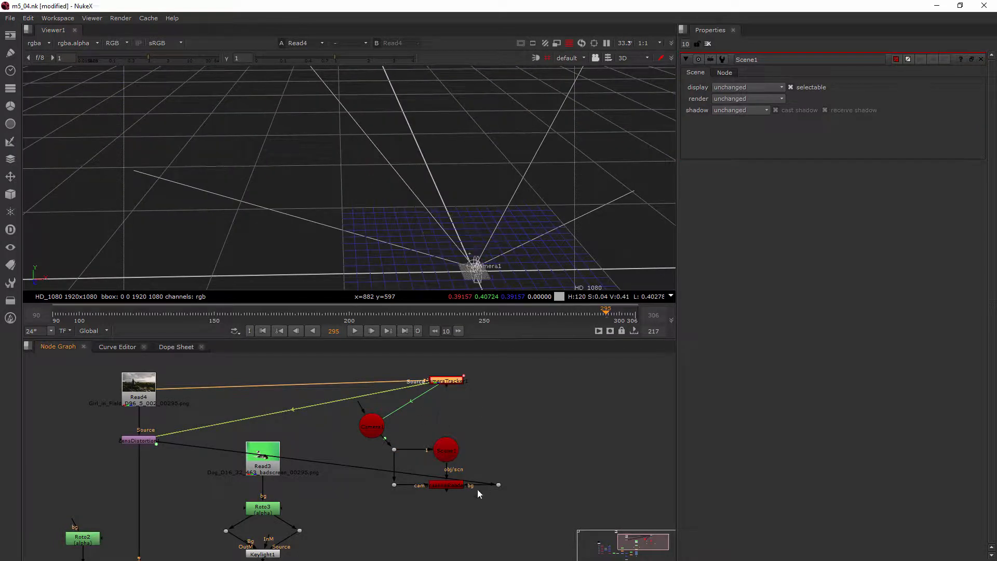
pyautogui.scroll(-5, 475, 482)
pyautogui.moveTo(517, 394); pyautogui.dragTo(398, 503)
pyautogui.moveTo(455, 460); pyautogui.dragTo(198, 449)
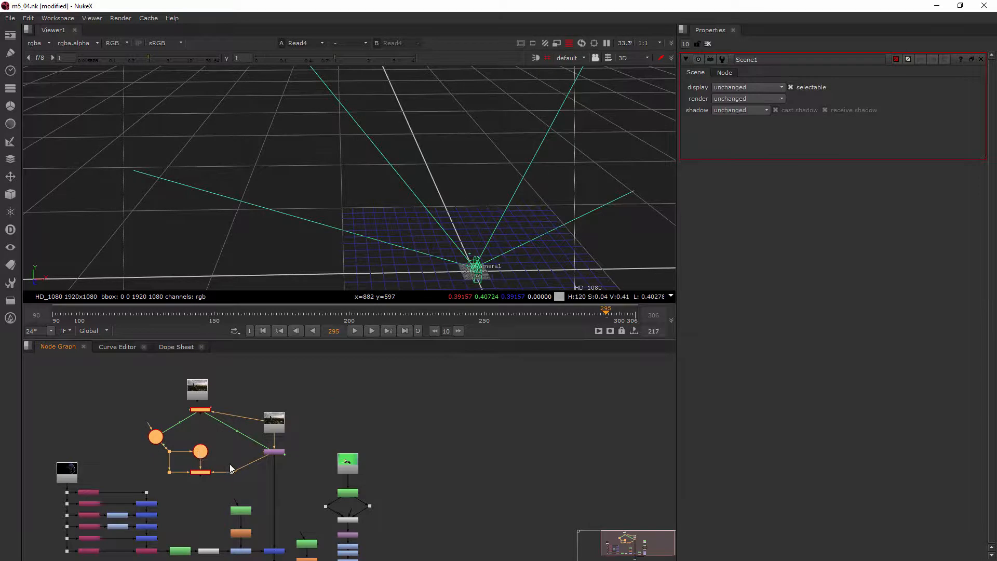
# View the robot composite at Merge5, followed by the background plate at the LensDistortion node.
pyautogui.scroll(-2, 231, 463)
pyautogui.moveTo(245, 460); pyautogui.dragTo(289, 425, button='middle')
pyautogui.scroll(3, 292, 485)
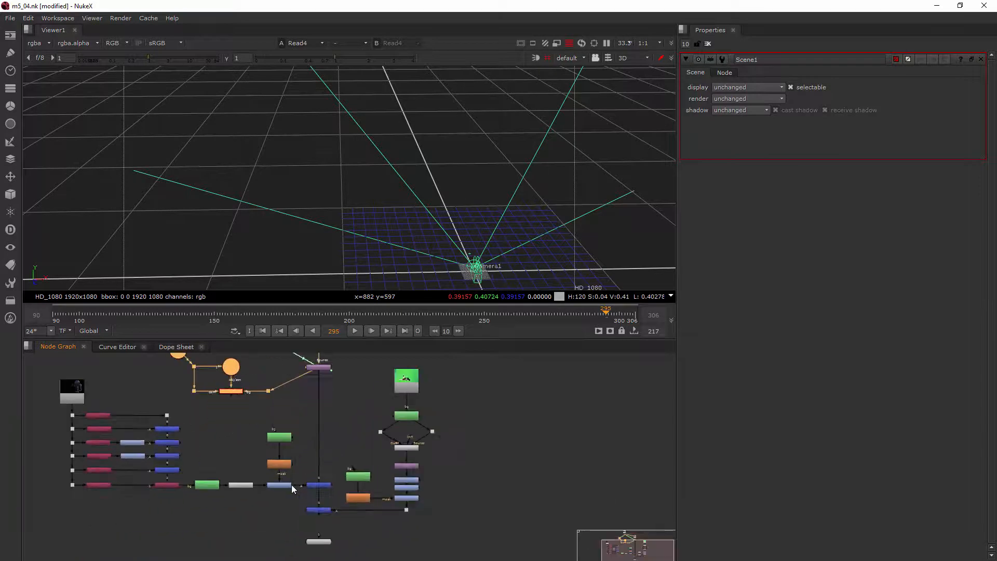
pyautogui.scroll(2, 291, 485)
pyautogui.click(326, 487)
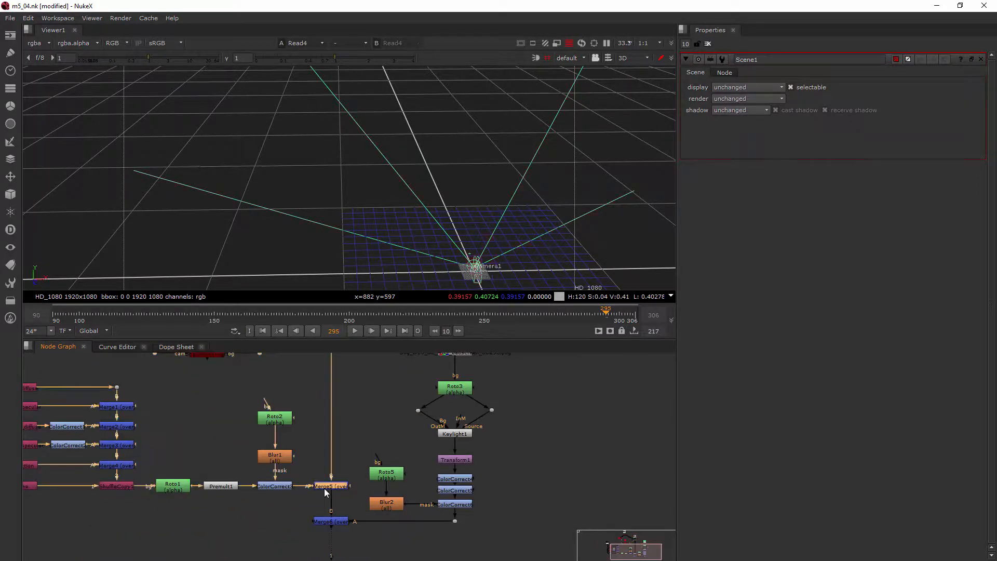
pyautogui.press('1')
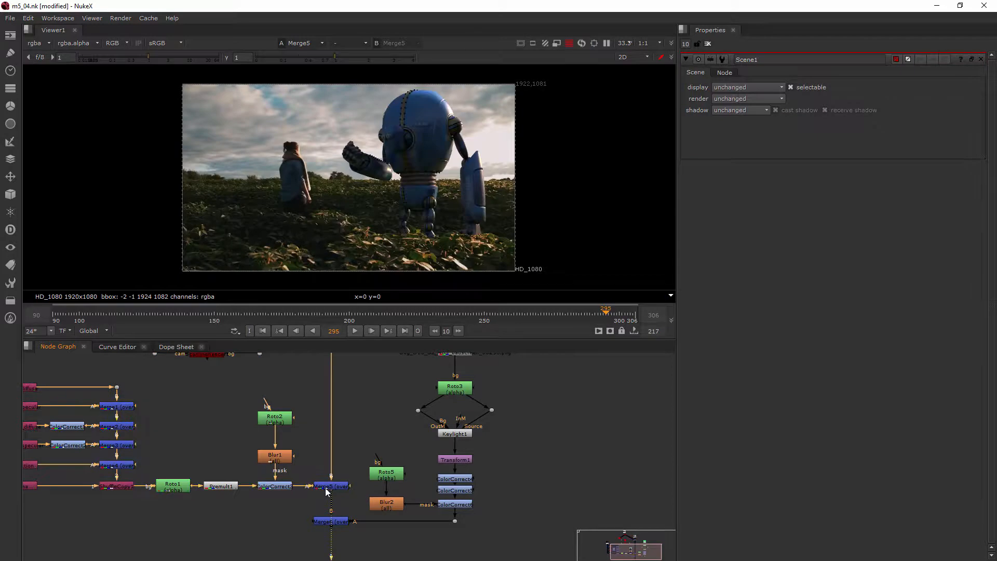
pyautogui.moveTo(360, 424); pyautogui.dragTo(347, 521, button='middle')
pyautogui.click(331, 418)
pyautogui.press('1')
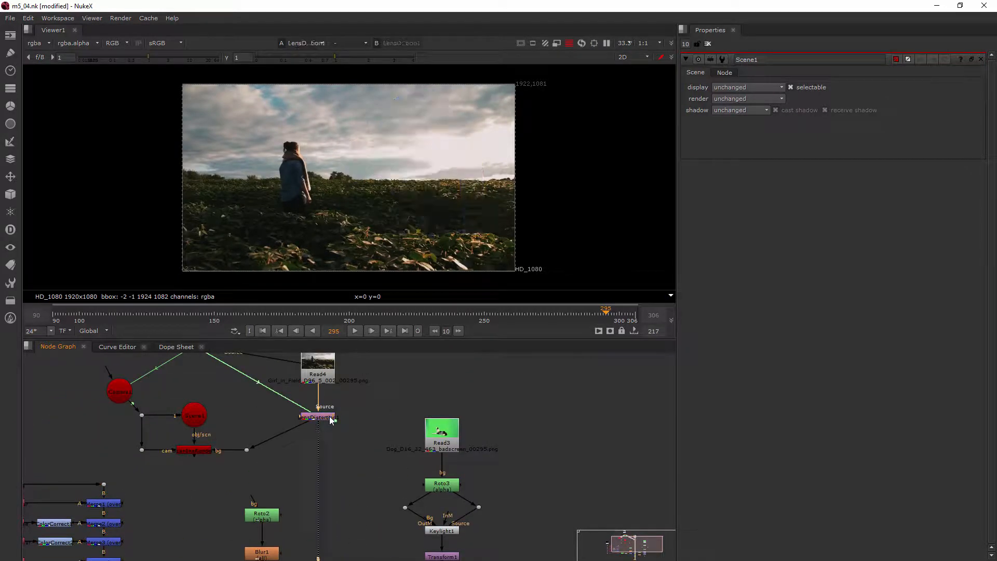
# Detach the whole robot branch from the background merge, move it left of the camera tracking nodes, and view its final ColorCorrect.
pyautogui.scroll(-5, 319, 476)
pyautogui.moveTo(379, 539); pyautogui.dragTo(188, 447)
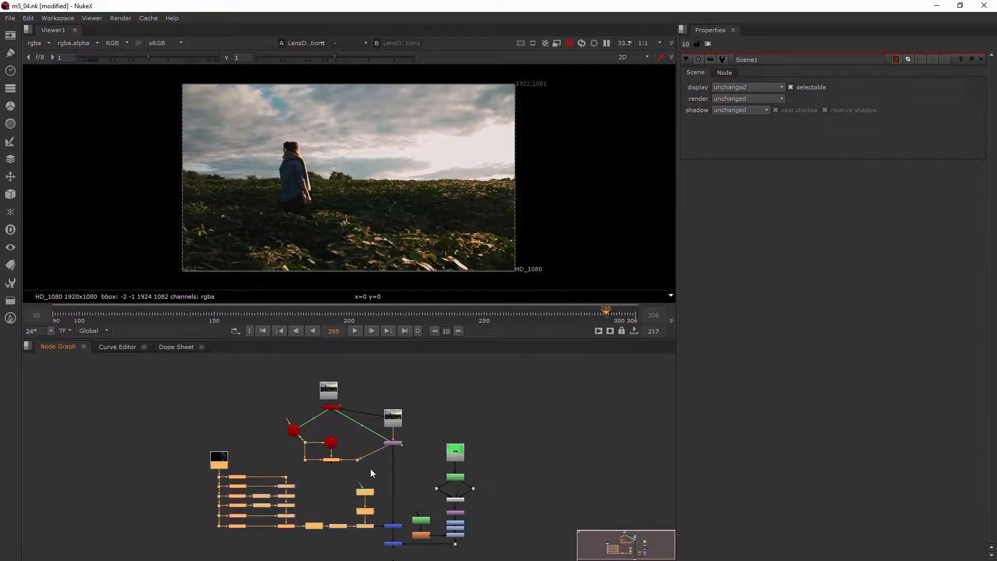
pyautogui.keyDown('ctrl'); pyautogui.keyDown('shift'); pyautogui.moveTo(370, 468); pyautogui.dragTo(285, 448); pyautogui.keyUp('shift'); pyautogui.keyUp('ctrl')
pyautogui.moveTo(371, 496); pyautogui.dragTo(243, 450)
pyautogui.click(251, 486)
pyautogui.press('1')
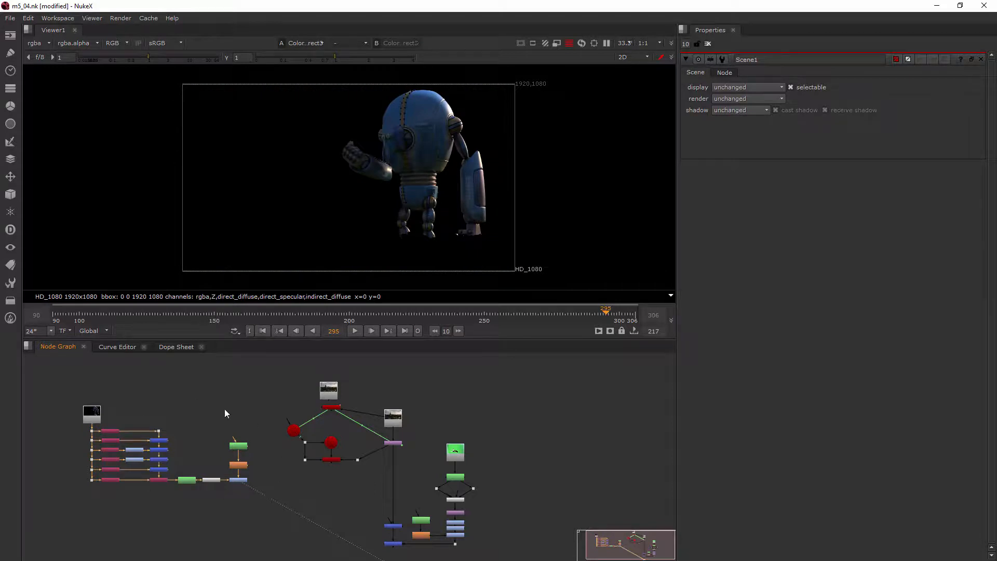
# Add a Card node fed by the robot branch's final ColorCorrect and show it in the viewer.
pyautogui.scroll(8, 280, 470)
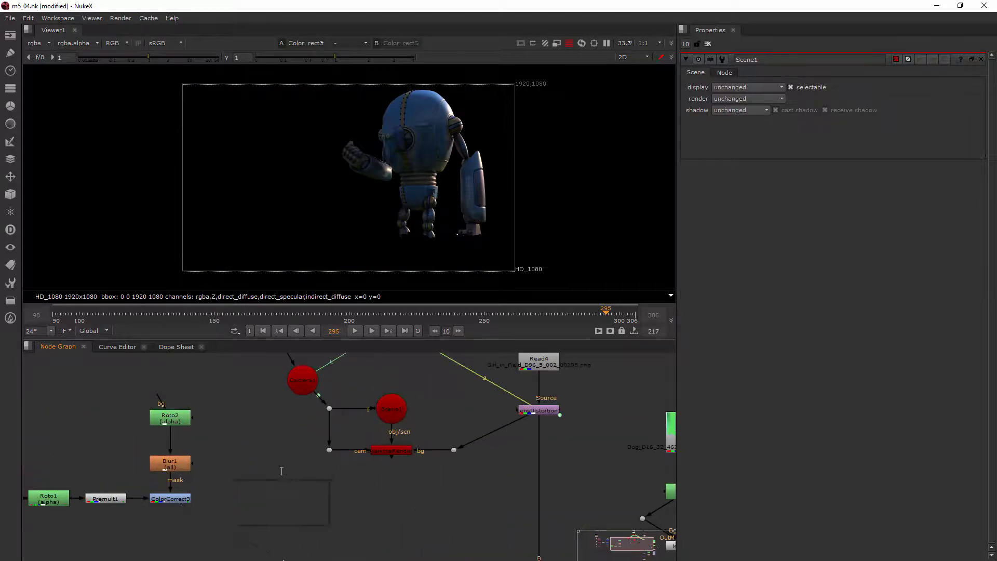
pyautogui.press('Tab')
pyautogui.write('card')
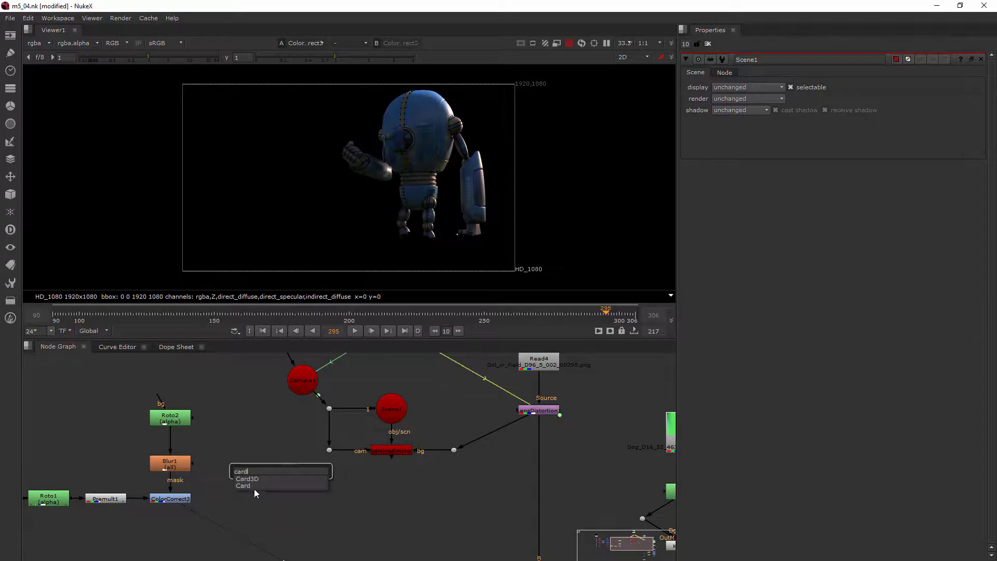
pyautogui.click(251, 487)
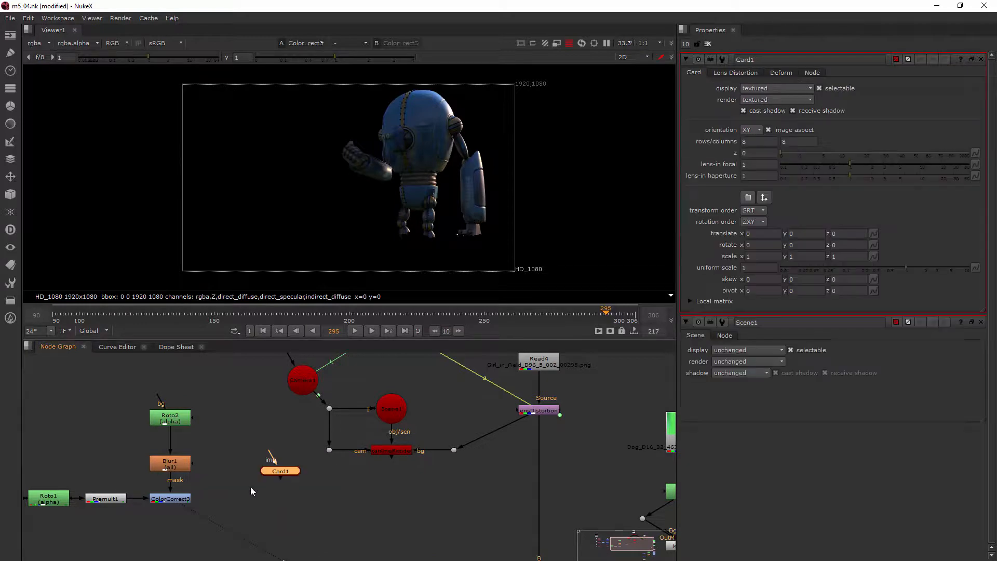
pyautogui.moveTo(209, 481); pyautogui.dragTo(177, 498)
pyautogui.moveTo(284, 490)
pyautogui.mouseDown()
pyautogui.moveTo(265, 497)
pyautogui.moveTo(273, 496)
pyautogui.mouseUp()
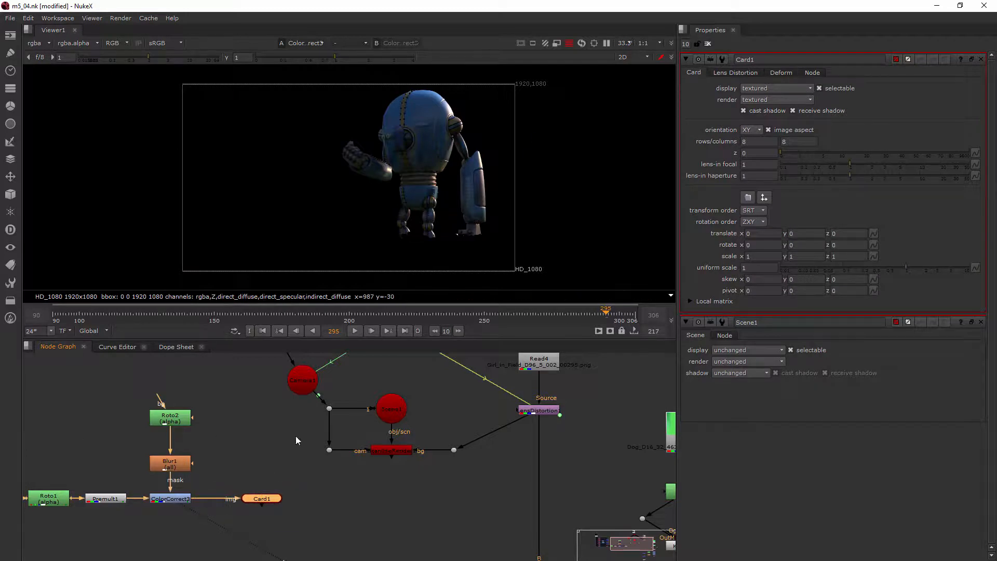
pyautogui.press('1')
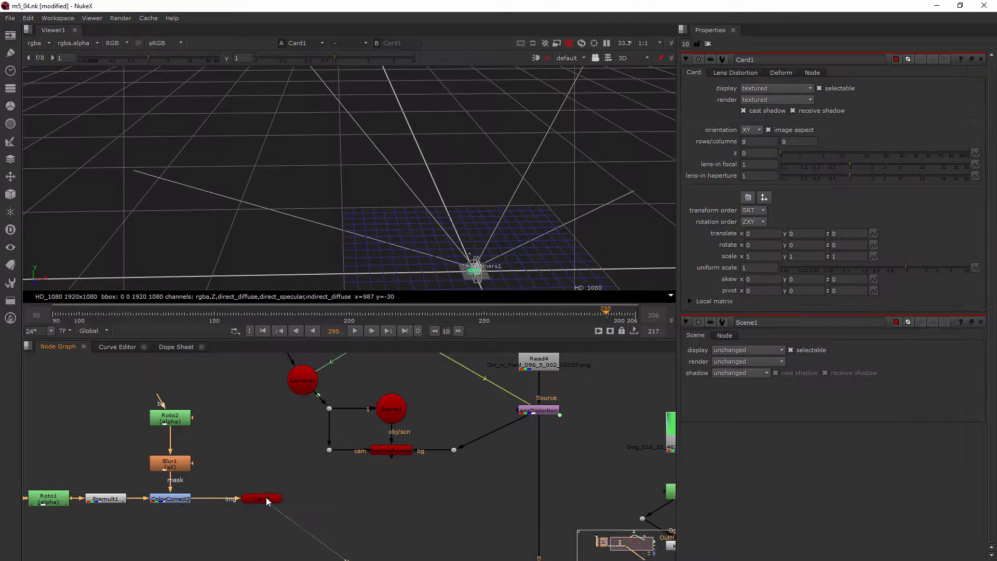
# Examine the robot card in 3D space and its position relative to Camera1.
pyautogui.scroll(-3, 523, 262)
pyautogui.moveTo(522, 262); pyautogui.dragTo(335, 222, button='middle')
pyautogui.scroll(4, 133, 216)
pyautogui.scroll(1, 134, 213)
pyautogui.moveTo(114, 237); pyautogui.dragTo(234, 228, button='middle')
pyautogui.scroll(5, 373, 203)
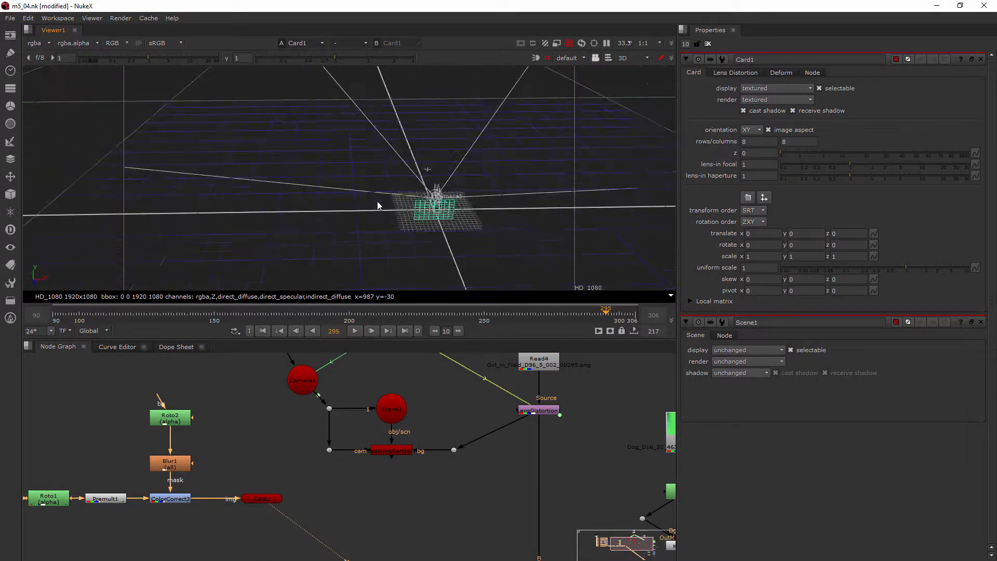
pyautogui.moveTo(606, 261); pyautogui.dragTo(284, 175, button='middle')
pyautogui.scroll(4, 388, 205)
pyautogui.scroll(-4, 389, 206)
pyautogui.scroll(2, 426, 219)
pyautogui.scroll(3, 312, 185)
pyautogui.scroll(-3, 313, 178)
pyautogui.scroll(3, 274, 175)
pyautogui.scroll(-2, 276, 175)
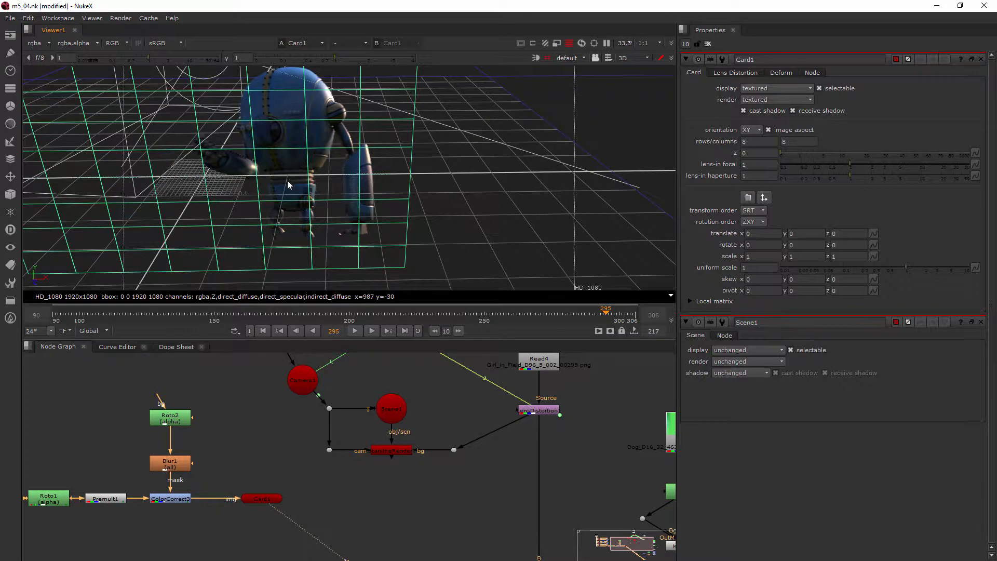
pyautogui.scroll(3, 301, 190)
pyautogui.scroll(-4, 293, 190)
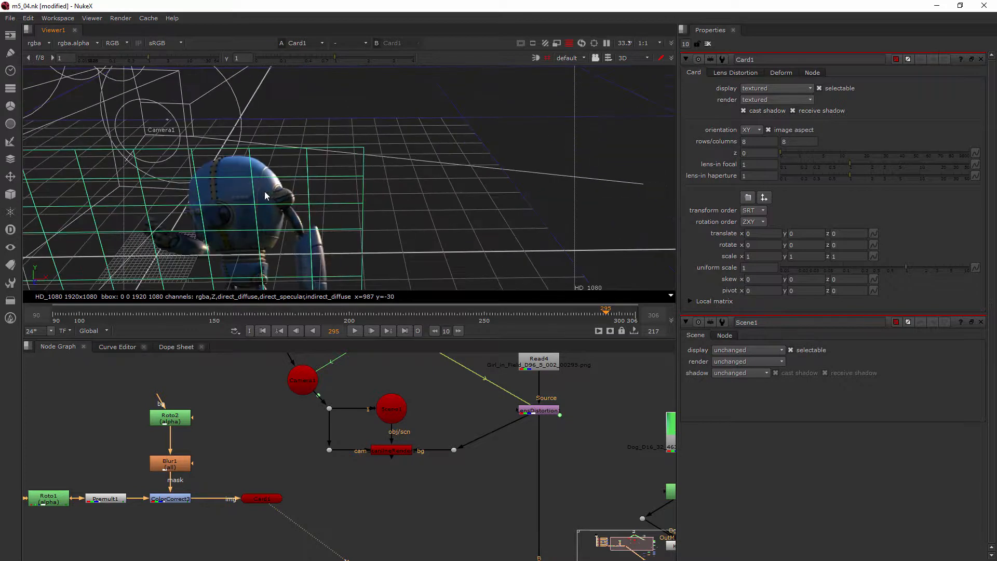
pyautogui.scroll(-3, 265, 196)
pyautogui.keyDown('ctrl'); pyautogui.moveTo(274, 192); pyautogui.dragTo(298, 189); pyautogui.keyUp('ctrl')
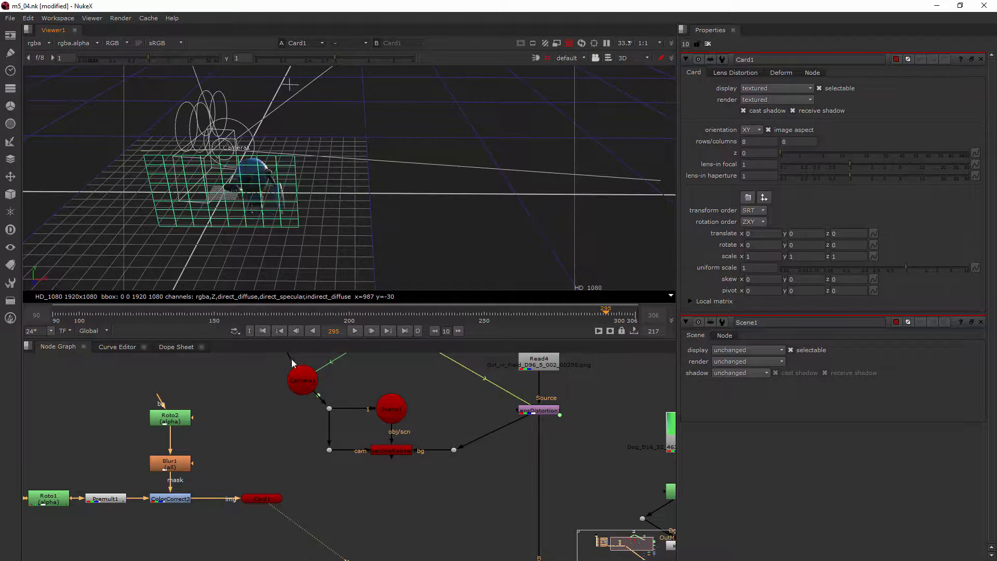
# Move Card1 away from the camera along the Z axis to a translate z of about -1.2.
pyautogui.click(255, 499)
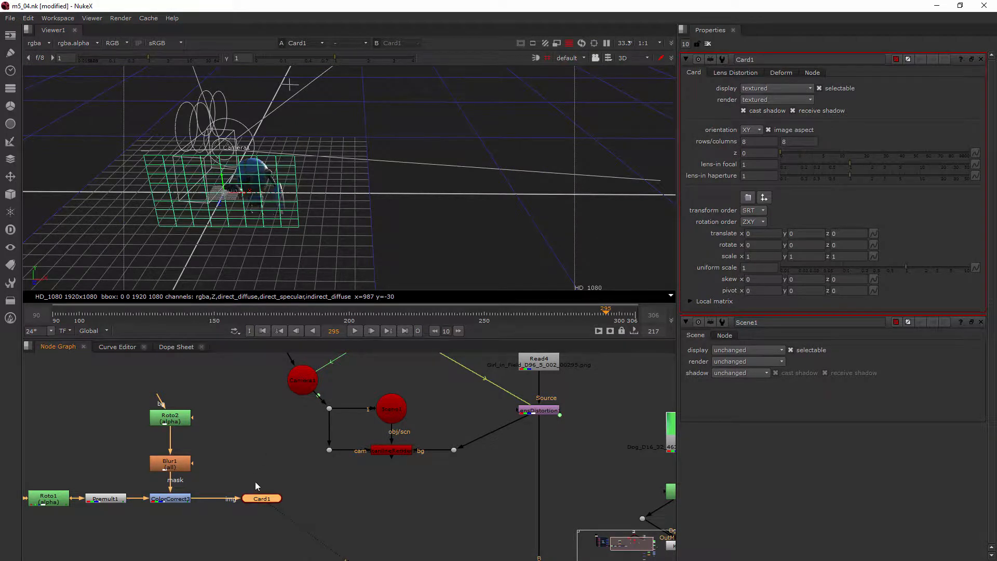
pyautogui.moveTo(219, 204); pyautogui.dragTo(468, 2)
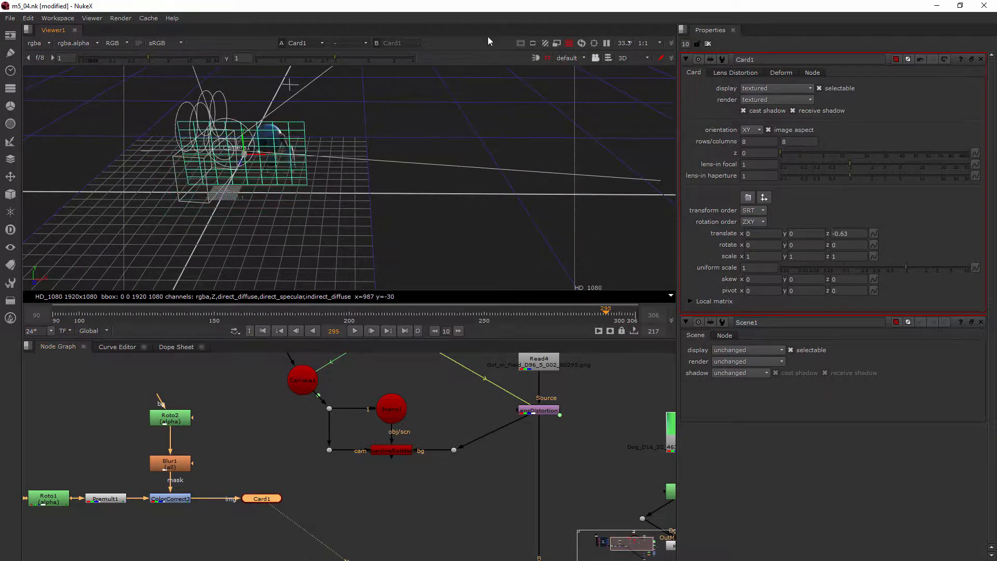
pyautogui.moveTo(237, 176); pyautogui.dragTo(339, 19)
pyautogui.moveTo(254, 139); pyautogui.dragTo(257, 133)
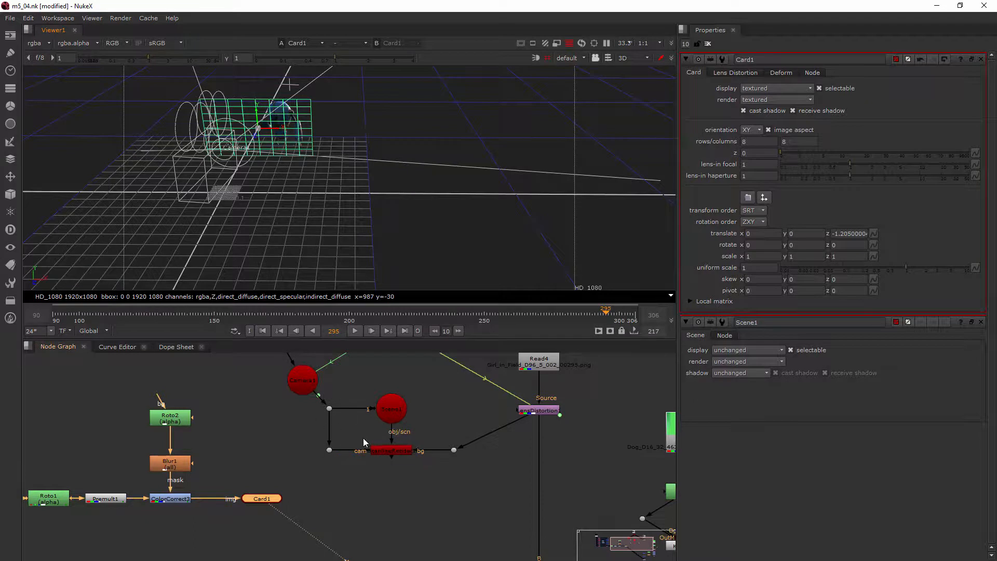
# Delete the dot on the ScanlineRender's bg input and disconnect that input from the LensDistortion node.
pyautogui.moveTo(372, 432); pyautogui.dragTo(282, 475, button='middle')
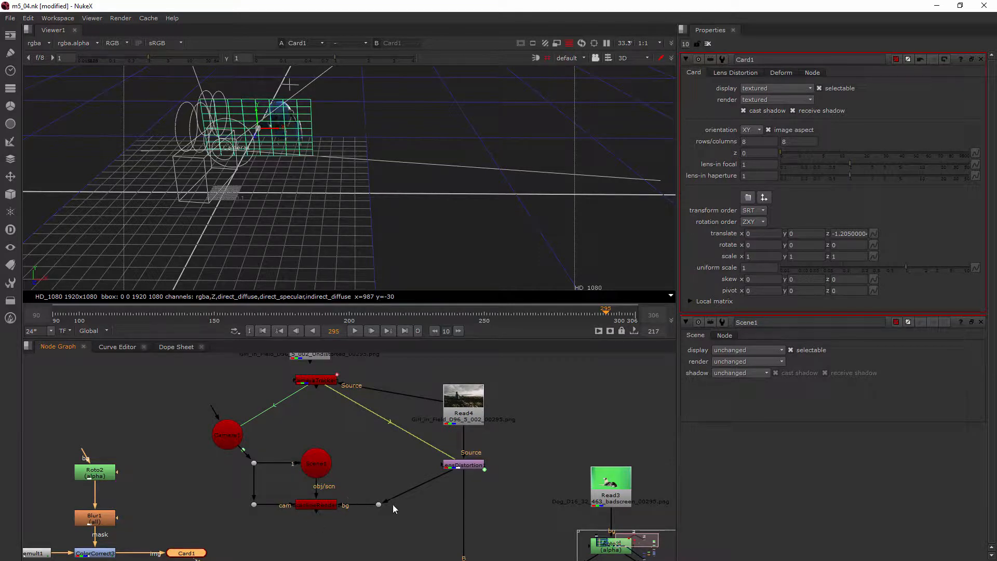
pyautogui.moveTo(355, 486); pyautogui.dragTo(409, 520)
pyautogui.press('Delete')
pyautogui.moveTo(426, 469); pyautogui.dragTo(379, 523)
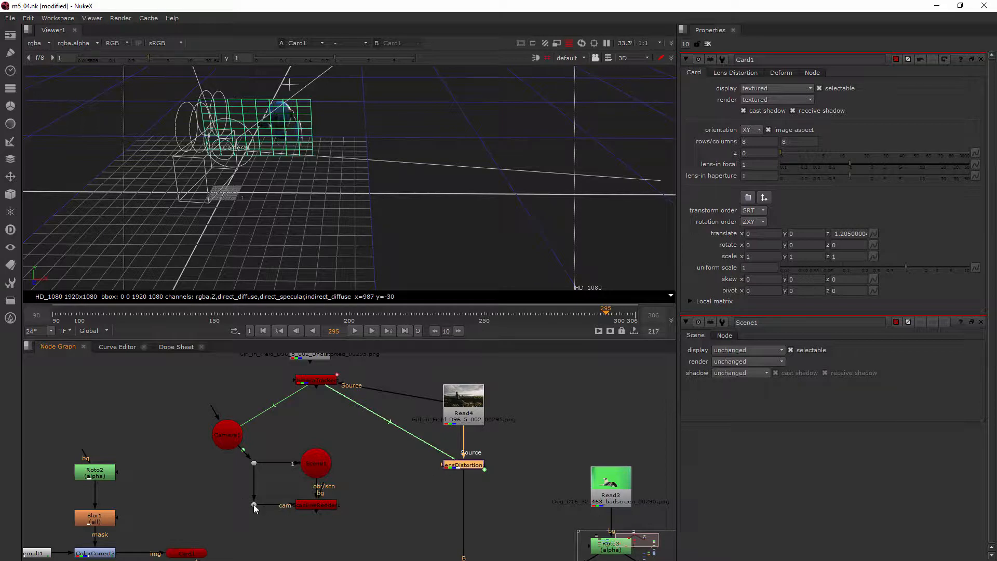
# Align Camera1 vertically above its connection dots and lower the CameraTracker node to the height of Read4.
pyautogui.moveTo(233, 432); pyautogui.dragTo(259, 417)
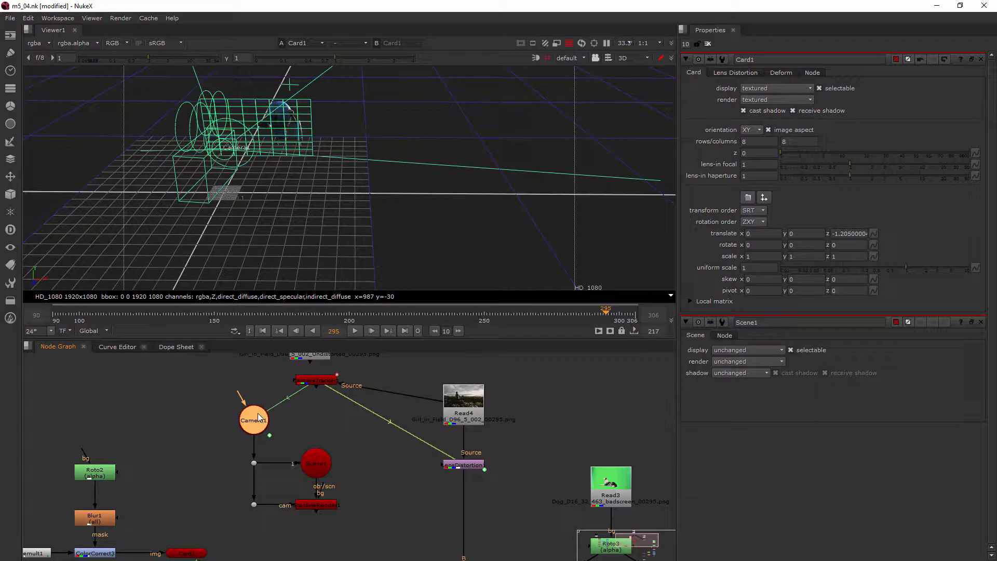
pyautogui.moveTo(314, 381); pyautogui.dragTo(314, 408)
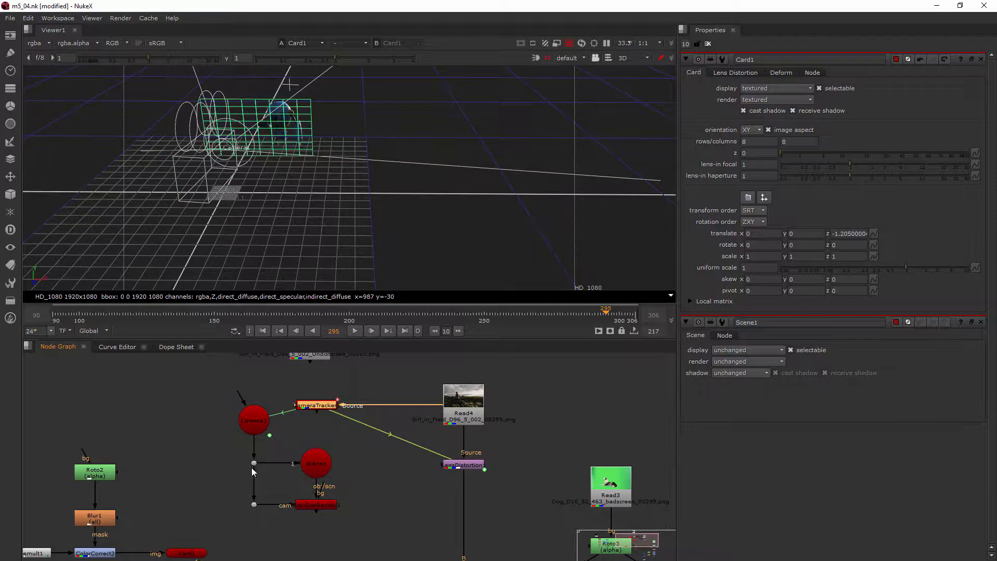
# Move Scene1 and the ScanlineRender node together to the left of Camera1's dots, closer to the robot branch.
pyautogui.scroll(-3, 192, 481)
pyautogui.moveTo(193, 481); pyautogui.dragTo(373, 465, button='middle')
pyautogui.scroll(3, 80, 457)
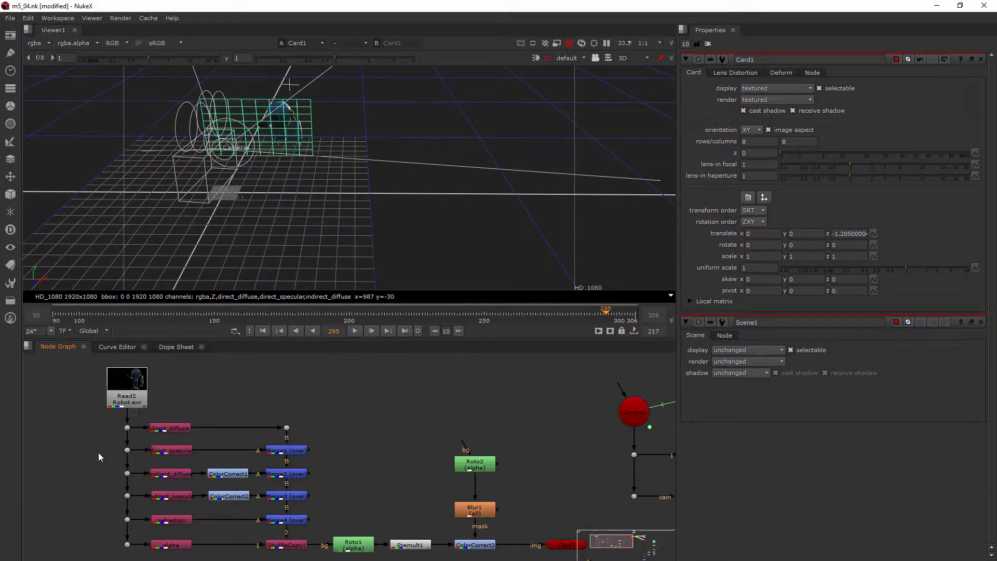
pyautogui.moveTo(528, 445); pyautogui.dragTo(247, 396, button='middle')
pyautogui.scroll(2, 323, 385)
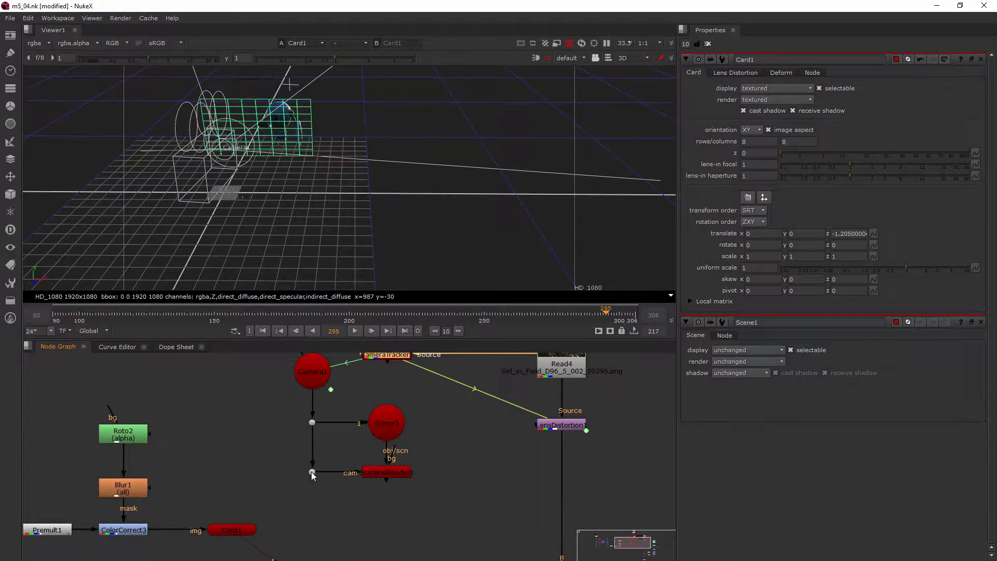
pyautogui.moveTo(322, 472)
pyautogui.mouseDown()
pyautogui.moveTo(324, 442)
pyautogui.moveTo(312, 471)
pyautogui.mouseUp()
pyautogui.moveTo(392, 457); pyautogui.dragTo(380, 425)
pyautogui.moveTo(449, 388); pyautogui.dragTo(261, 472)
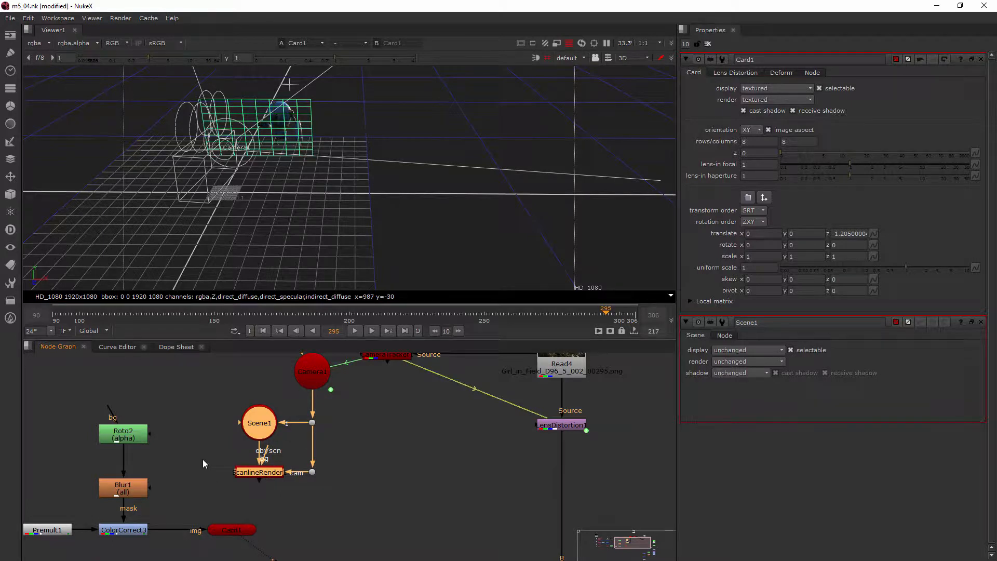
# Move Camera1, Scene1, the ScanlineRender and their connection dots directly beneath the CameraTracker node.
pyautogui.scroll(-2, 208, 438)
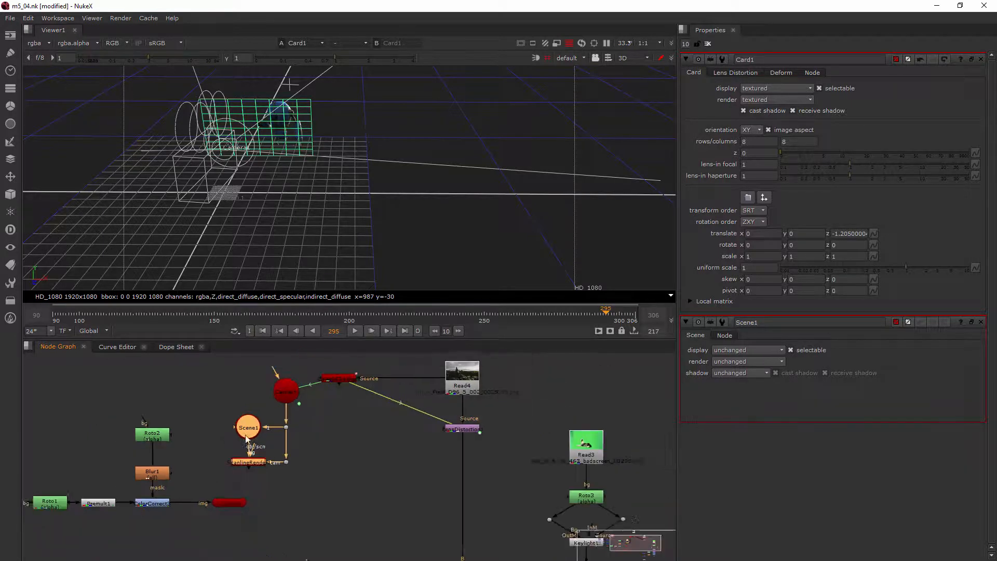
pyautogui.moveTo(278, 436); pyautogui.dragTo(378, 450, button='middle')
pyautogui.moveTo(302, 366); pyautogui.dragTo(407, 492)
pyautogui.moveTo(393, 405); pyautogui.dragTo(444, 429)
pyautogui.click(328, 472)
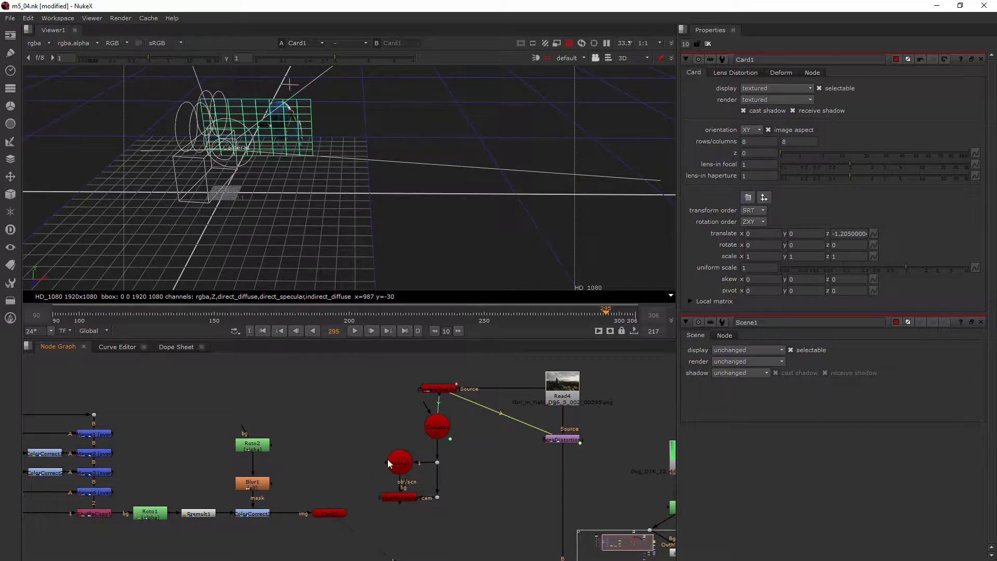
# Connect the robot branch's Card1 to a second input of Scene1.
pyautogui.scroll(-3, 236, 409)
pyautogui.moveTo(79, 377); pyautogui.dragTo(391, 461)
pyautogui.scroll(5, 390, 460)
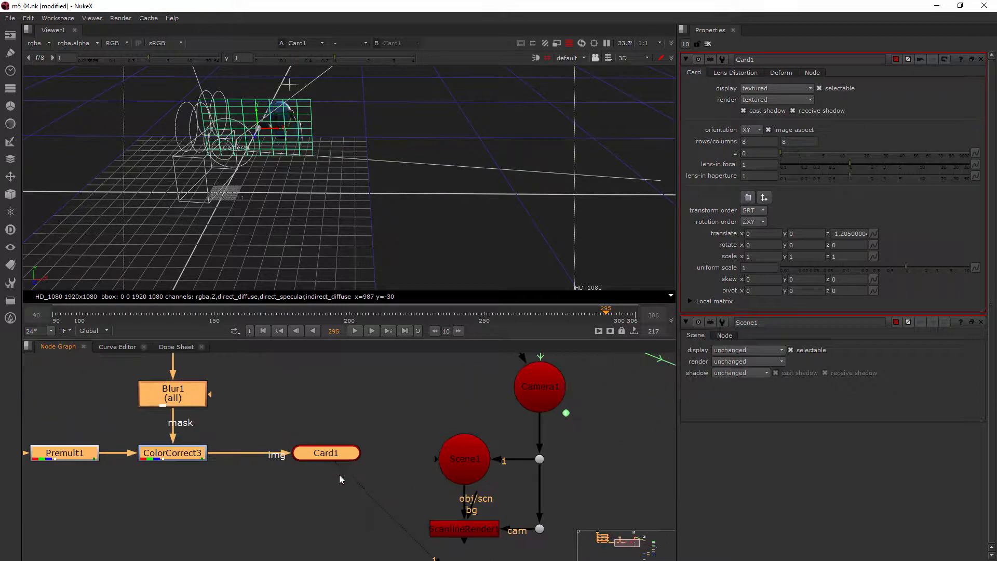
pyautogui.moveTo(435, 461); pyautogui.dragTo(408, 392)
pyautogui.moveTo(373, 489); pyautogui.dragTo(363, 464)
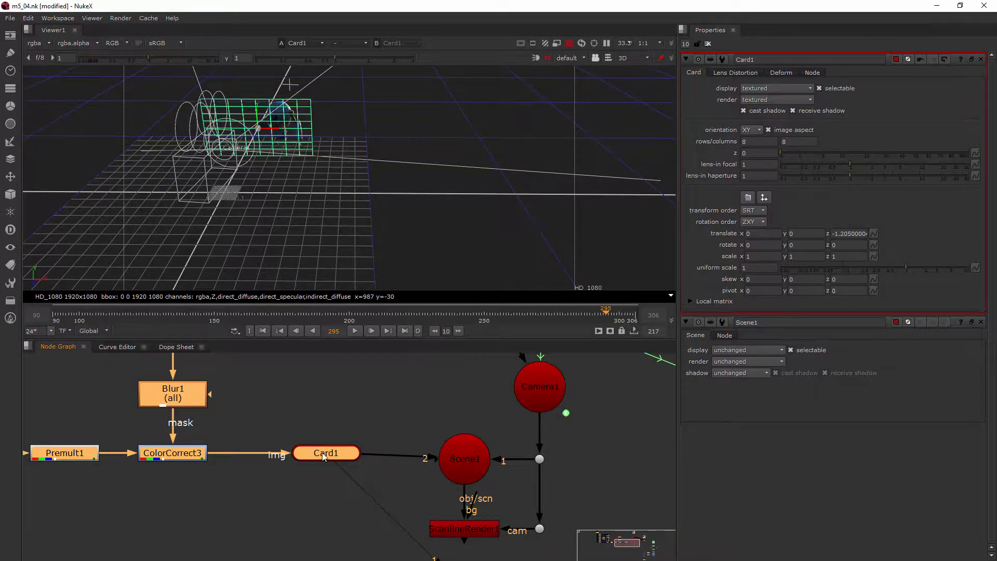
# Move the whole robot branch, including Card1, above and closer to Scene1 in the node graph.
pyautogui.scroll(-5, 372, 478)
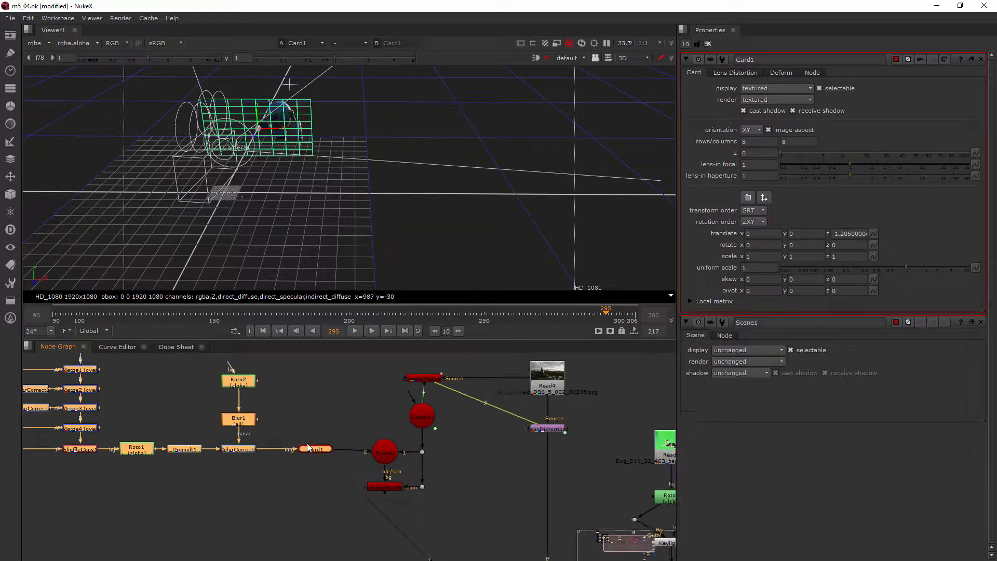
pyautogui.scroll(-4, 372, 478)
pyautogui.moveTo(154, 364); pyautogui.dragTo(429, 452)
pyautogui.scroll(5, 455, 478)
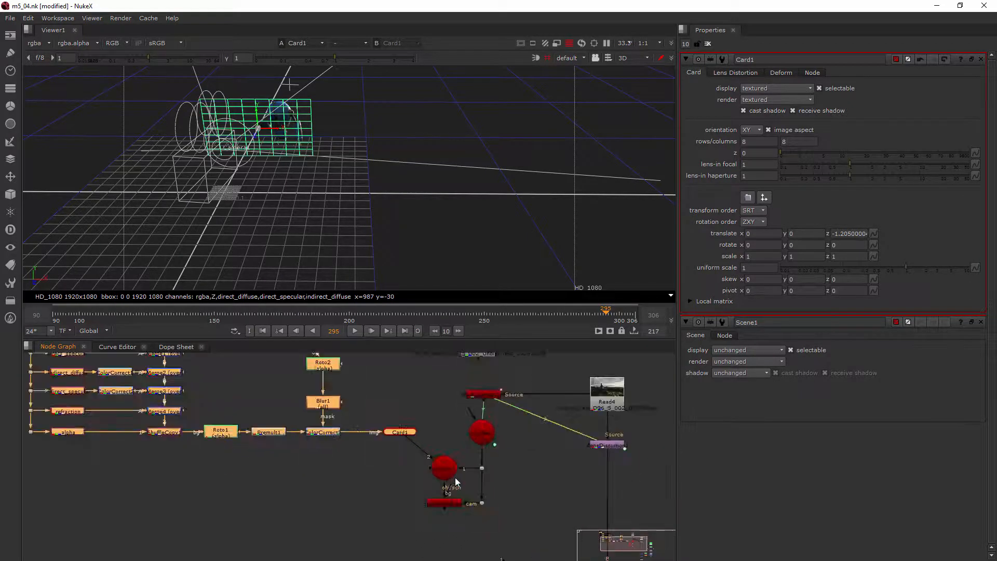
pyautogui.click(366, 463)
# View the ScanlineRender output in the viewer's 2D mode.
pyautogui.click(444, 513)
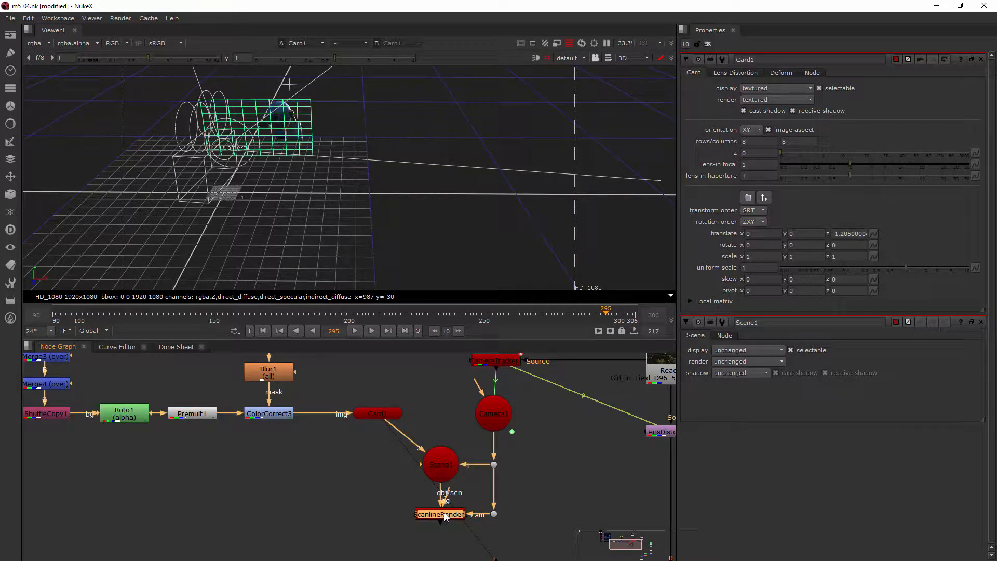
pyautogui.press('1')
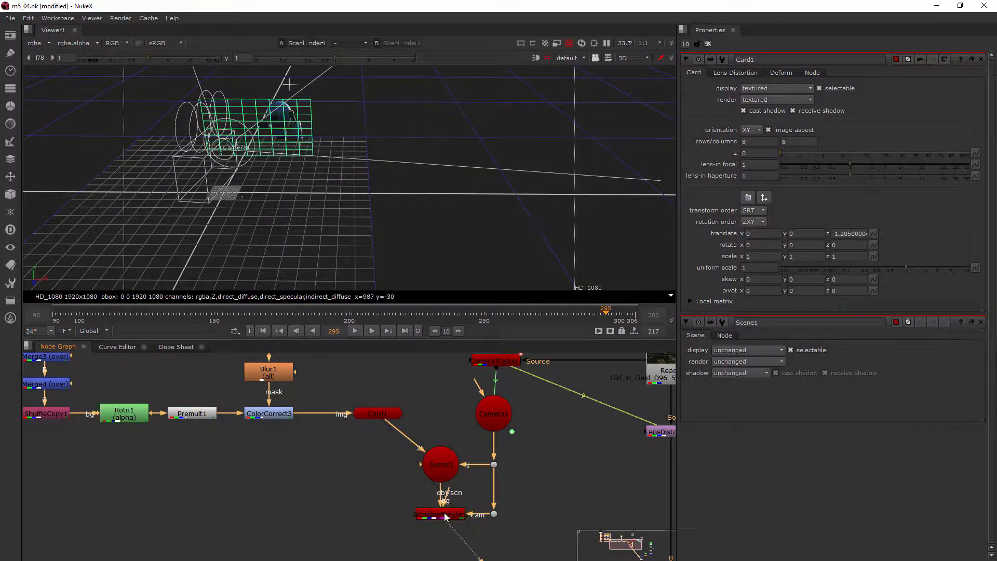
pyautogui.press('Tab')
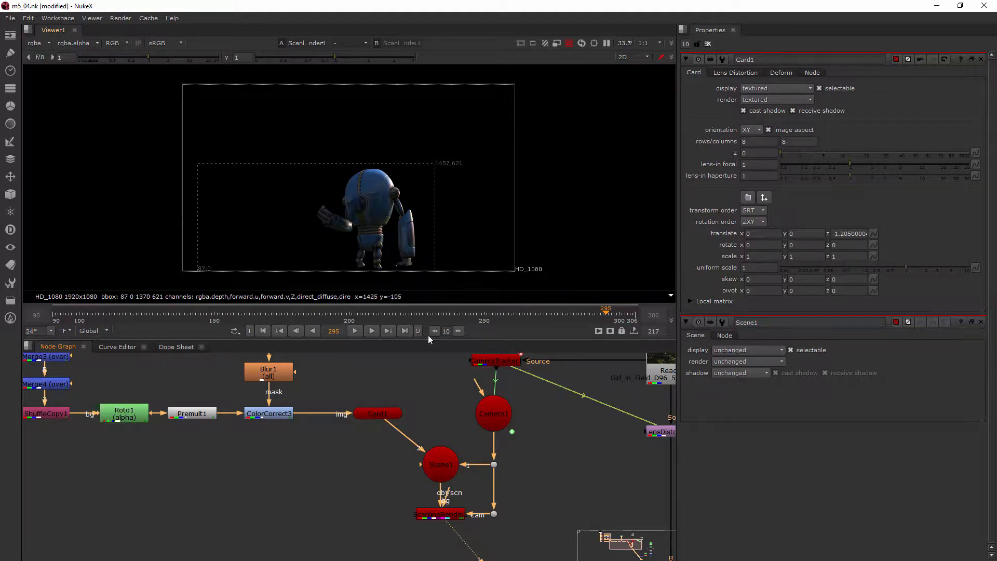
# Connect the A input of Merge5 to the ScanlineRender node so the rendered robot goes over the field plate.
pyautogui.scroll(-3, 466, 369)
pyautogui.scroll(-1, 569, 493)
pyautogui.moveTo(542, 467); pyautogui.dragTo(463, 392, button='middle')
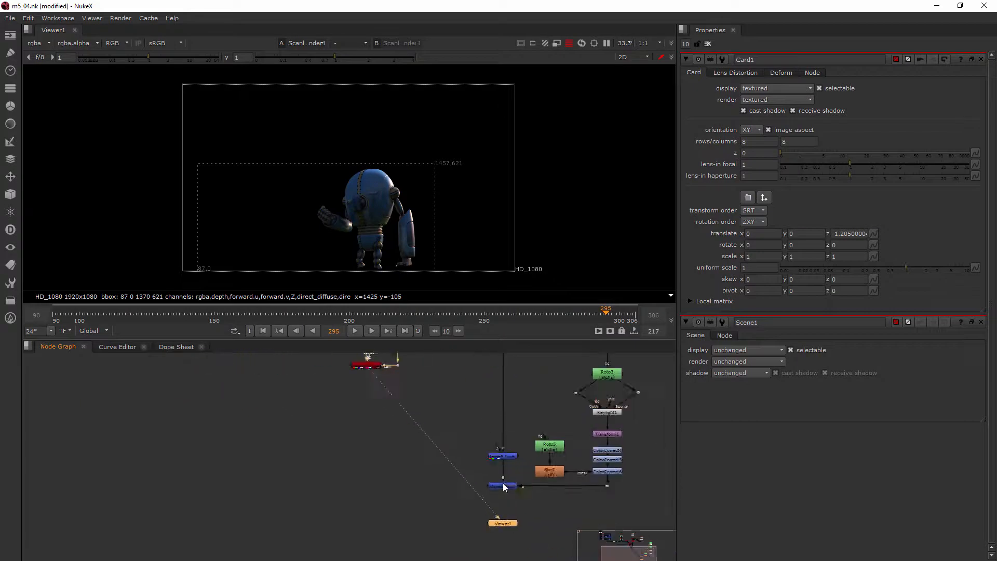
pyautogui.scroll(3, 503, 486)
pyautogui.moveTo(493, 431); pyautogui.dragTo(307, 414)
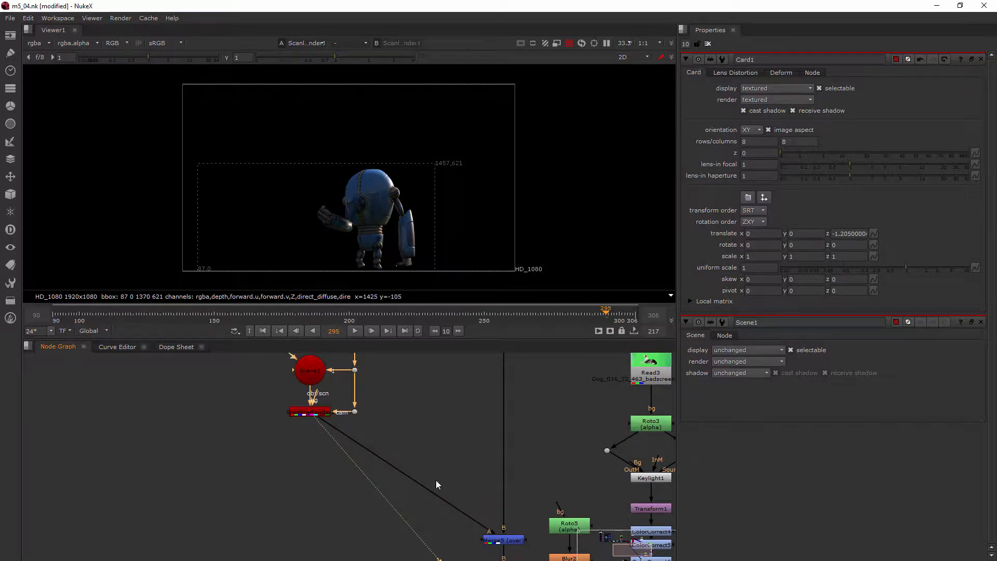
# View the Merge5 output to check the robot composited over the field plate.
pyautogui.scroll(-2, 515, 542)
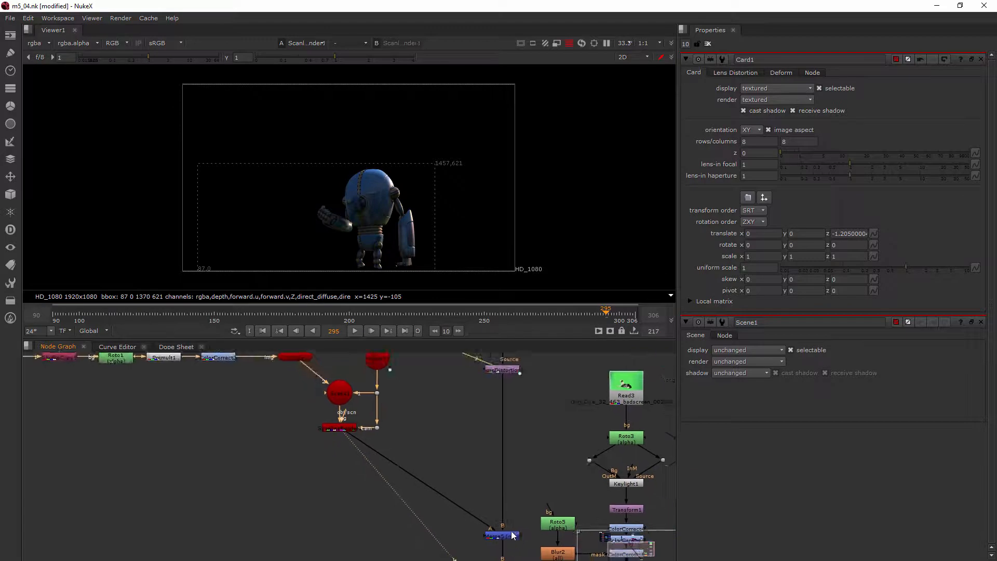
pyautogui.moveTo(514, 541); pyautogui.dragTo(505, 516, button='middle')
pyautogui.click(505, 517)
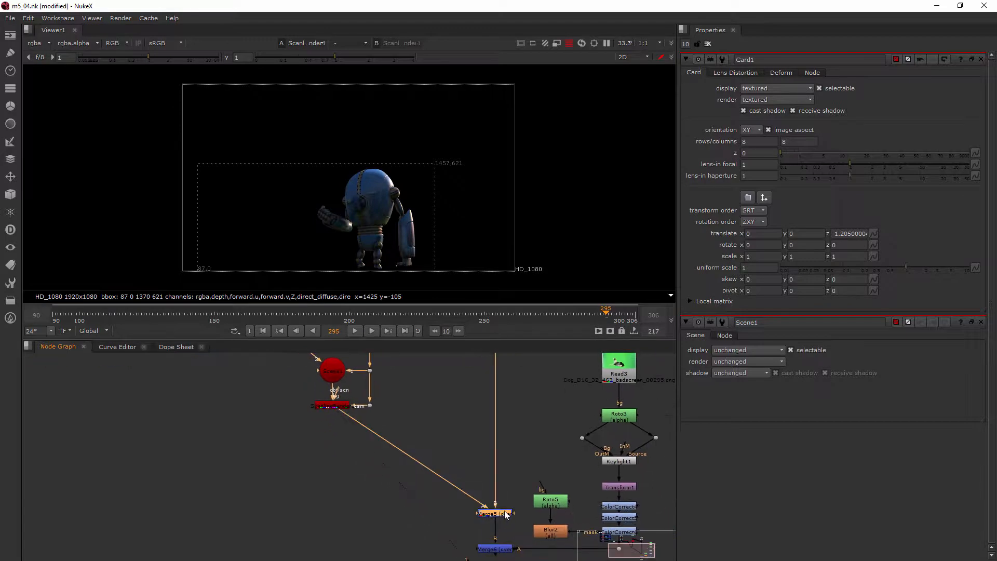
pyautogui.press('1')
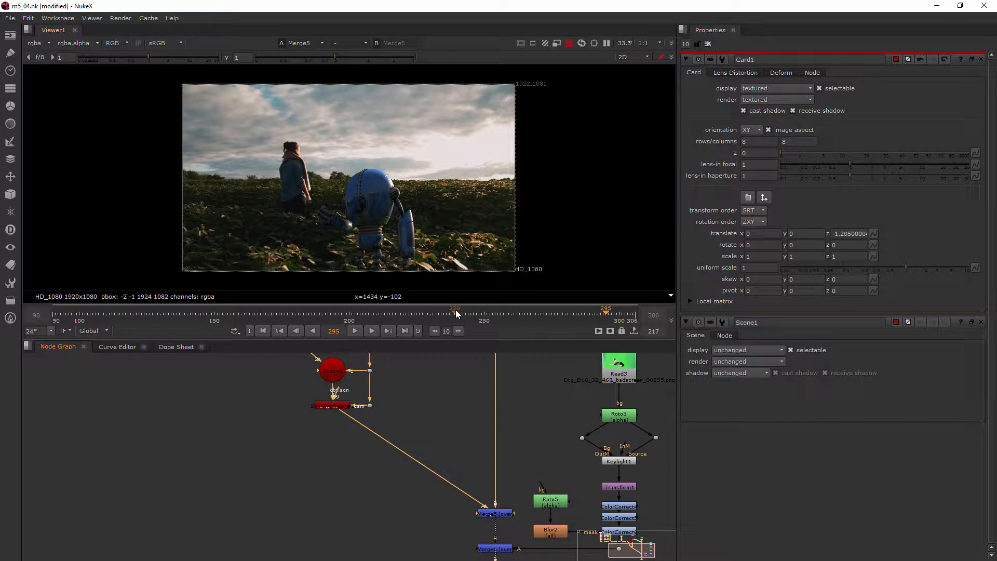
# Open the properties of Scene1 and CameraTracker1 to display the track points over the composite.
pyautogui.moveTo(392, 387); pyautogui.dragTo(443, 462, button='middle')
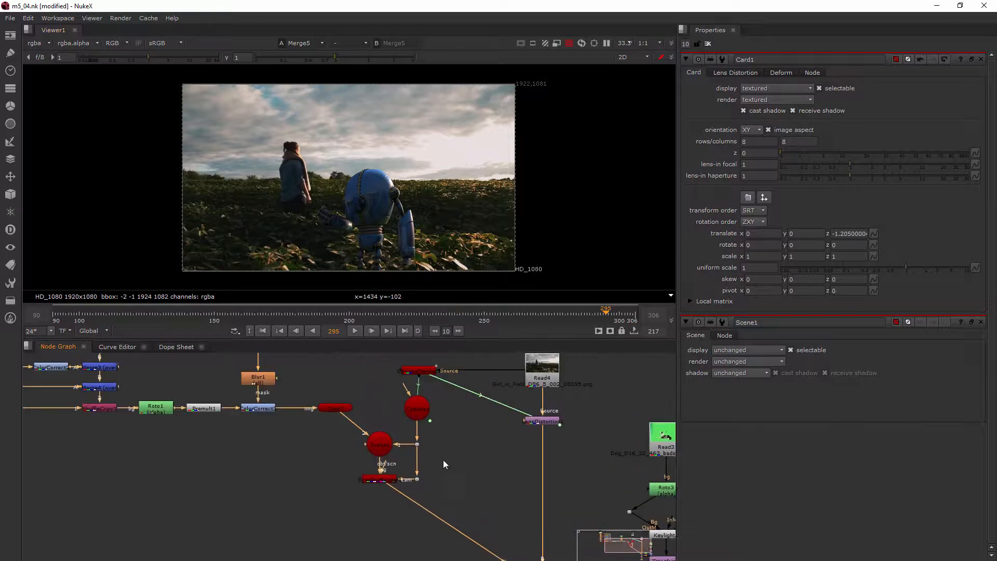
pyautogui.doubleClick(387, 452)
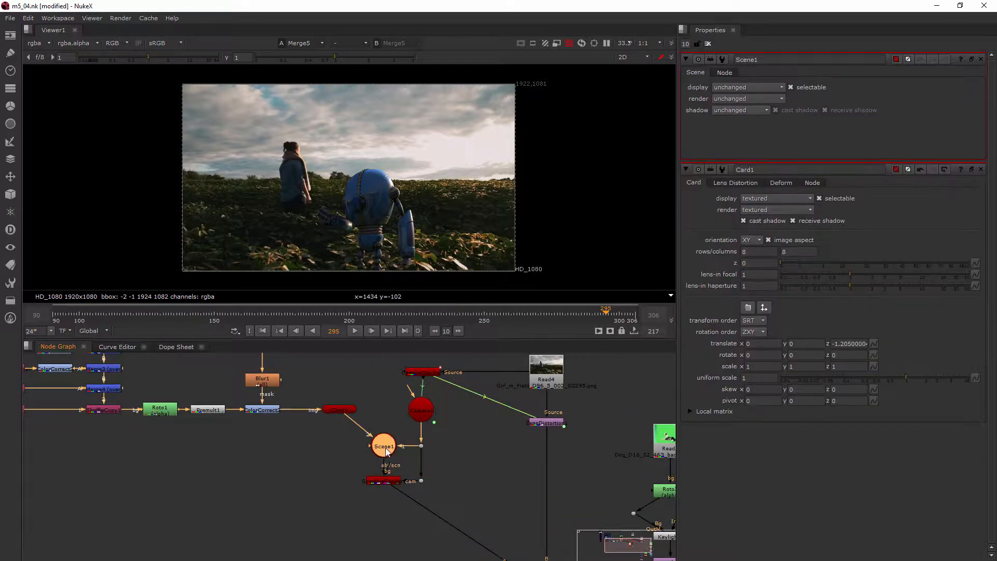
pyautogui.click(419, 372)
pyautogui.doubleClick(423, 373)
pyautogui.moveTo(422, 371); pyautogui.dragTo(419, 371)
# Create a cube from the track points spanning the robot and the right side of the frame, and connect it to Scene1.
pyautogui.scroll(2, 421, 239)
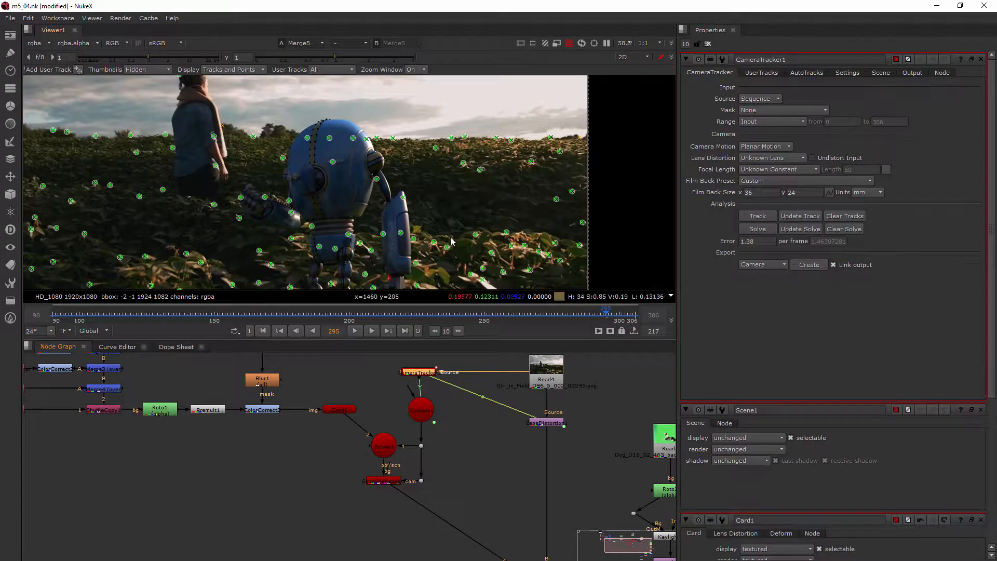
pyautogui.scroll(-1, 419, 234)
pyautogui.moveTo(425, 232); pyautogui.dragTo(383, 232, button='middle')
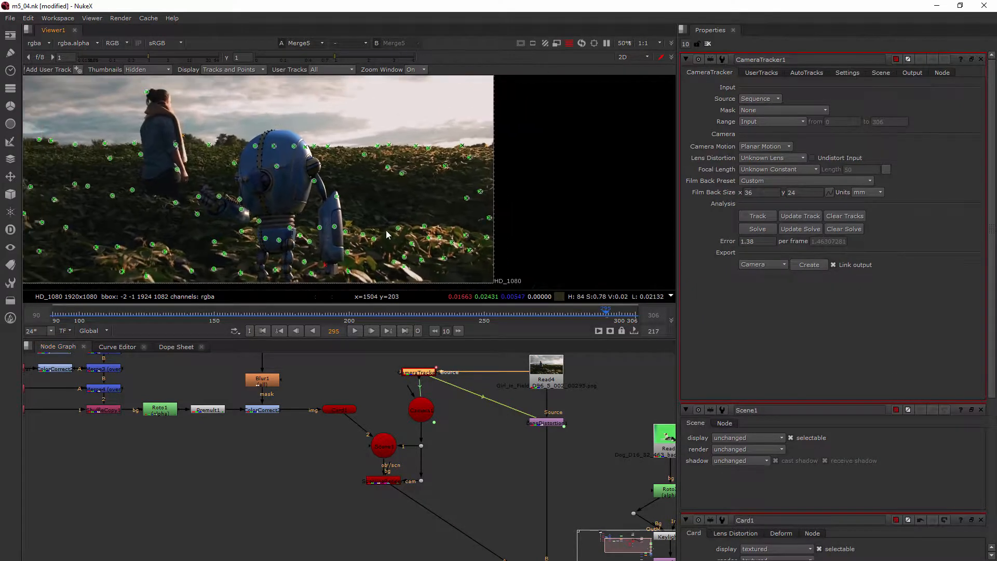
pyautogui.moveTo(496, 164); pyautogui.dragTo(229, 244)
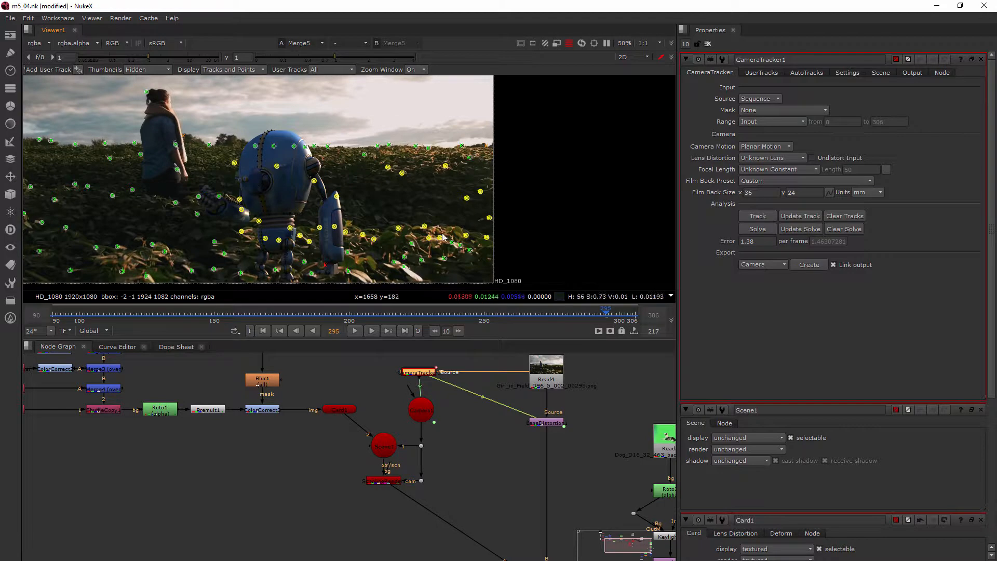
pyautogui.rightClick(399, 173)
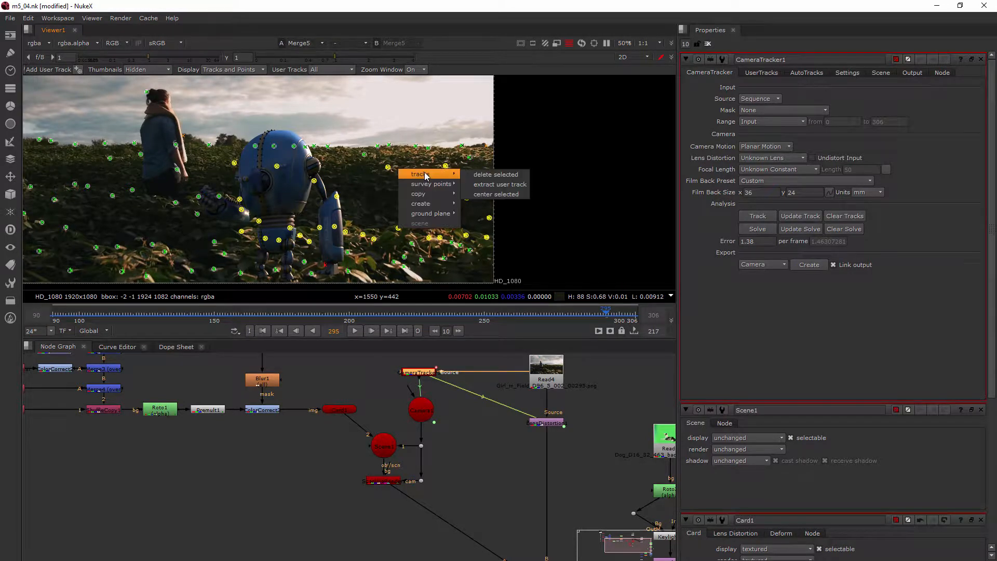
pyautogui.moveTo(429, 196)
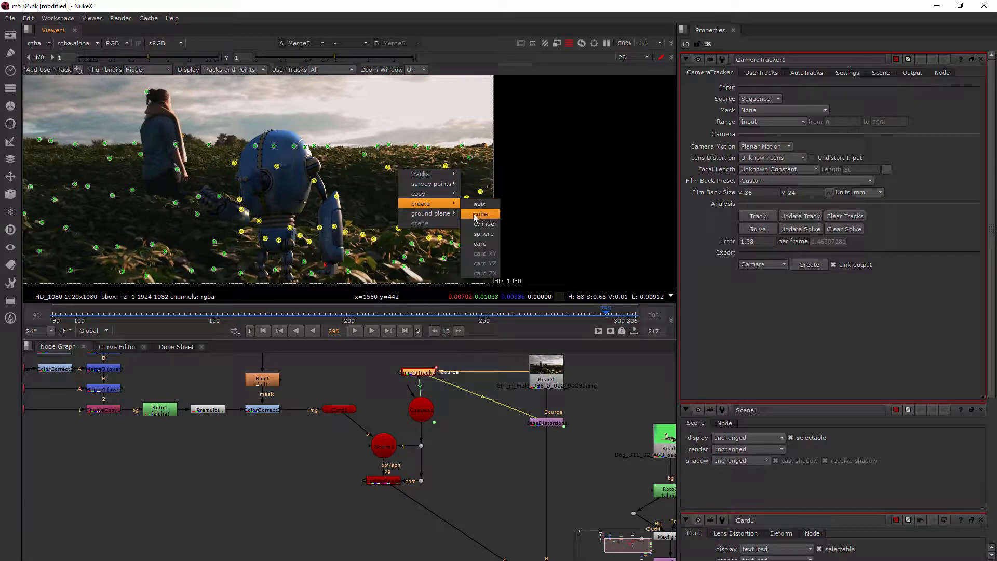
pyautogui.click(476, 218)
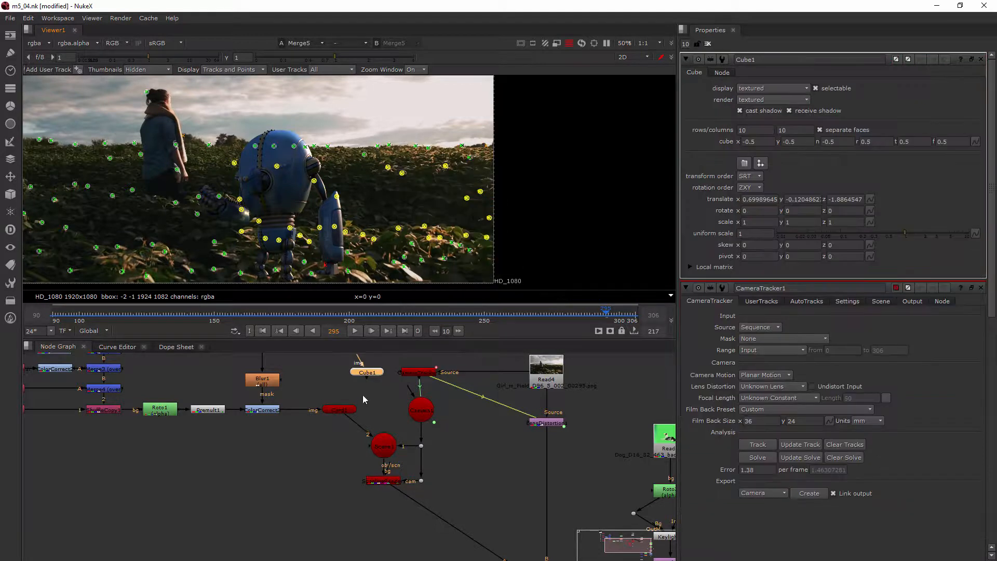
pyautogui.moveTo(362, 377); pyautogui.dragTo(381, 452)
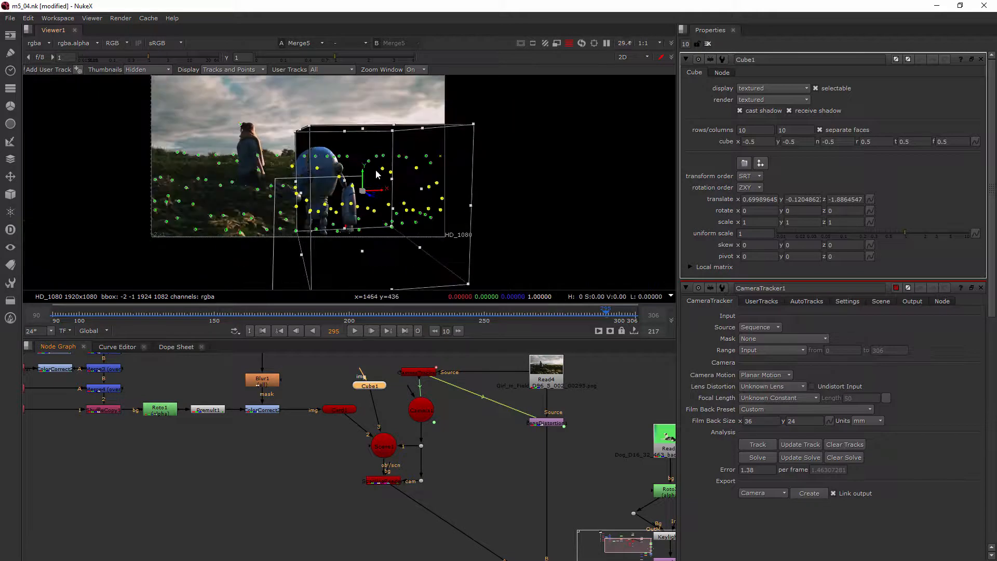
# Examine the cube's size and position in 2D and 3D against the track point cloud, the camera and Card1.
pyautogui.scroll(-3, 381, 178)
pyautogui.scroll(-1, 380, 174)
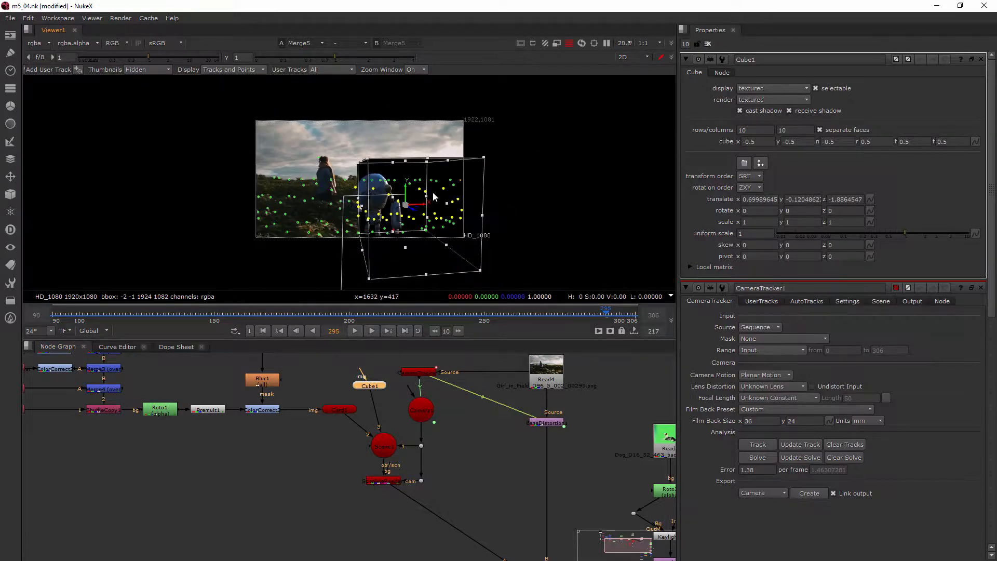
pyautogui.scroll(1, 432, 193)
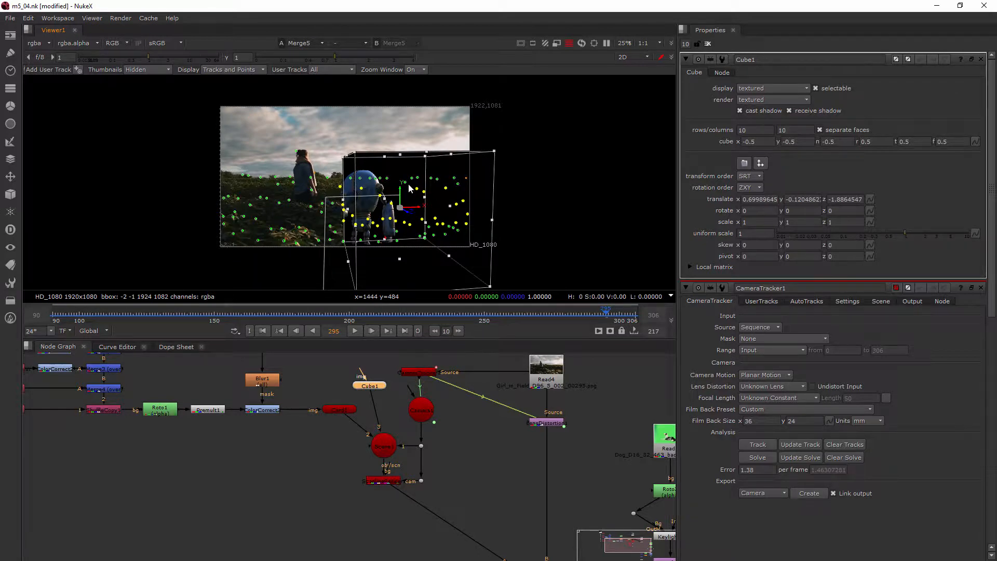
pyautogui.press('Tab')
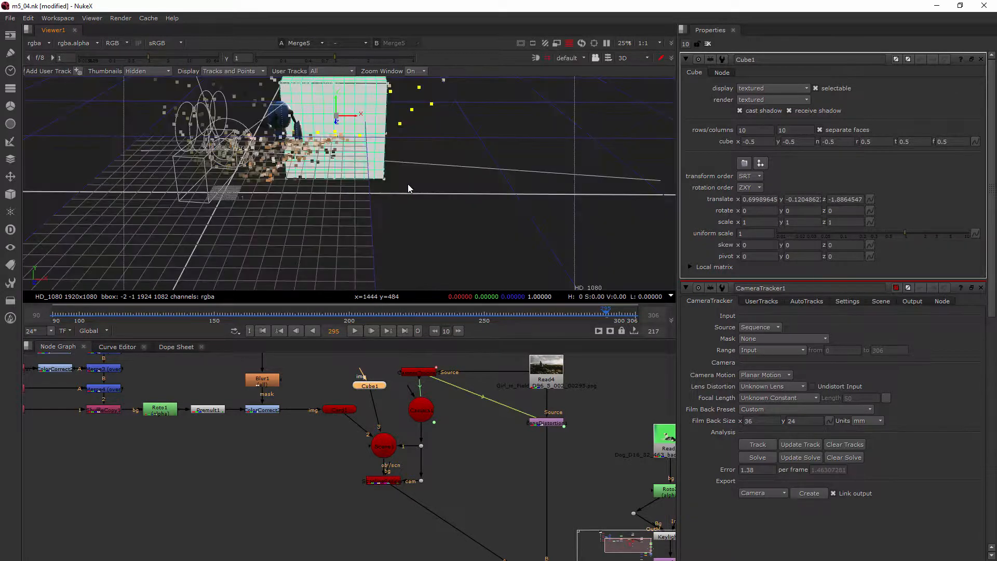
pyautogui.keyDown('ctrl'); pyautogui.moveTo(405, 189); pyautogui.dragTo(385, 213); pyautogui.keyUp('ctrl')
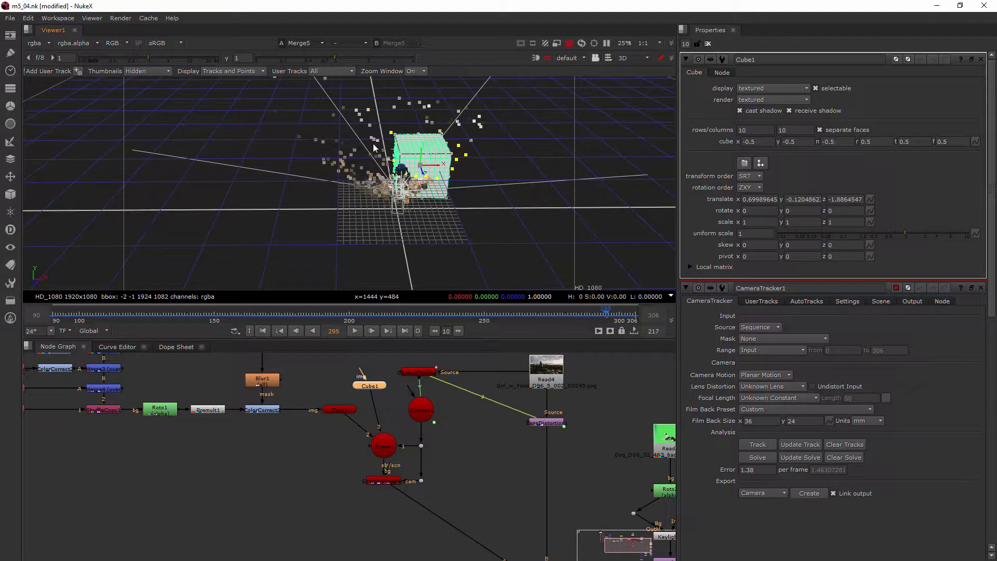
pyautogui.click(547, 58)
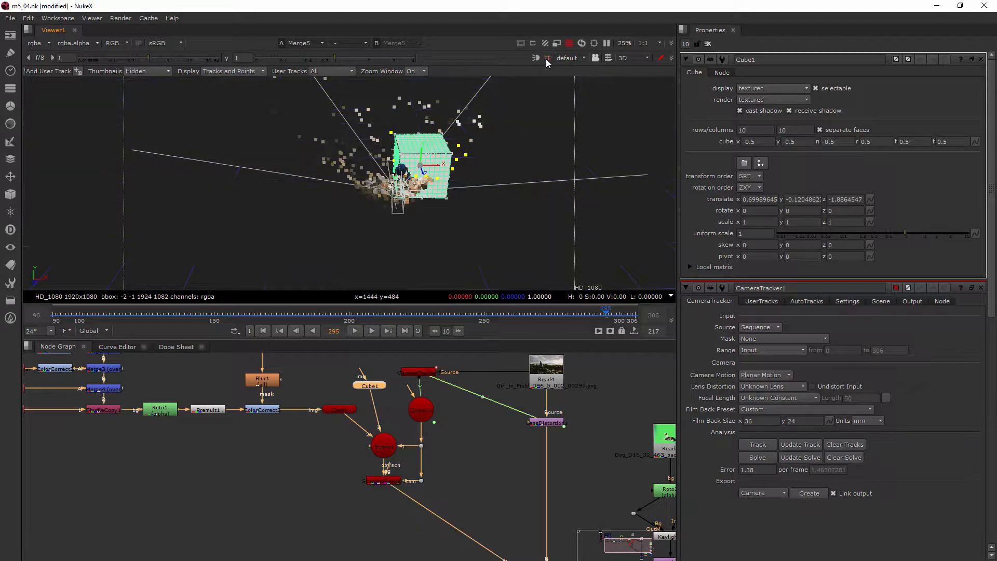
pyautogui.click(547, 58)
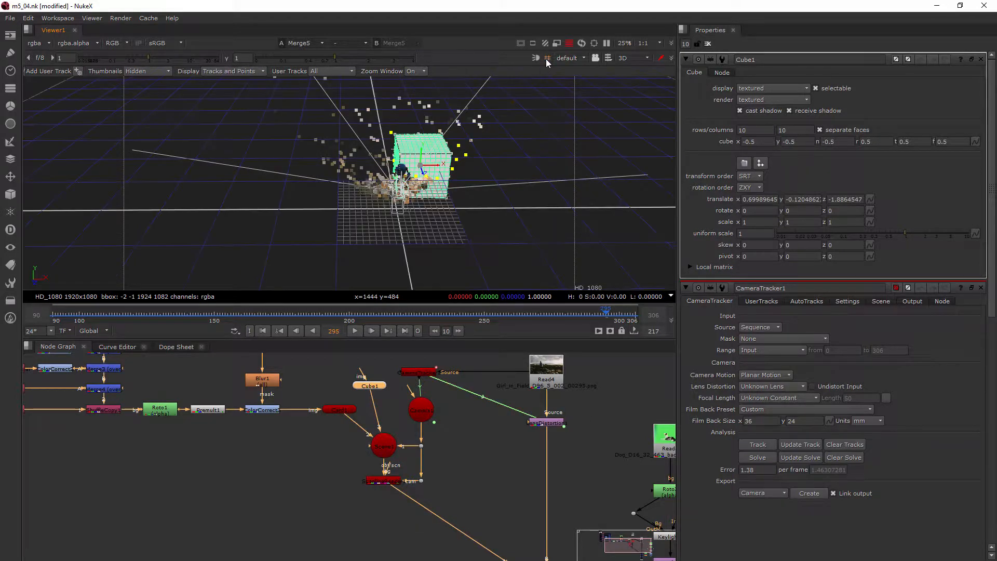
pyautogui.keyDown('ctrl'); pyautogui.moveTo(430, 162); pyautogui.dragTo(221, 155); pyautogui.keyUp('ctrl')
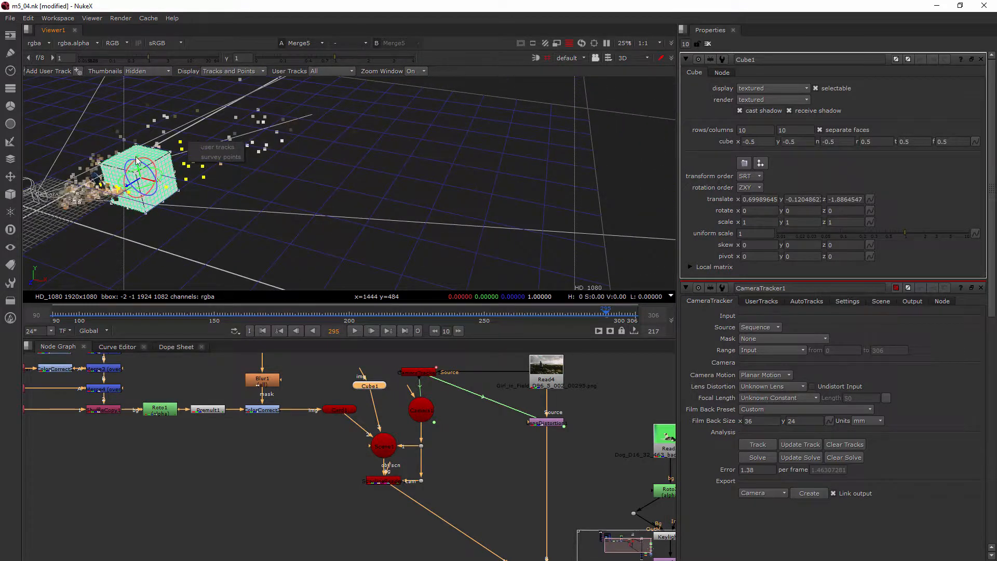
pyautogui.scroll(3, 152, 160)
pyautogui.scroll(-5, 125, 164)
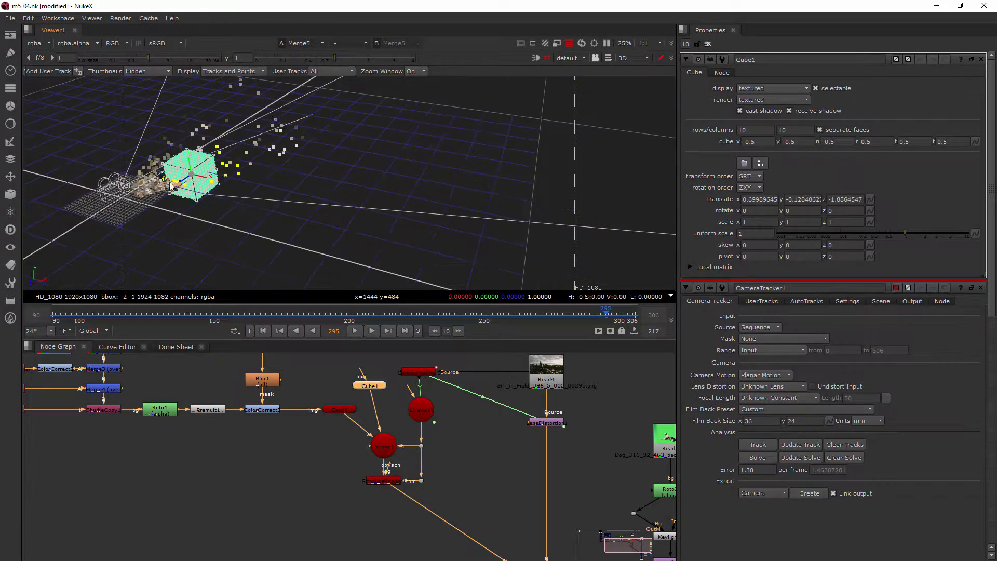
pyautogui.scroll(4, 150, 186)
pyautogui.keyDown('alt'); pyautogui.moveTo(90, 175); pyautogui.dragTo(168, 192); pyautogui.keyUp('alt')
pyautogui.scroll(6, 311, 208)
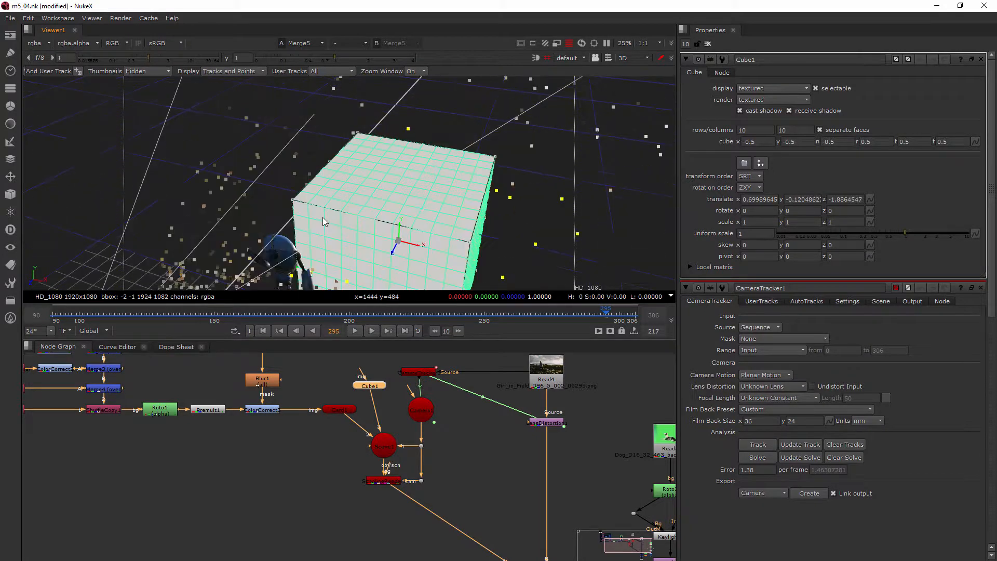
pyautogui.scroll(-3, 321, 208)
pyautogui.keyDown('alt'); pyautogui.moveTo(317, 211); pyautogui.dragTo(322, 213); pyautogui.keyUp('alt')
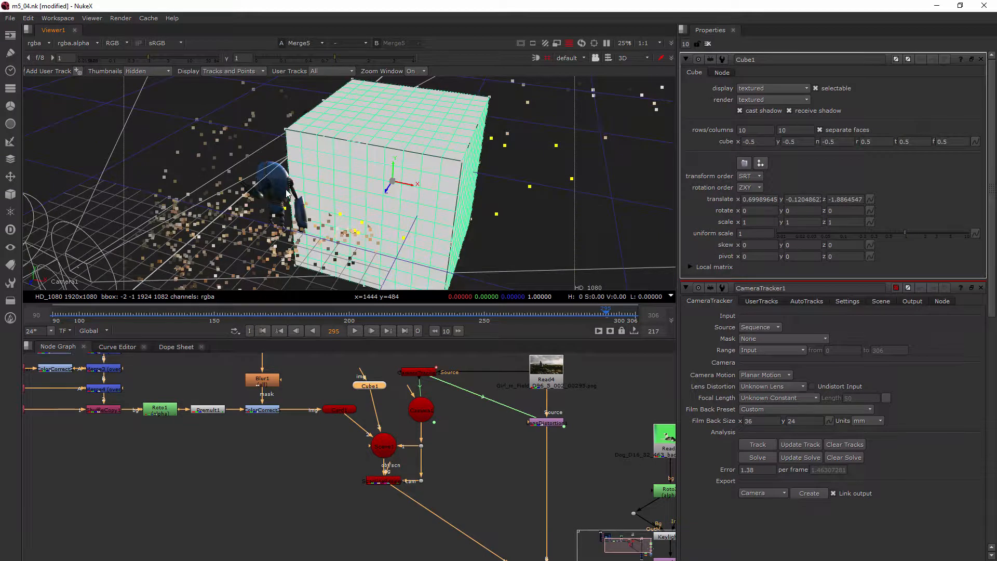
pyautogui.moveTo(273, 194)
pyautogui.keyDown('ctrl'); pyautogui.mouseDown()
pyautogui.moveTo(263, 208)
pyautogui.moveTo(283, 210)
pyautogui.moveTo(256, 203)
pyautogui.moveTo(281, 209)
pyautogui.moveTo(266, 207)
pyautogui.mouseUp(); pyautogui.keyUp('ctrl')
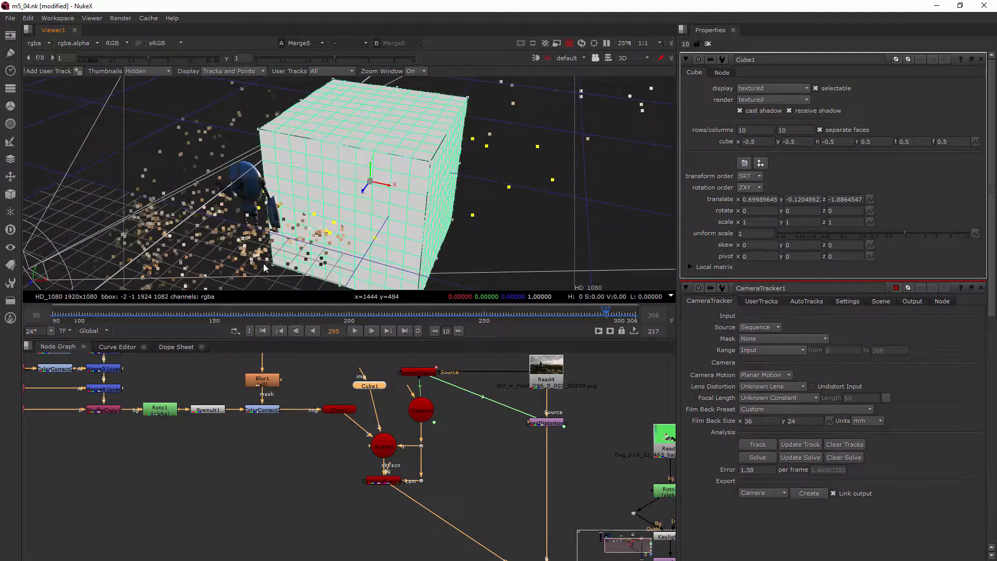
pyautogui.click(344, 410)
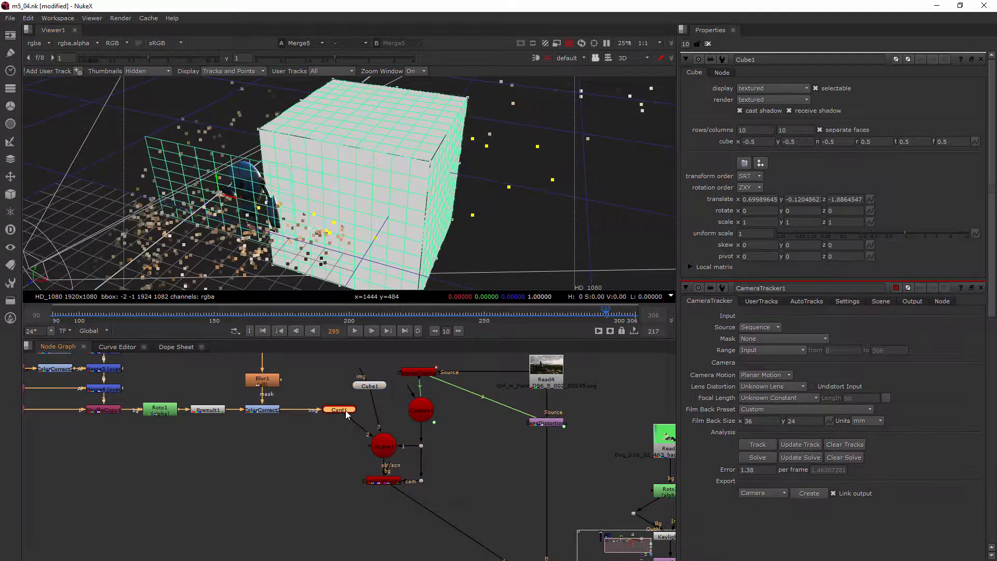
# Disconnect Cube1 from Scene1, set it aside above the scene, and close all open node properties.
pyautogui.moveTo(205, 205); pyautogui.dragTo(310, 213)
pyautogui.keyDown('ctrl'); pyautogui.moveTo(208, 198); pyautogui.dragTo(328, 222); pyautogui.keyUp('ctrl')
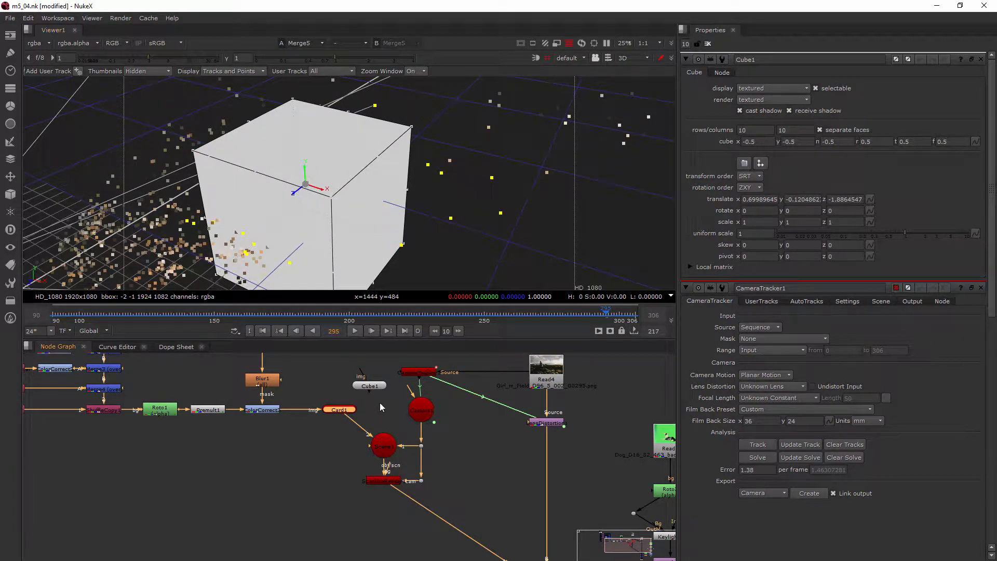
pyautogui.moveTo(370, 388); pyautogui.dragTo(366, 381)
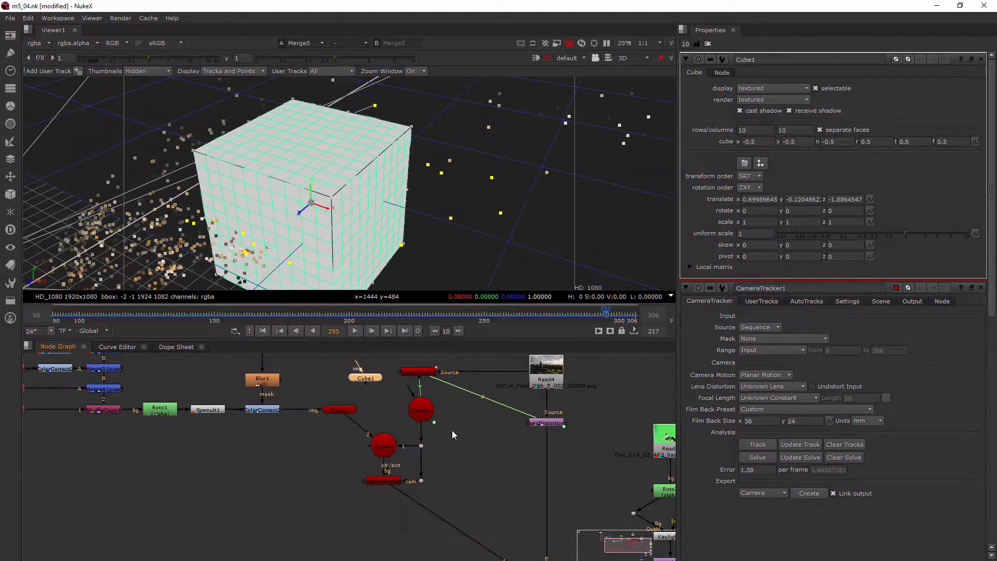
pyautogui.click(708, 44)
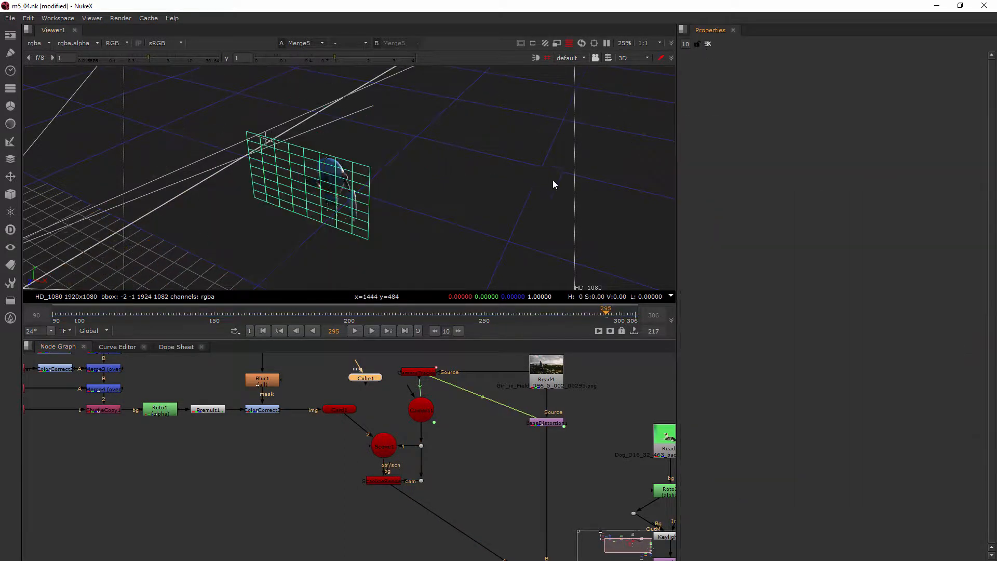
# Examine Card1 in the 3D view, then return to the 2D composite and inspect how the robot's feet meet the plants.
pyautogui.scroll(-5, 378, 164)
pyautogui.scroll(6, 292, 186)
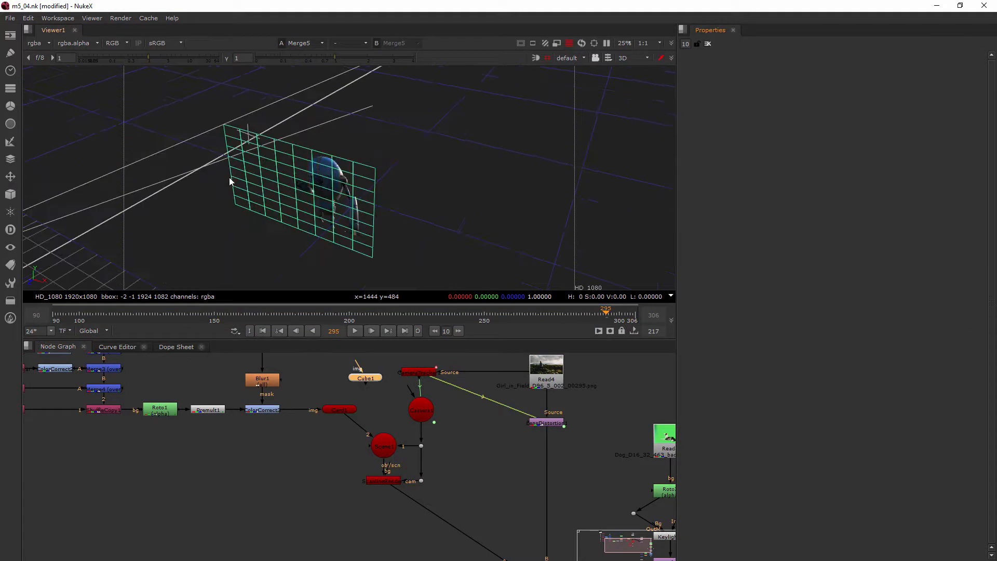
pyautogui.click(643, 57)
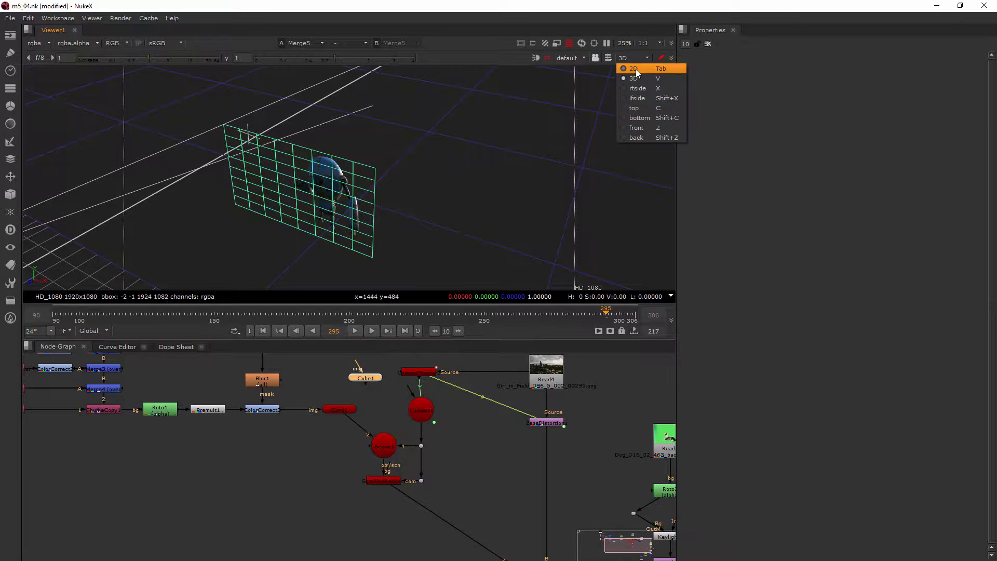
pyautogui.click(636, 70)
pyautogui.scroll(2, 400, 188)
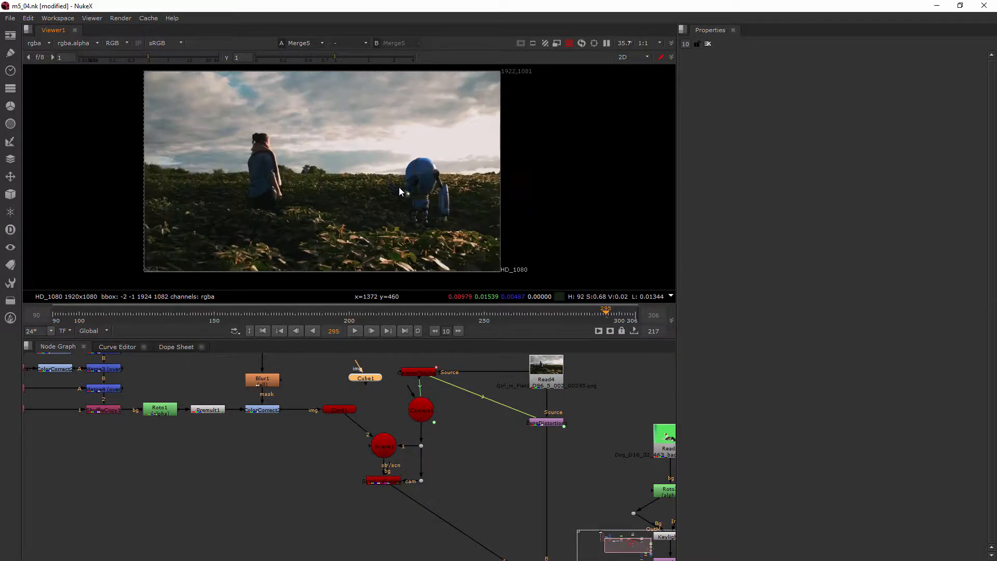
pyautogui.scroll(1, 401, 186)
pyautogui.scroll(-2, 404, 185)
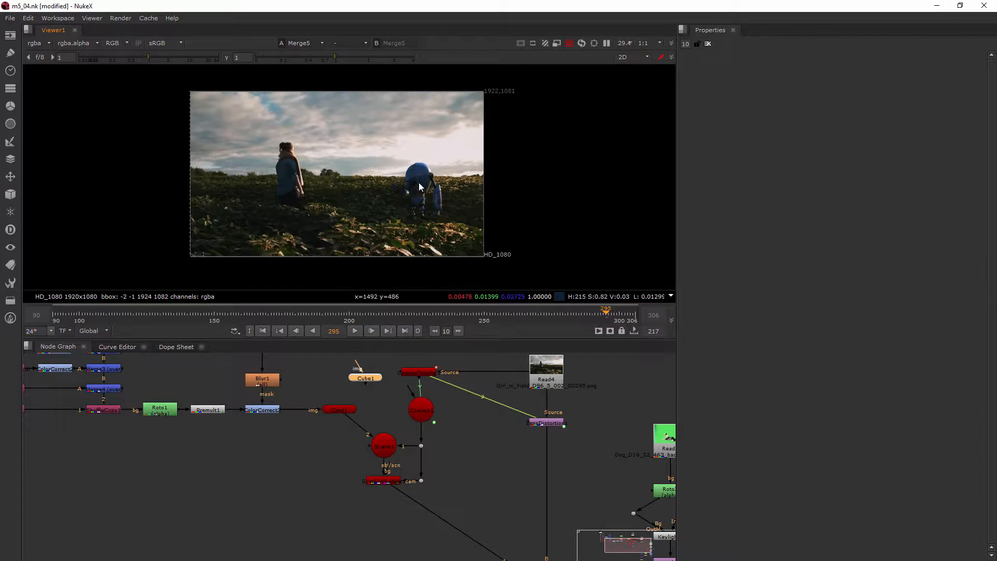
pyautogui.scroll(6, 420, 214)
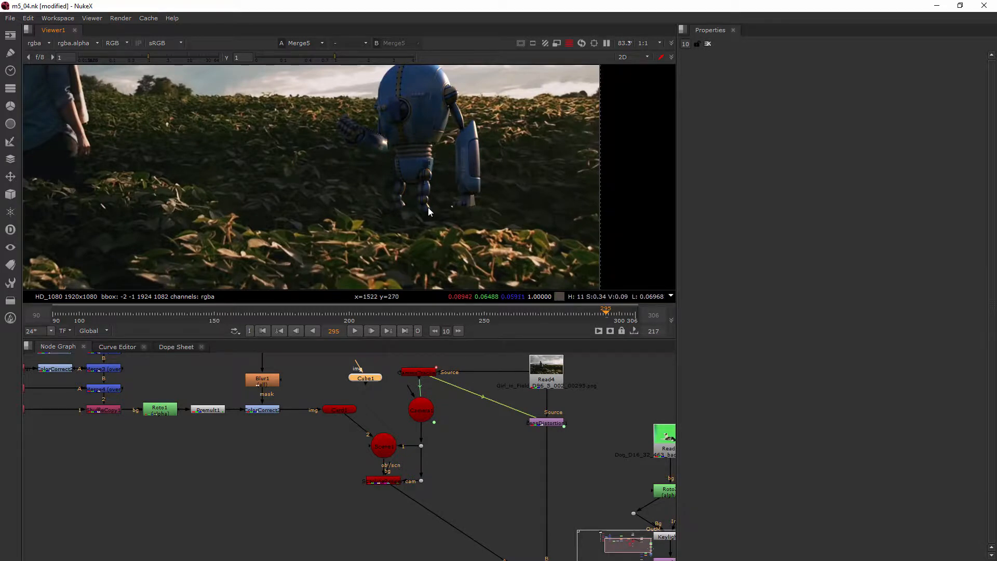
pyautogui.scroll(-3, 431, 204)
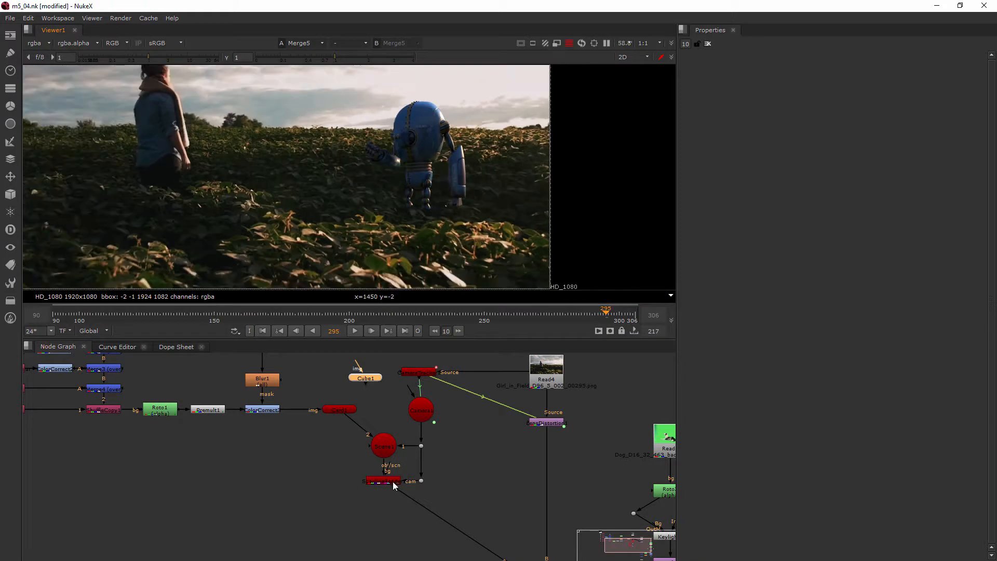
# Open Roto1's properties and extract Roto1 and Premult1 from the chain between ShuffleCopy1 and ColorCorrect3.
pyautogui.click(156, 413)
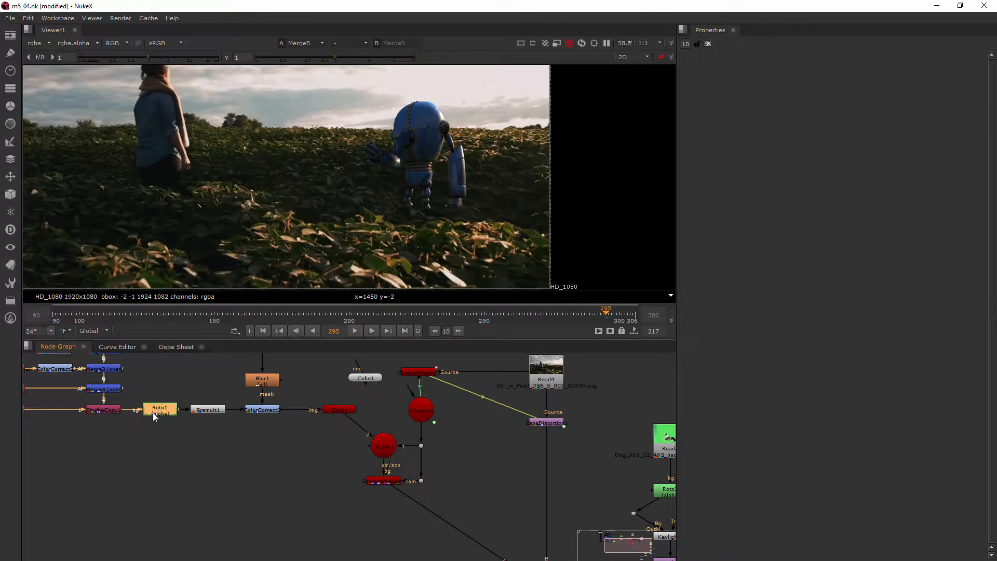
pyautogui.scroll(2, 151, 413)
pyautogui.doubleClick(156, 413)
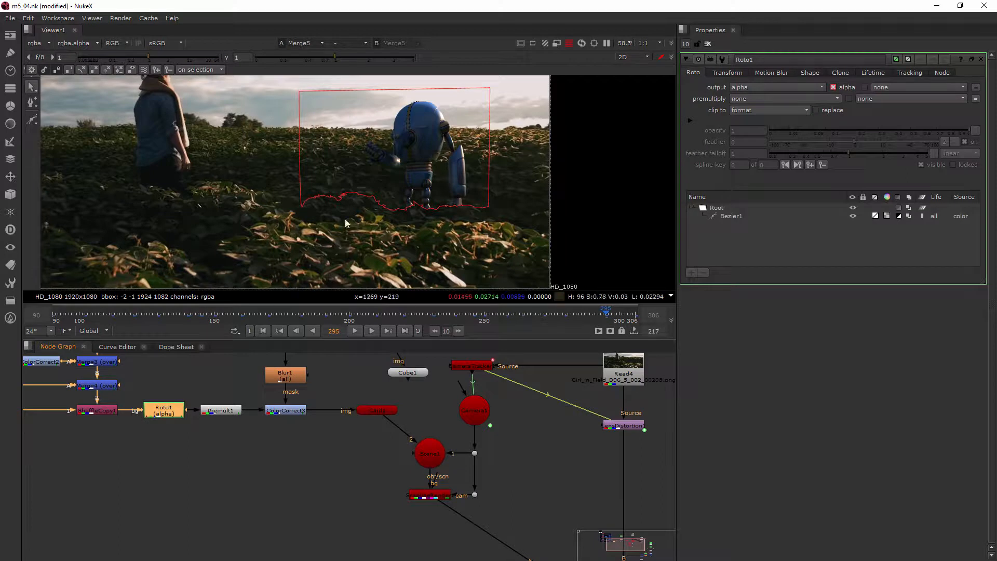
pyautogui.moveTo(169, 414); pyautogui.dragTo(162, 471)
pyautogui.moveTo(218, 416); pyautogui.dragTo(107, 415)
pyautogui.moveTo(108, 420); pyautogui.dragTo(119, 436)
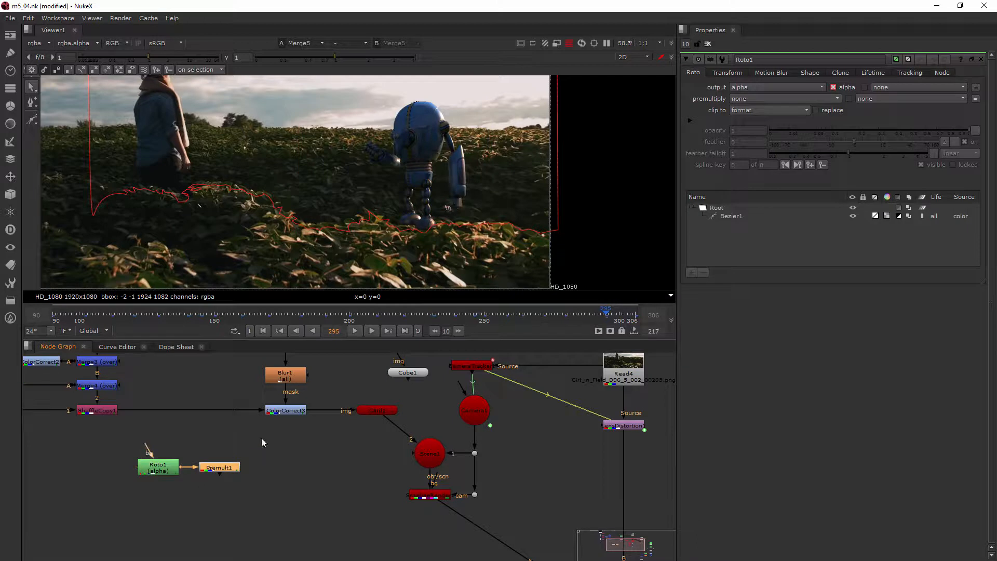
# Insert Roto1 and Premult1 between the ScanlineRender node and Merge5, stacking them vertically below the render node.
pyautogui.moveTo(255, 444); pyautogui.dragTo(119, 487)
pyautogui.moveTo(229, 466); pyautogui.dragTo(446, 516)
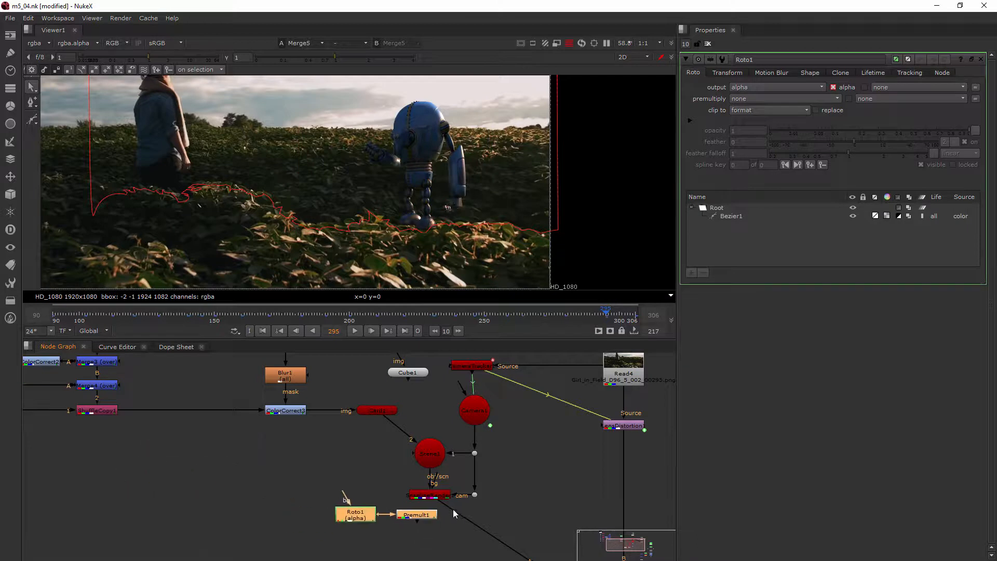
pyautogui.moveTo(345, 497); pyautogui.dragTo(431, 500)
pyautogui.moveTo(448, 532); pyautogui.dragTo(399, 479, button='middle')
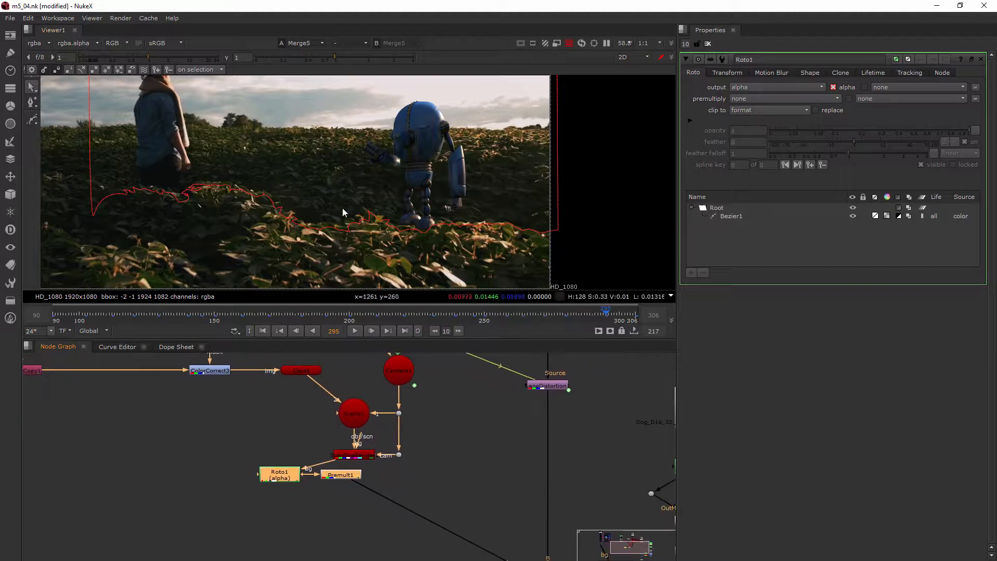
pyautogui.moveTo(355, 477); pyautogui.dragTo(386, 515)
pyautogui.click(396, 486)
pyautogui.moveTo(324, 510); pyautogui.dragTo(366, 479)
pyautogui.moveTo(370, 514); pyautogui.dragTo(356, 509)
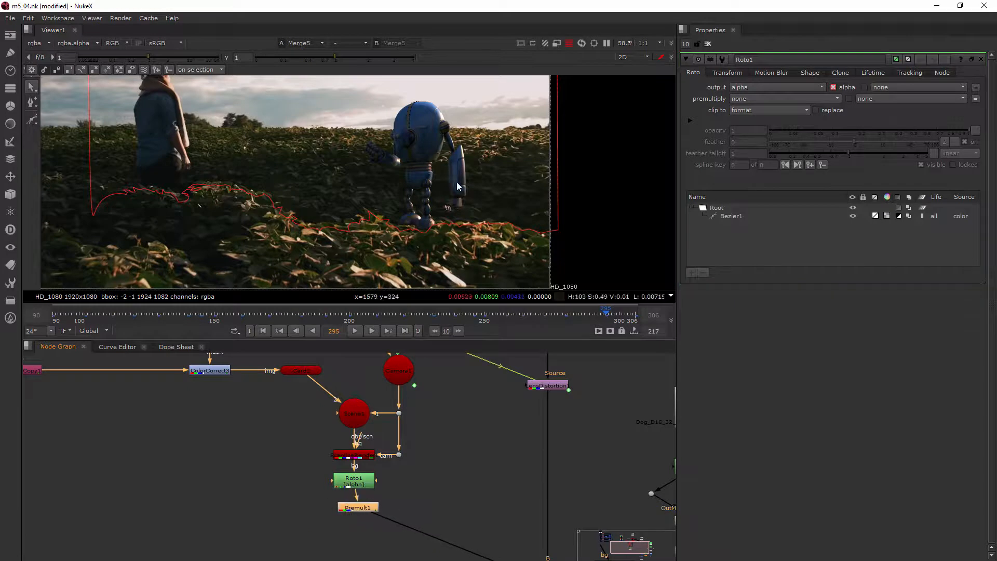
pyautogui.scroll(-5, 146, 187)
pyautogui.moveTo(252, 161); pyautogui.dragTo(284, 200, button='middle')
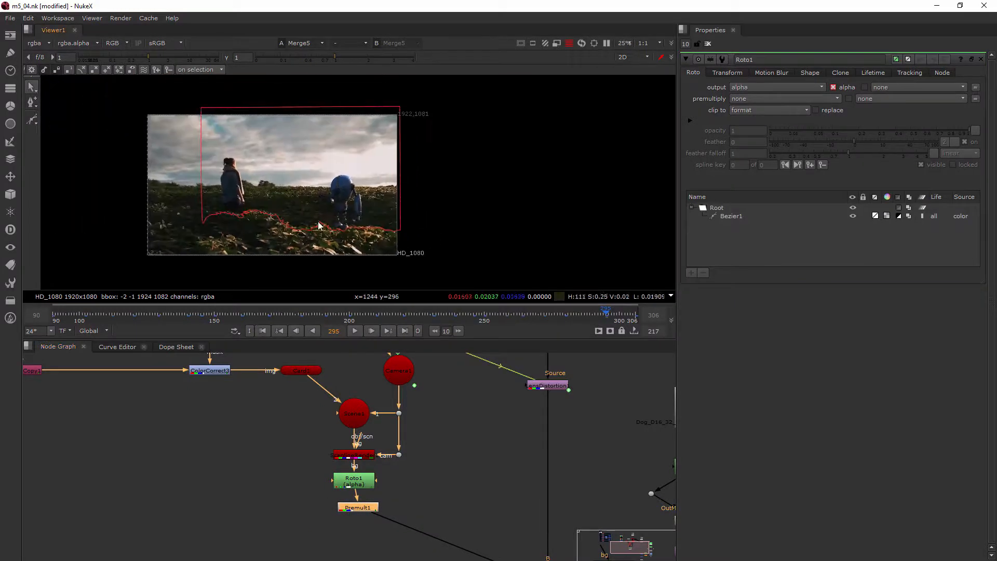
pyautogui.moveTo(355, 517); pyautogui.dragTo(347, 510)
# Open Card1's properties, close Roto1's, and set the card's uniform scale to 2.35.
pyautogui.doubleClick(294, 369)
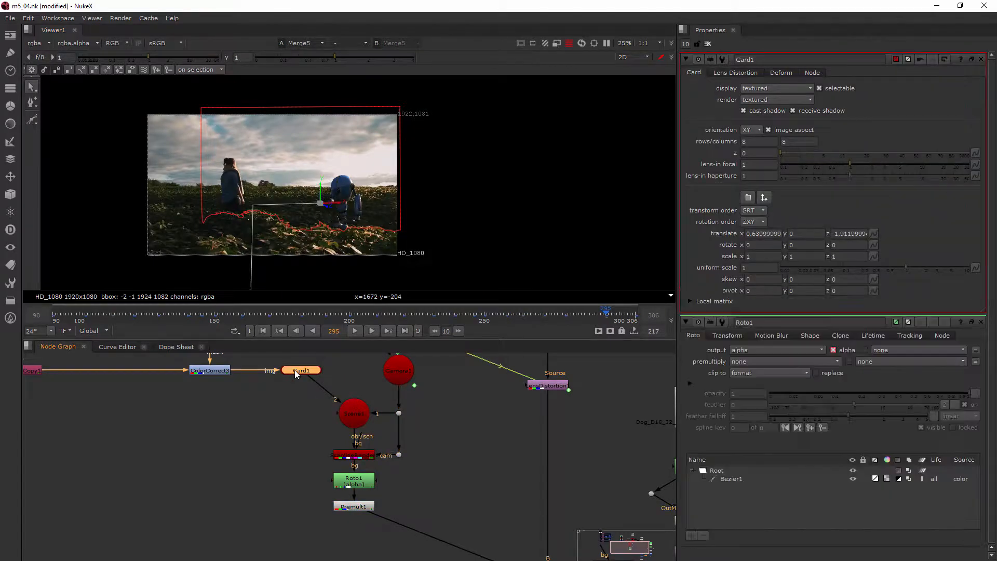
pyautogui.click(981, 321)
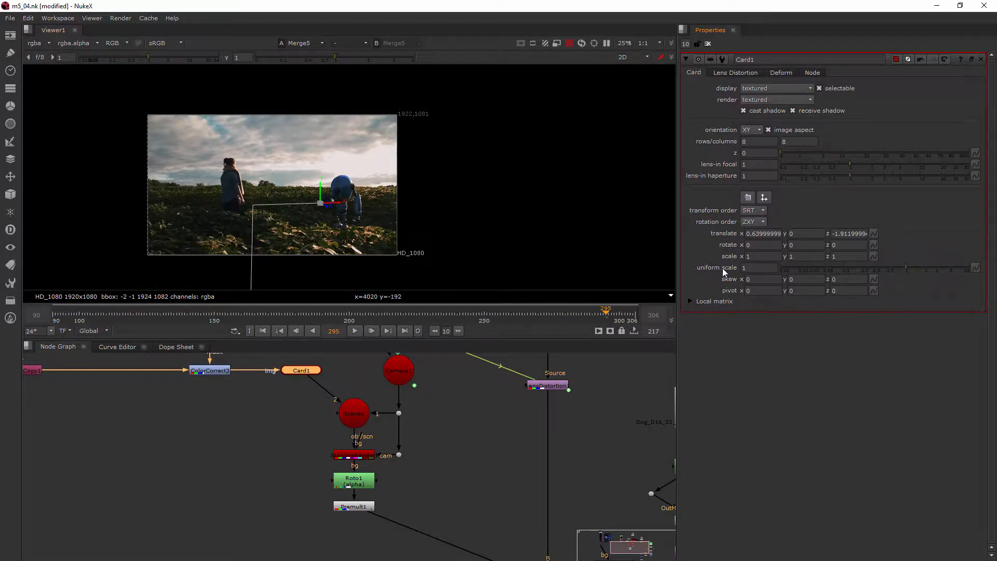
pyautogui.moveTo(909, 269); pyautogui.dragTo(919, 269)
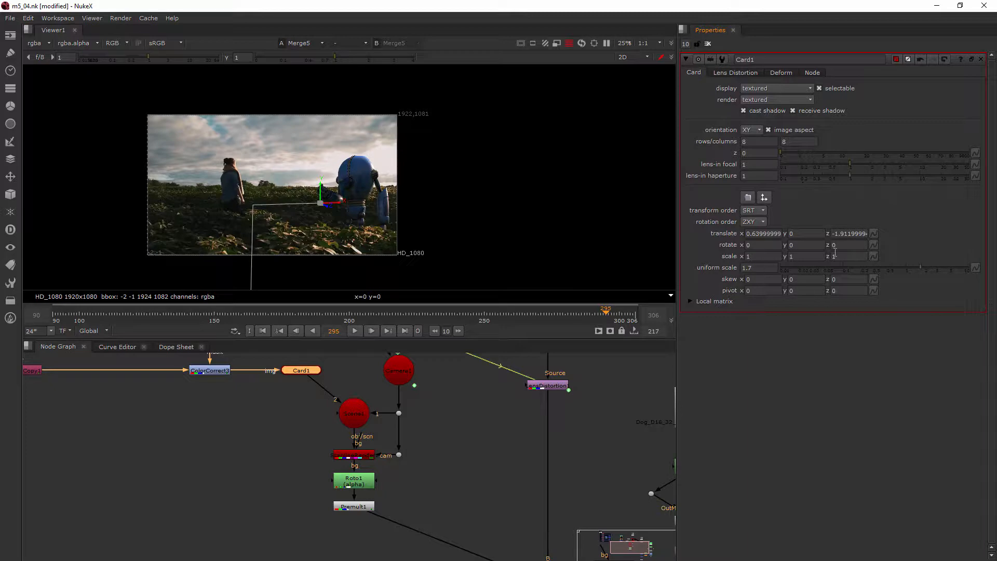
pyautogui.moveTo(923, 267); pyautogui.dragTo(928, 267)
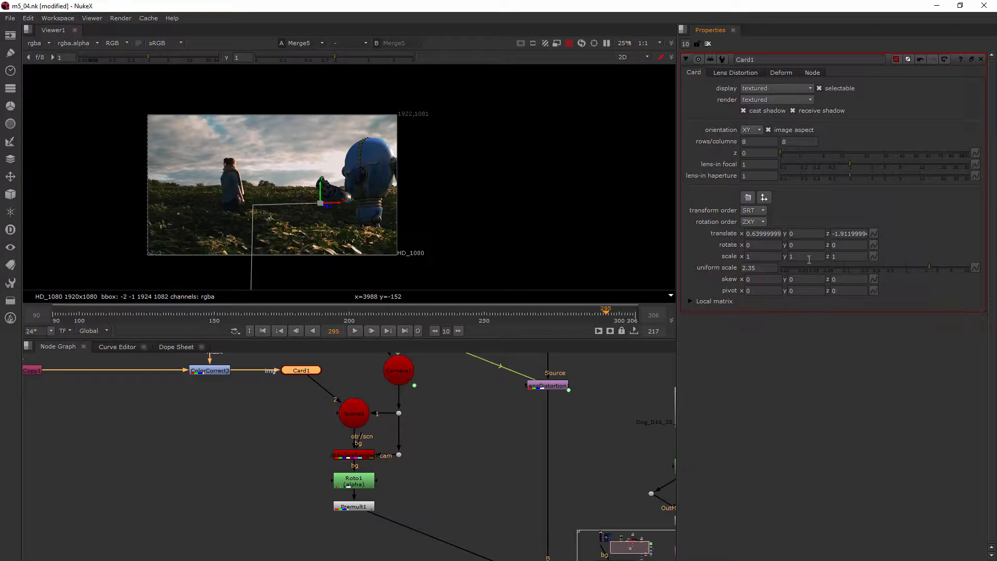
# Move Card1 in the viewer to about x 0.215 and y 0.18 so the robot stands on the field.
pyautogui.moveTo(339, 202); pyautogui.dragTo(298, 201)
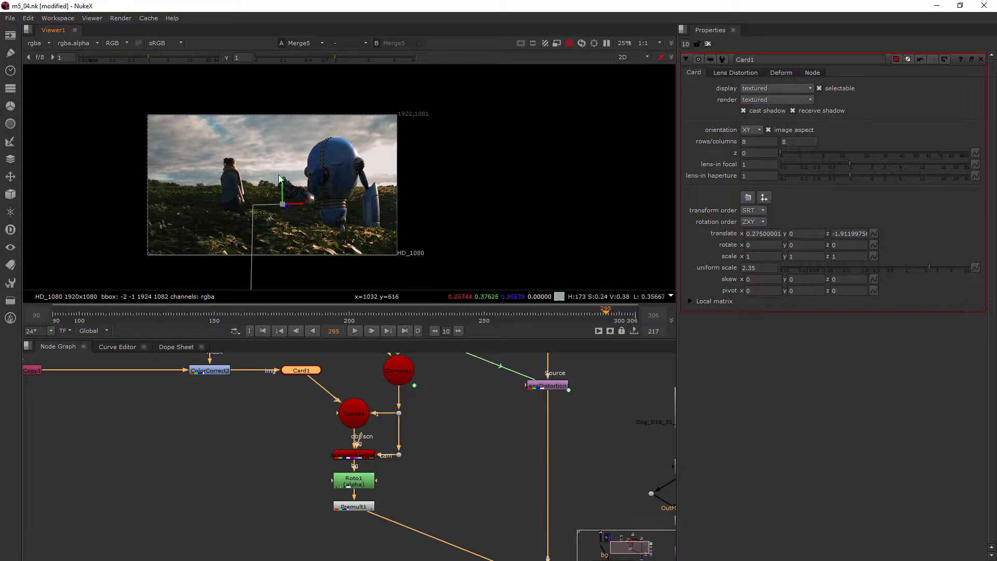
pyautogui.moveTo(282, 189); pyautogui.dragTo(282, 170)
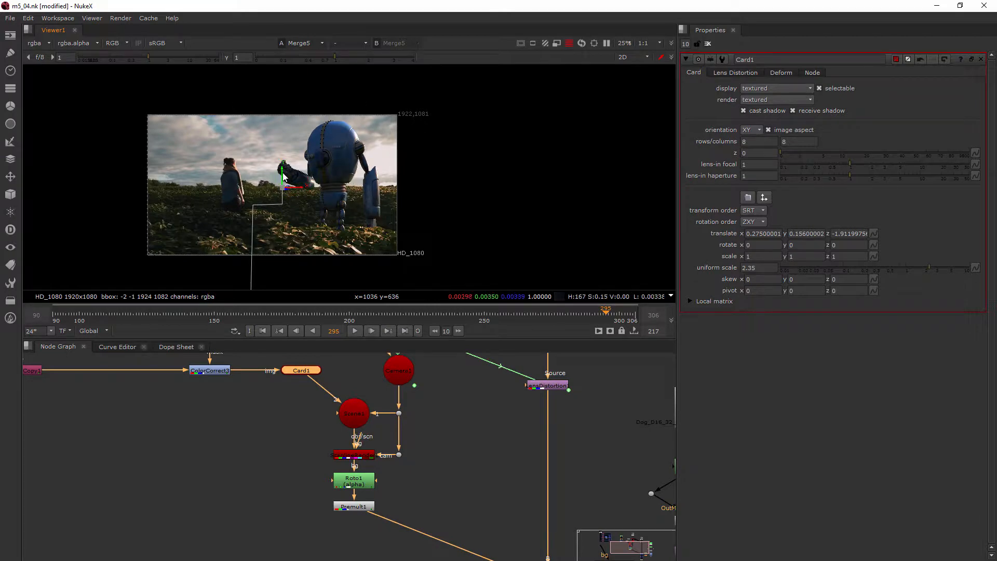
pyautogui.moveTo(282, 173); pyautogui.dragTo(292, 190)
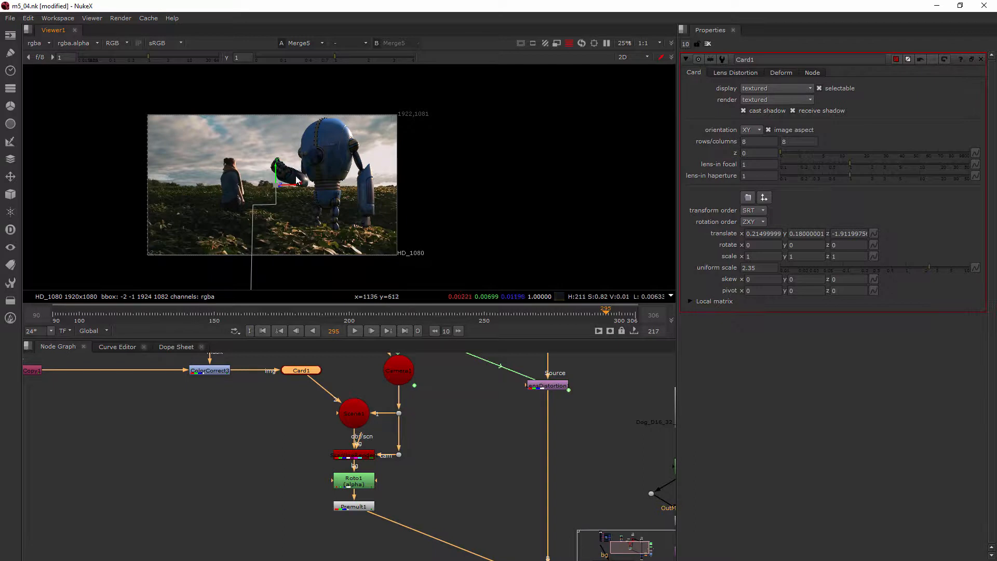
pyautogui.scroll(1, 306, 220)
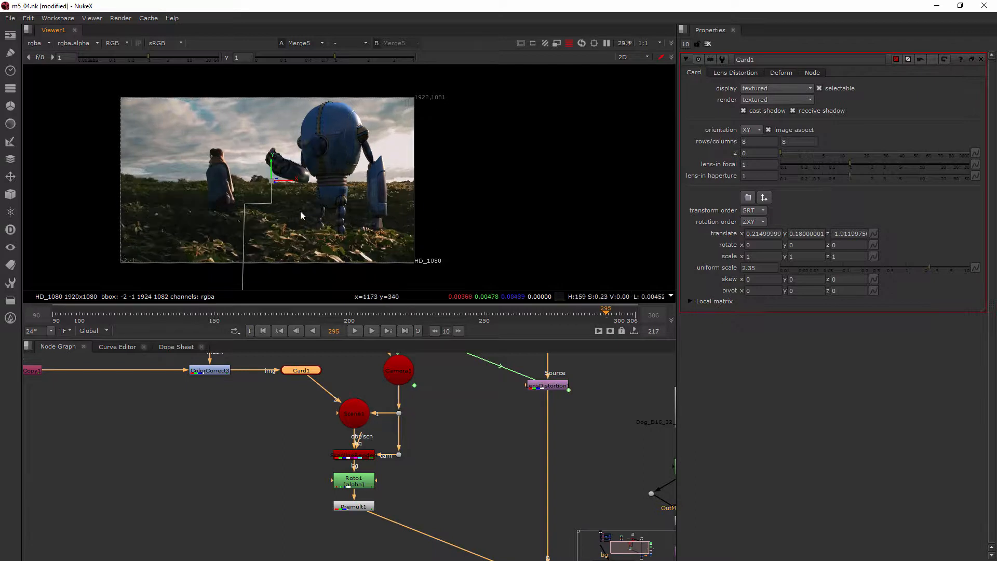
pyautogui.moveTo(301, 210); pyautogui.dragTo(341, 210, button='middle')
pyautogui.scroll(1, 340, 210)
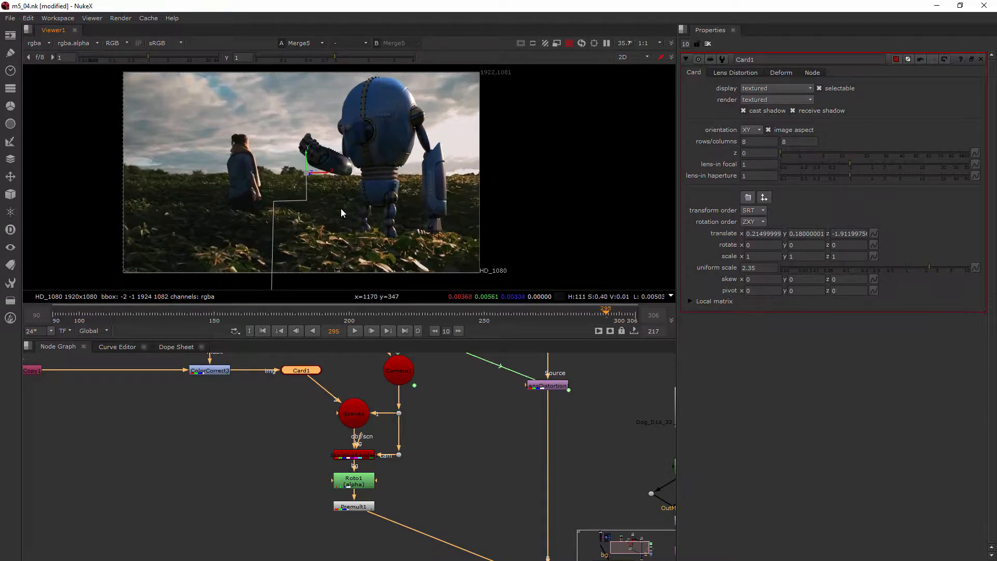
pyautogui.moveTo(362, 192); pyautogui.dragTo(370, 194, button='middle')
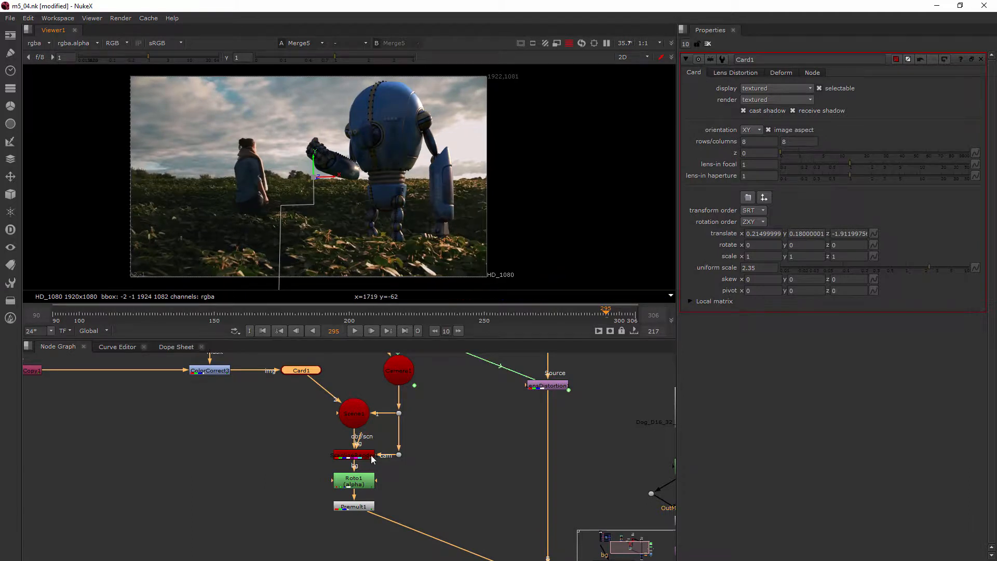
# Move Premult1 down in the node graph, level with Merge5.
pyautogui.scroll(-5, 353, 461)
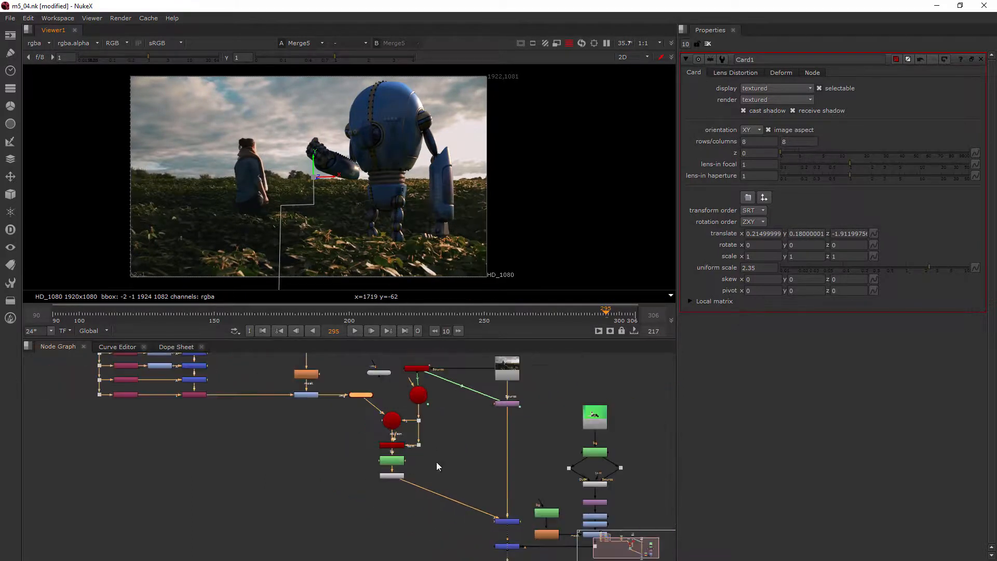
pyautogui.moveTo(398, 476); pyautogui.dragTo(400, 520)
pyautogui.scroll(-3, 479, 475)
pyautogui.scroll(-2, 479, 475)
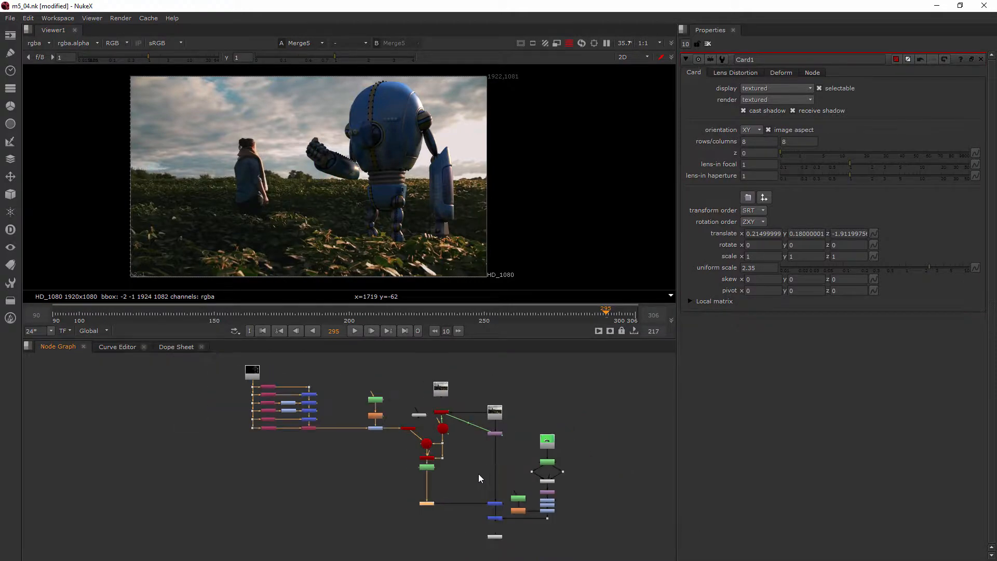
# View the Merge6 output to check the composite of the robot together with the dog.
pyautogui.scroll(3, 504, 534)
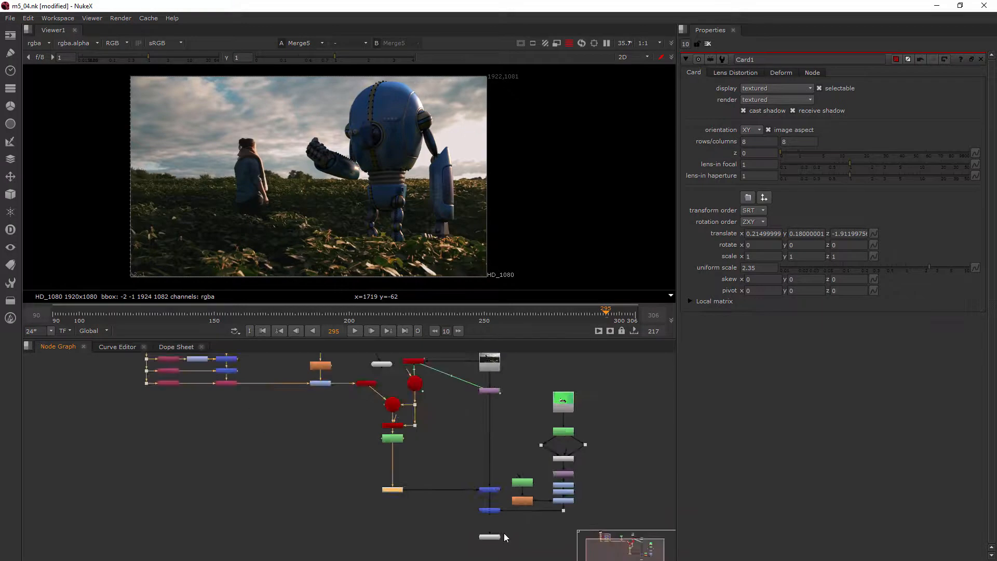
pyautogui.scroll(4, 491, 507)
pyautogui.click(490, 502)
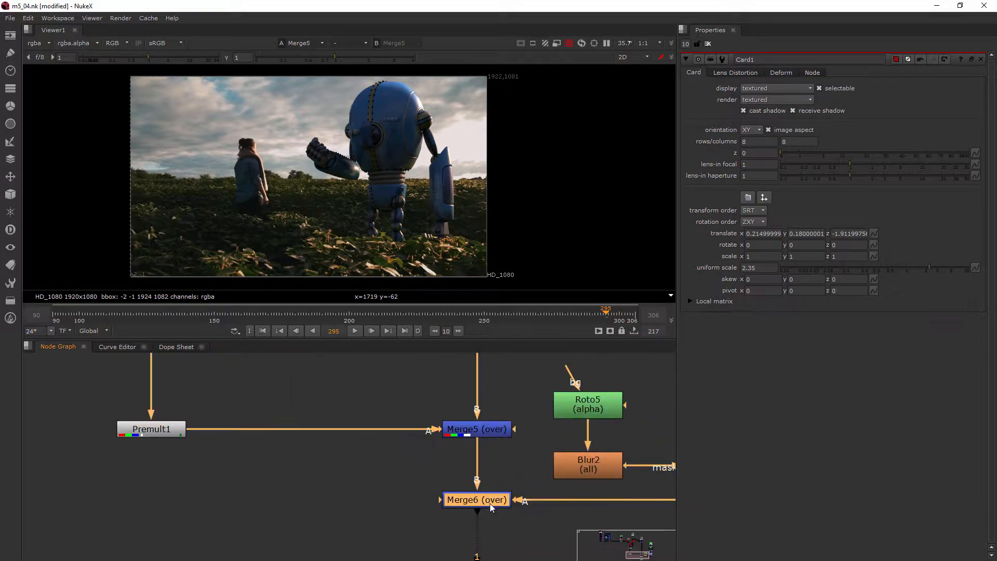
pyautogui.press('1')
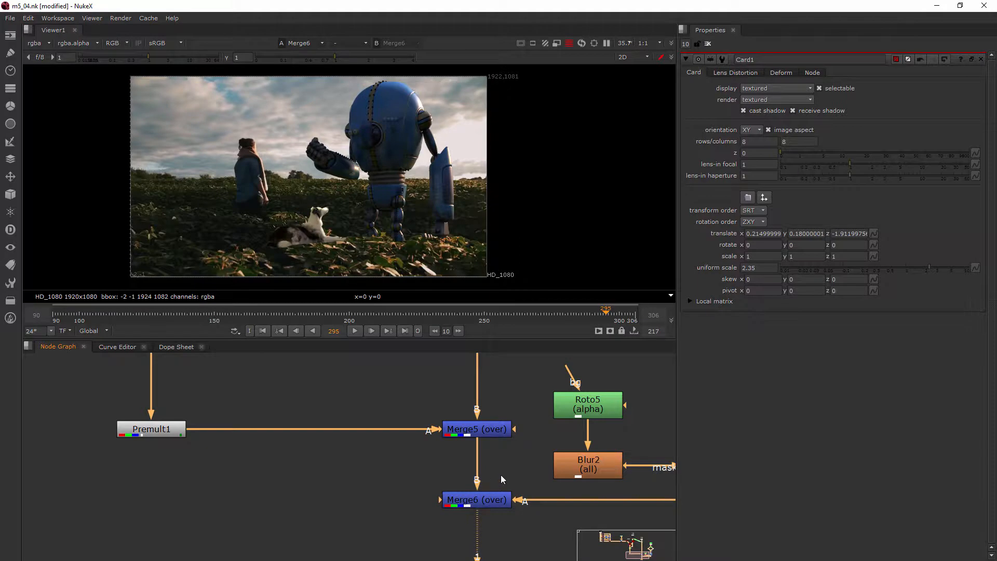
# View the Merge5 output again and play the sequence to check the robot's movement against the plate.
pyautogui.scroll(-3, 498, 464)
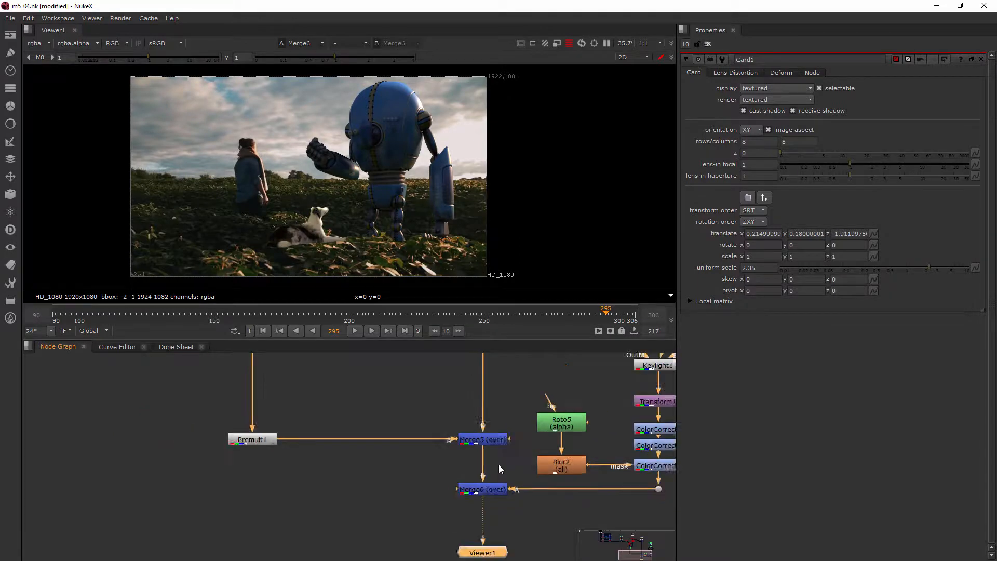
pyautogui.click(486, 444)
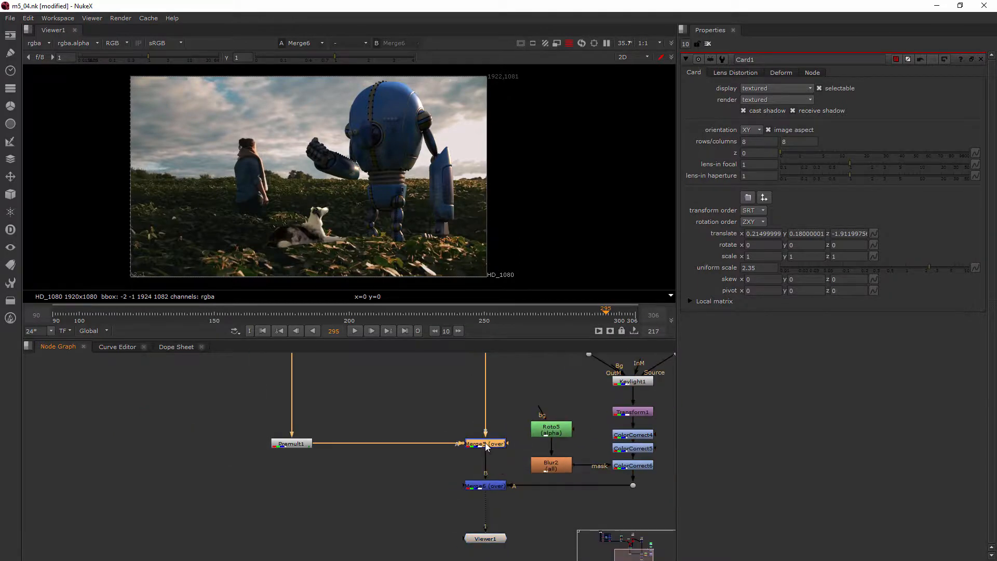
pyautogui.press('1')
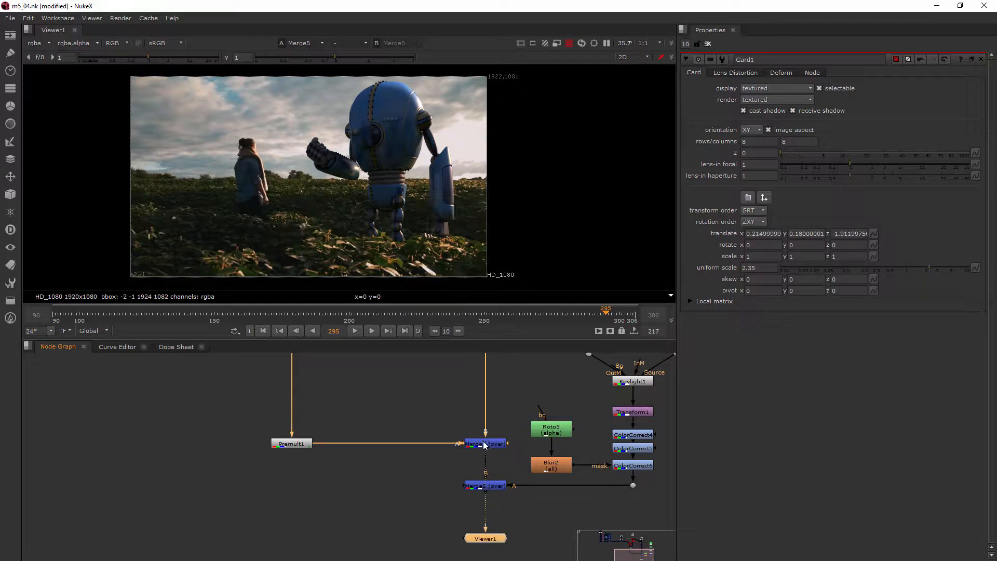
pyautogui.click(355, 331)
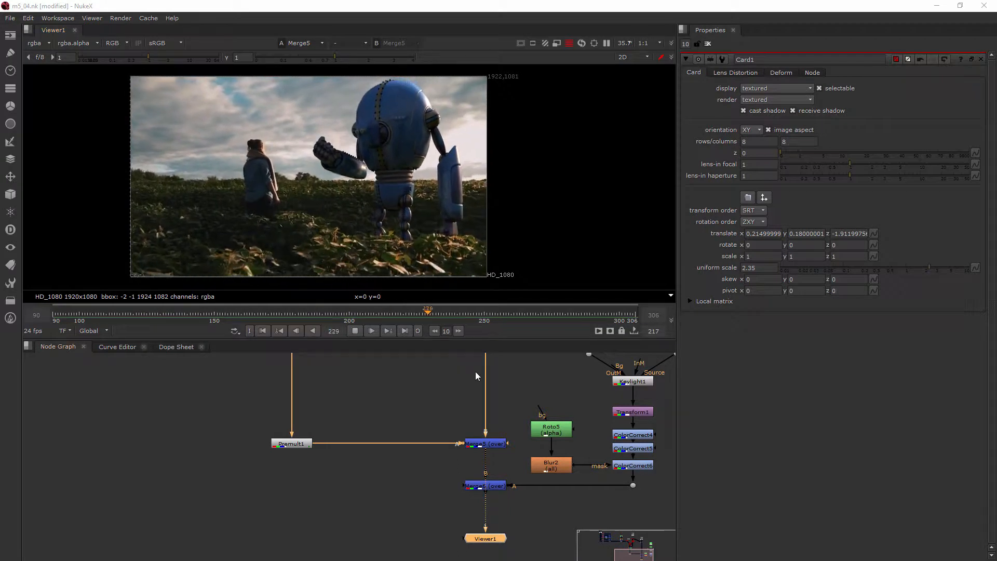
# Stop playback and examine how the robot's card, scene, camera and render nodes relate to the plate and dog branches.
pyautogui.click(356, 331)
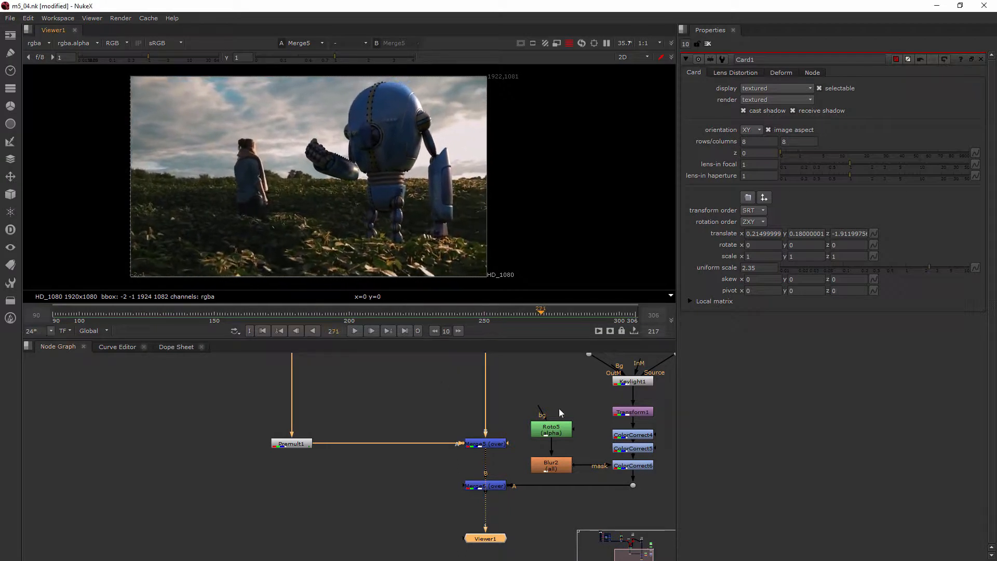
pyautogui.scroll(-4, 568, 400)
pyautogui.moveTo(569, 400); pyautogui.dragTo(370, 449, button='middle')
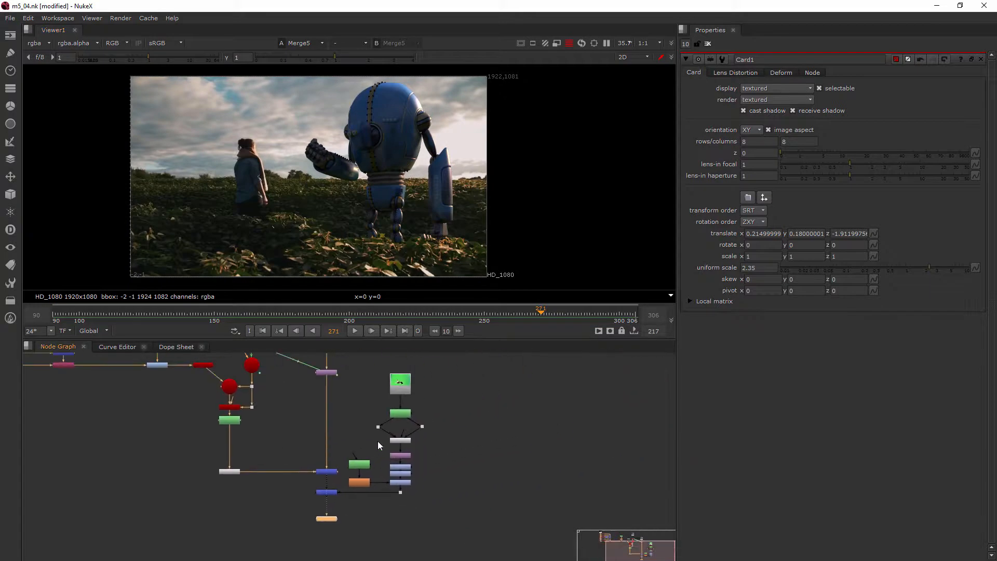
pyautogui.scroll(-1, 378, 444)
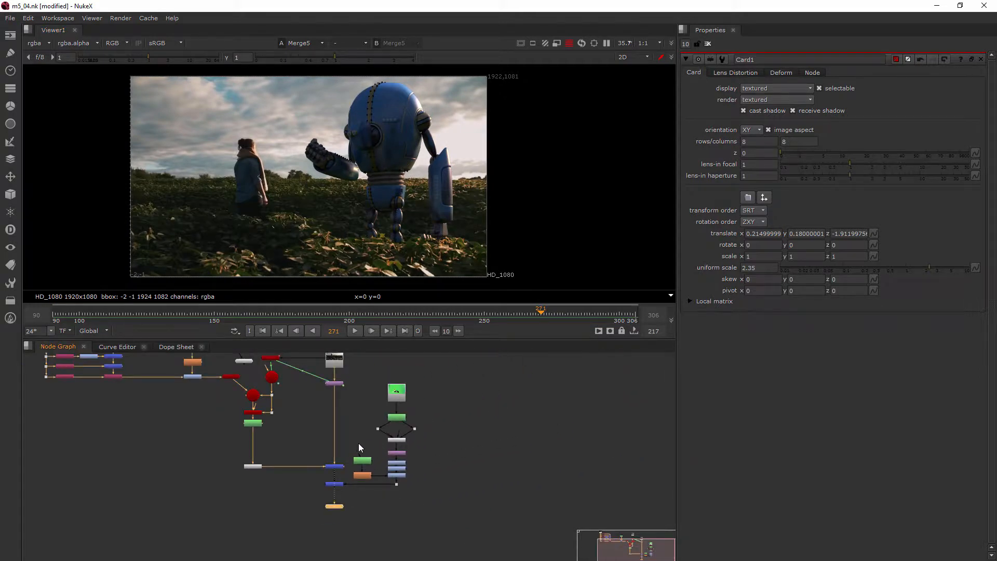
pyautogui.click(440, 376)
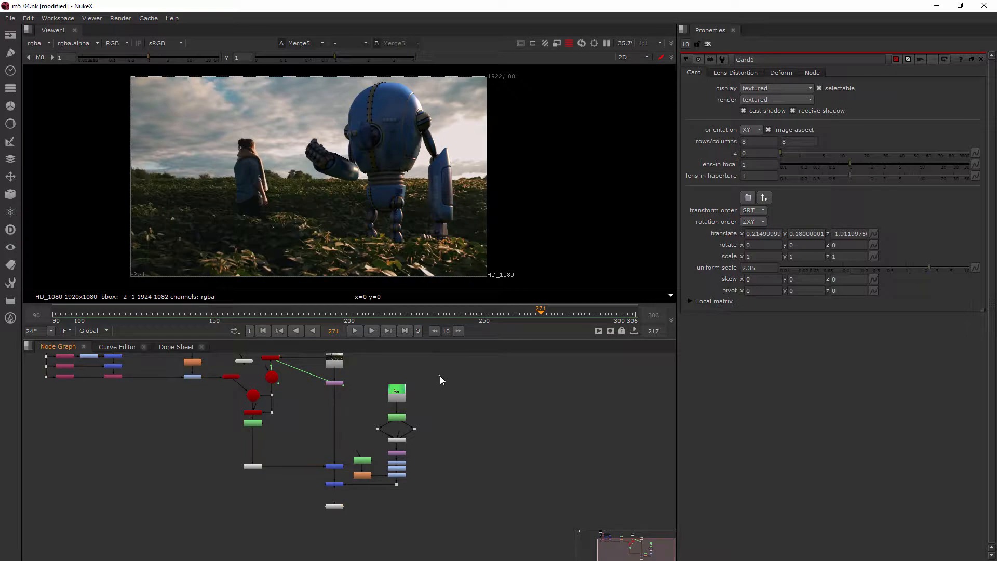
pyautogui.scroll(5, 239, 401)
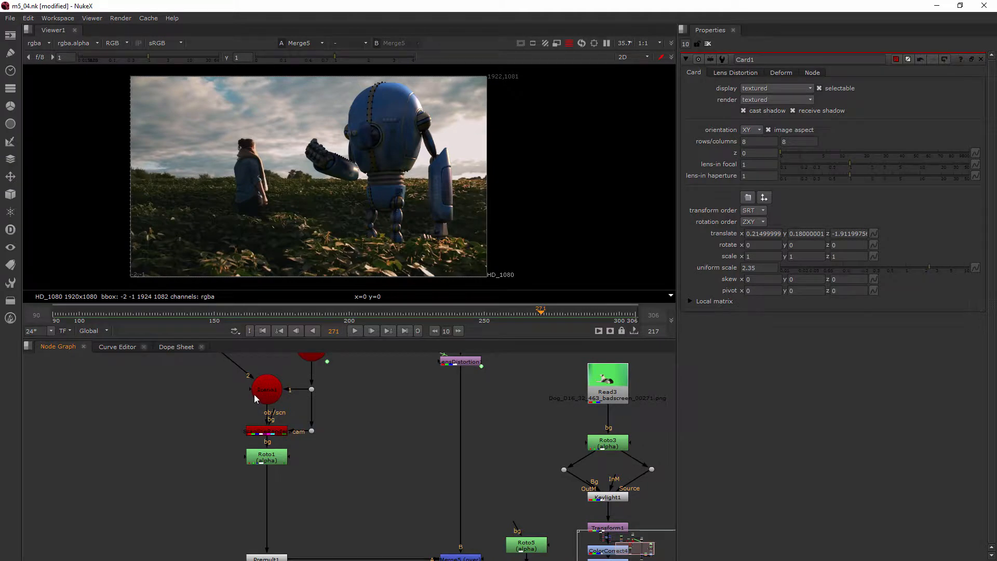
pyautogui.scroll(-4, 254, 394)
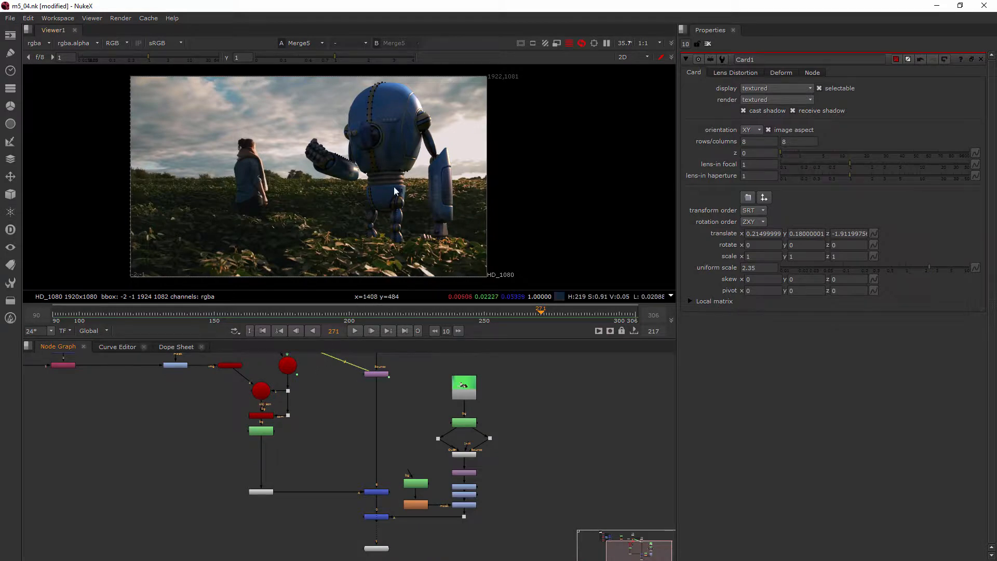
pyautogui.scroll(4, 270, 414)
pyautogui.click(260, 415)
pyautogui.scroll(-3, 198, 401)
pyautogui.scroll(-2, 198, 401)
pyautogui.moveTo(128, 403); pyautogui.dragTo(168, 417, button='middle')
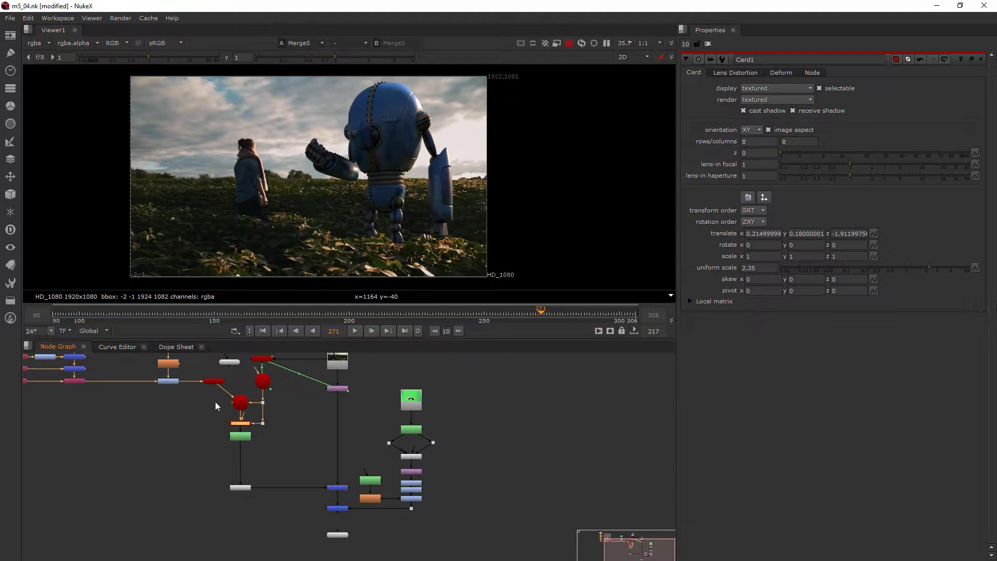
pyautogui.scroll(2, 249, 423)
pyautogui.scroll(4, 225, 401)
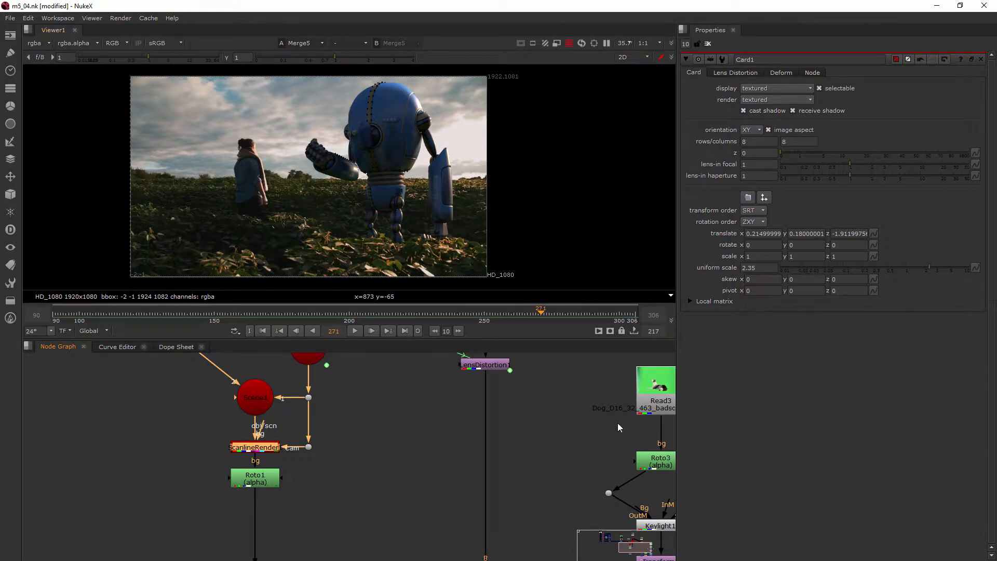
pyautogui.scroll(-3, 610, 417)
pyautogui.scroll(-1, 610, 414)
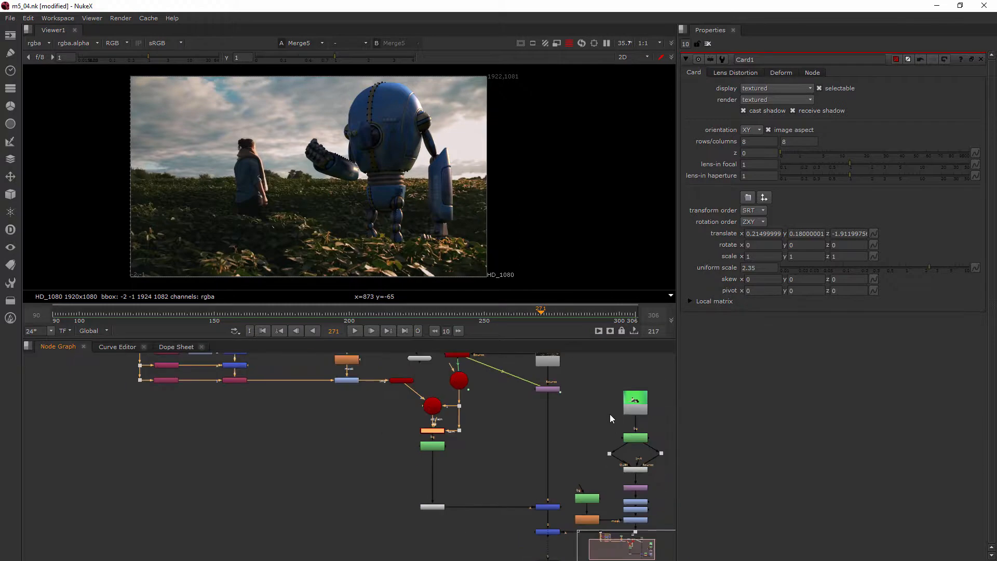
pyautogui.scroll(2, 463, 414)
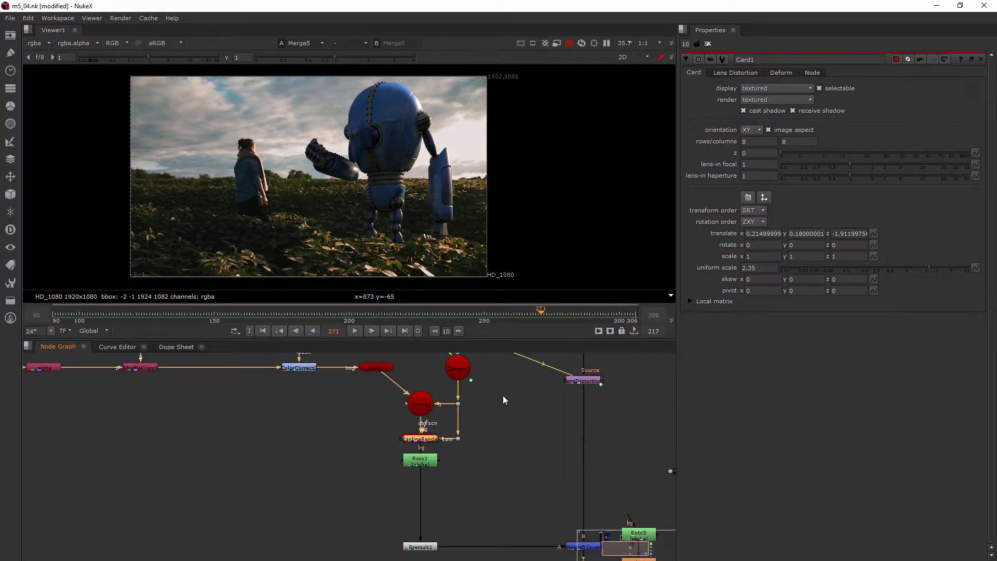
pyautogui.scroll(-1, 508, 398)
pyautogui.scroll(-2, 424, 440)
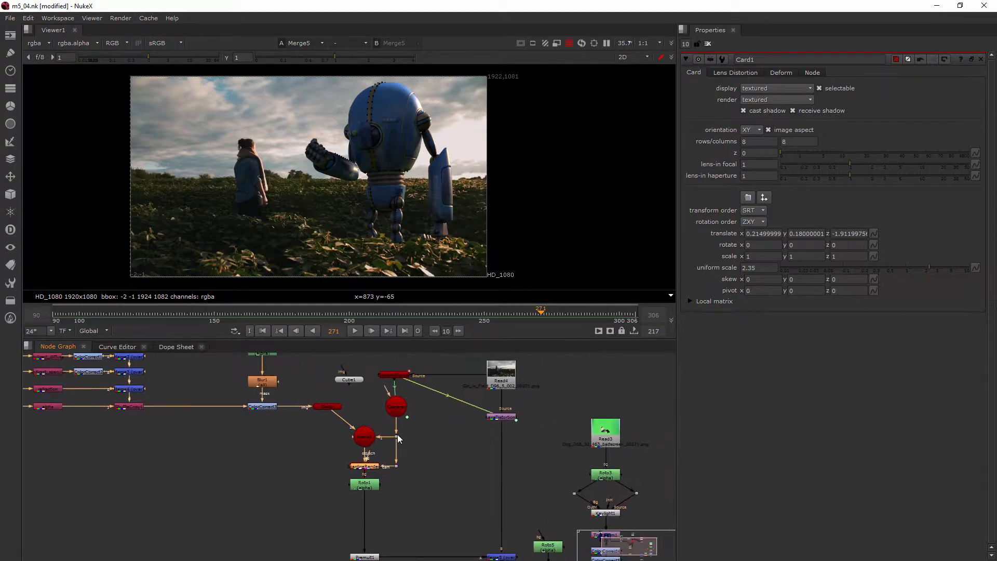
pyautogui.scroll(1, 388, 432)
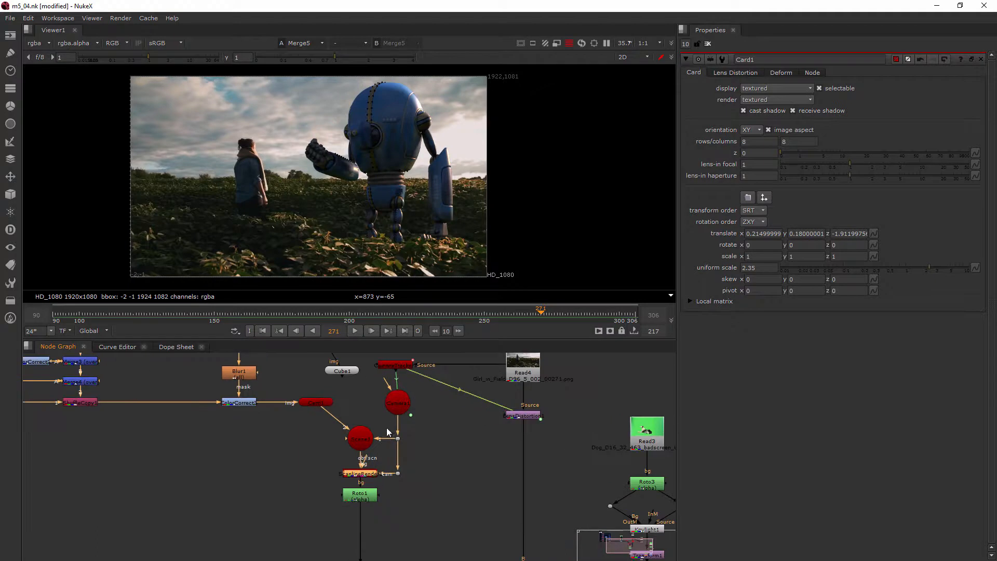
# Copy the robot's Card1, Camera1, Scene1 and ScanlineRender nodes together.
pyautogui.click(422, 390)
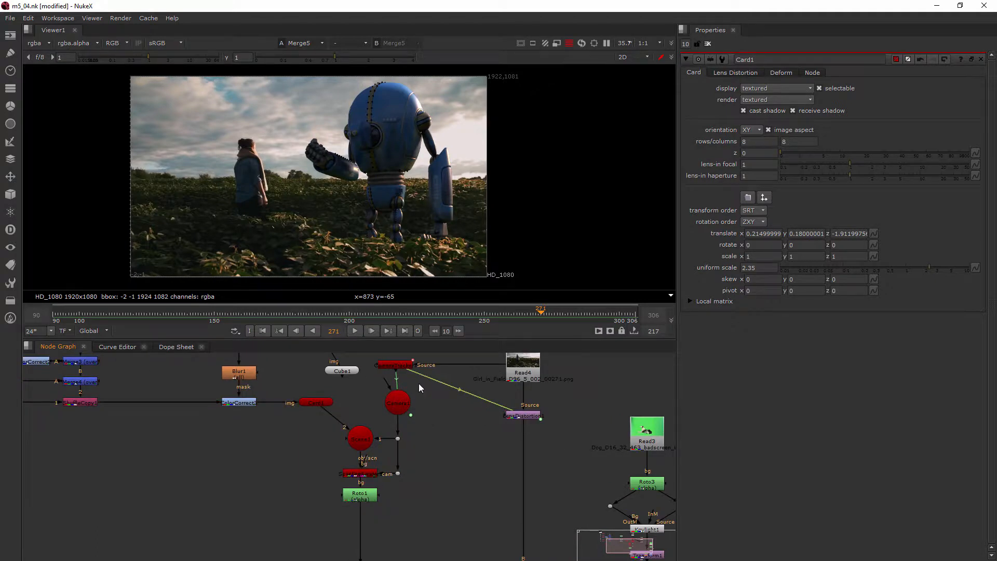
pyautogui.moveTo(418, 382); pyautogui.dragTo(281, 482)
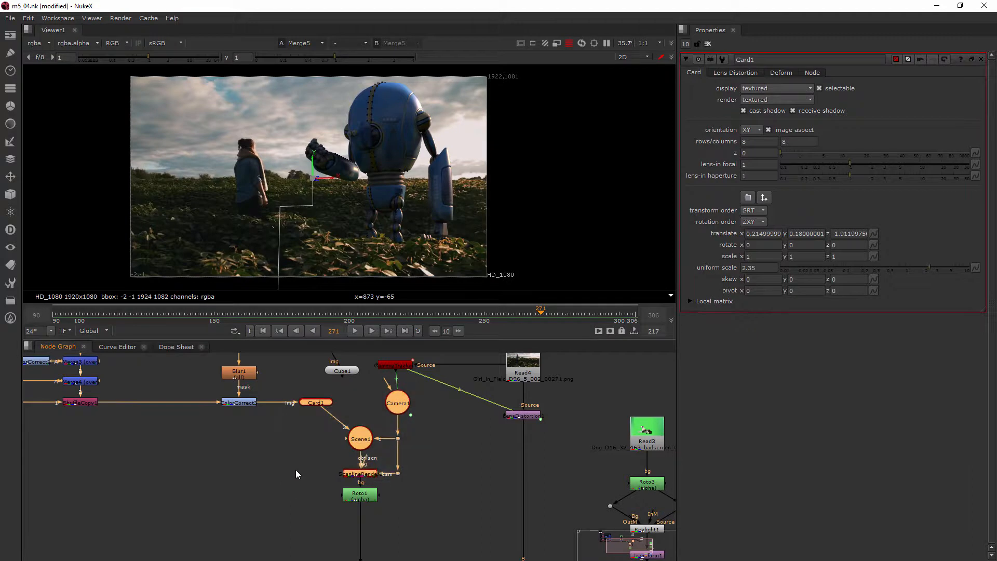
pyautogui.scroll(2, 343, 442)
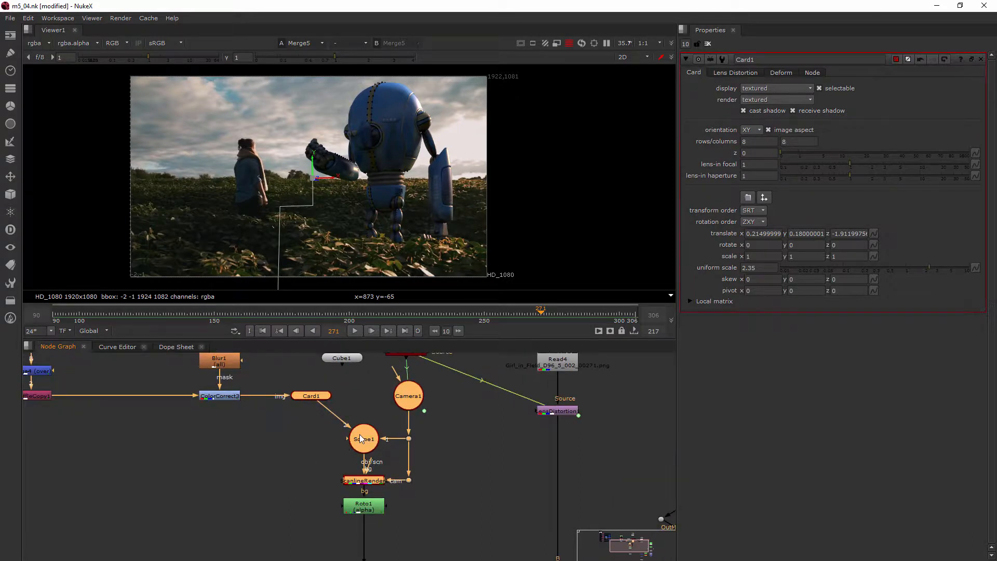
pyautogui.hotkey('ctrl', 'c')
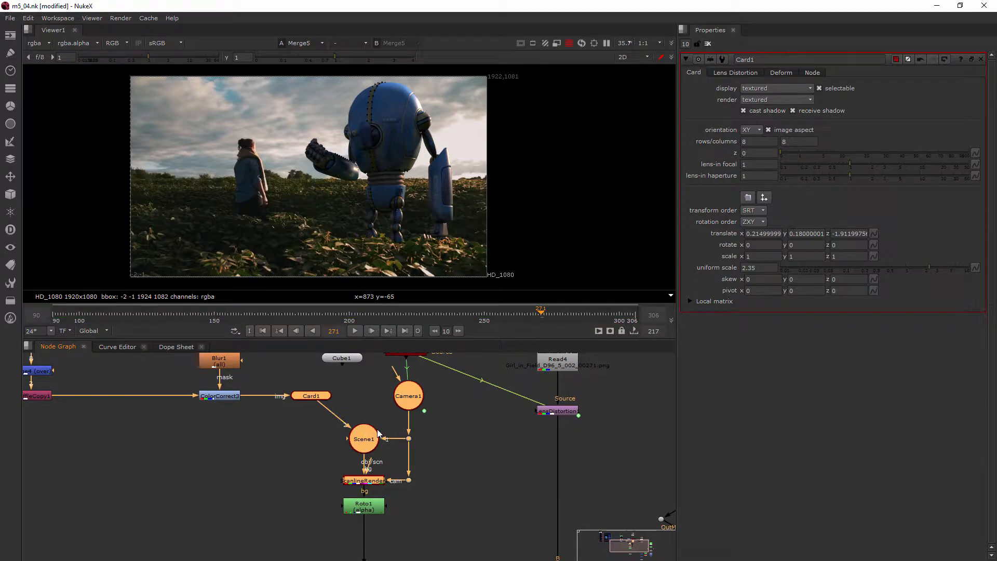
pyautogui.click(398, 420)
# Create another linked camera from CameraTracker1's Camera export and place it clear of Camera1.
pyautogui.click(409, 392)
pyautogui.moveTo(430, 419); pyautogui.dragTo(372, 439, button='middle')
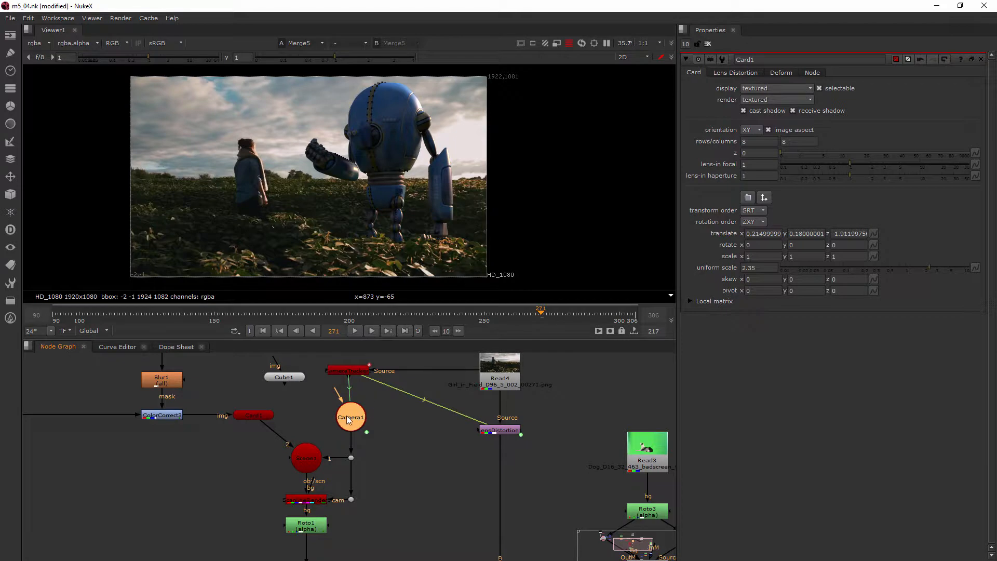
pyautogui.click(357, 371)
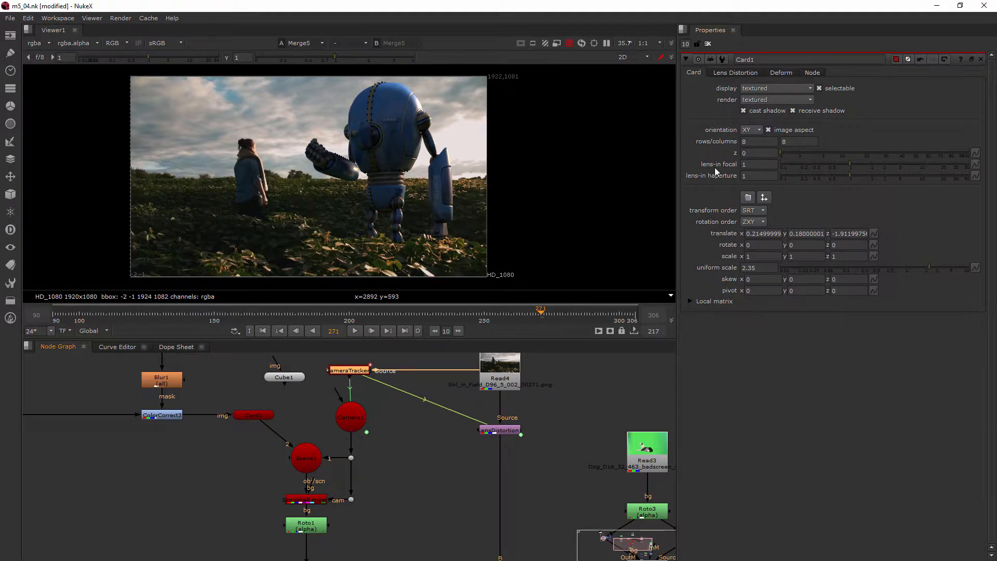
pyautogui.doubleClick(341, 370)
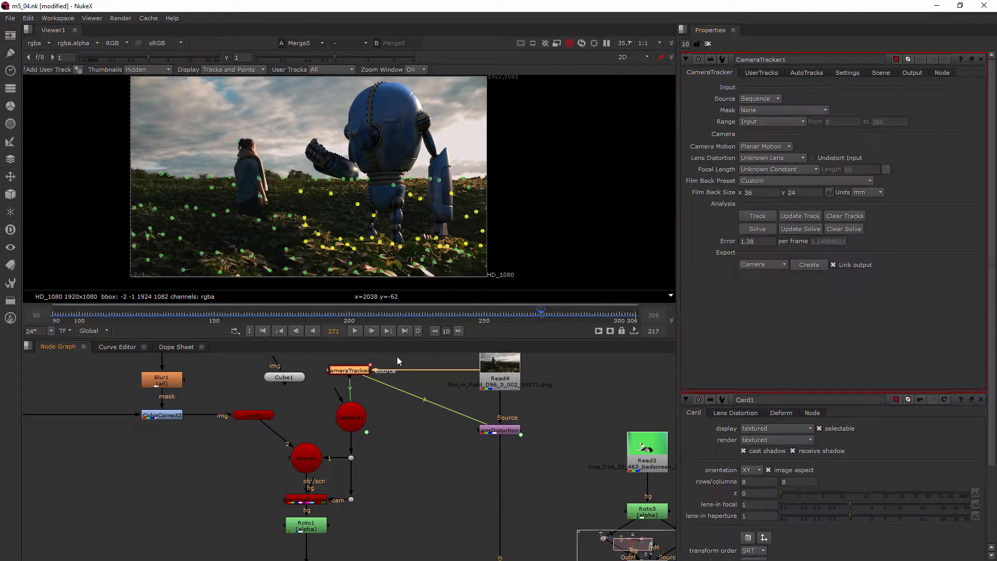
pyautogui.click(809, 264)
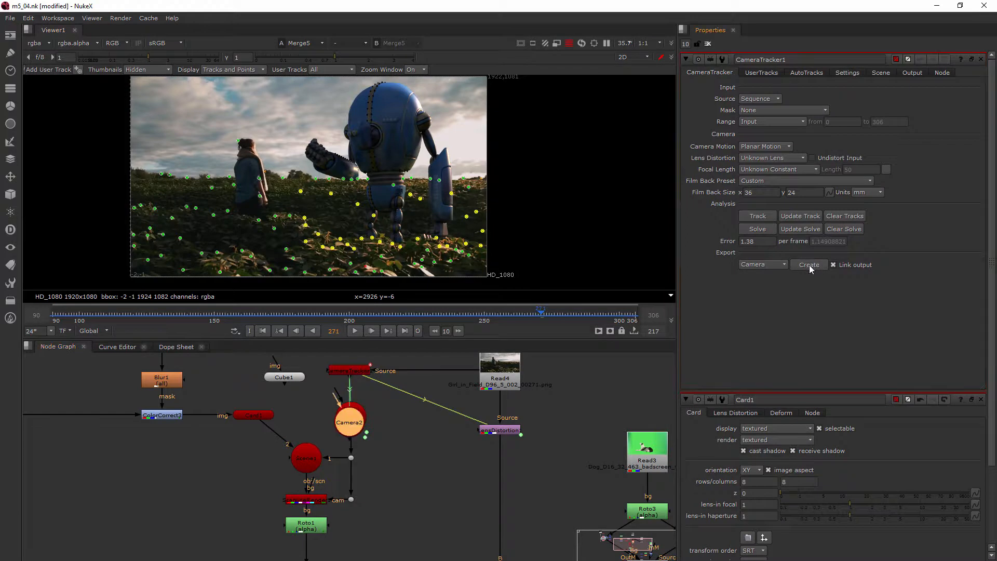
pyautogui.moveTo(351, 421); pyautogui.dragTo(433, 456)
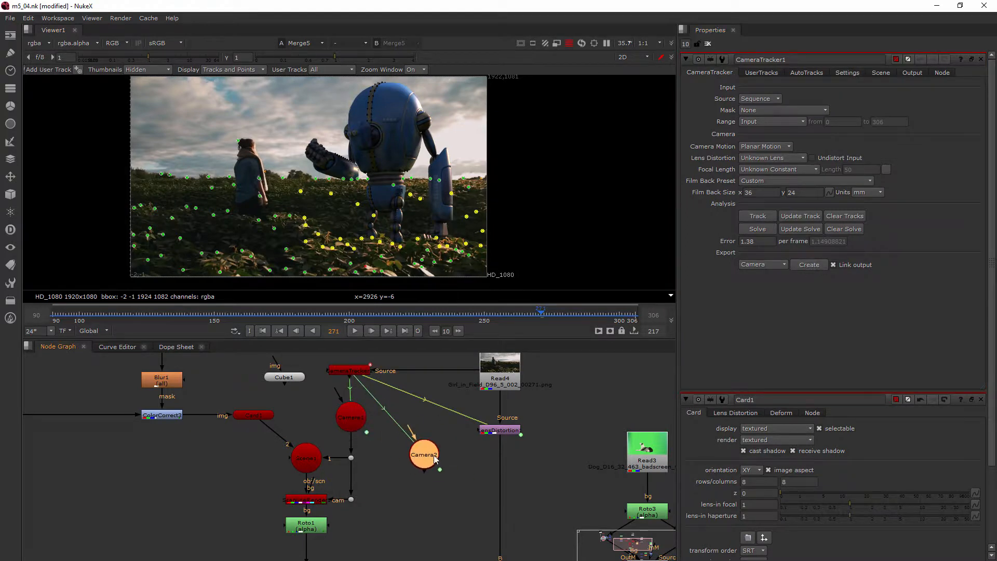
# Move Camera2 above the dog branch, level with the CameraTracker, and shift Read4 and LensDistortion down the plate branch.
pyautogui.scroll(-3, 496, 457)
pyautogui.moveTo(492, 448); pyautogui.dragTo(363, 413, button='middle')
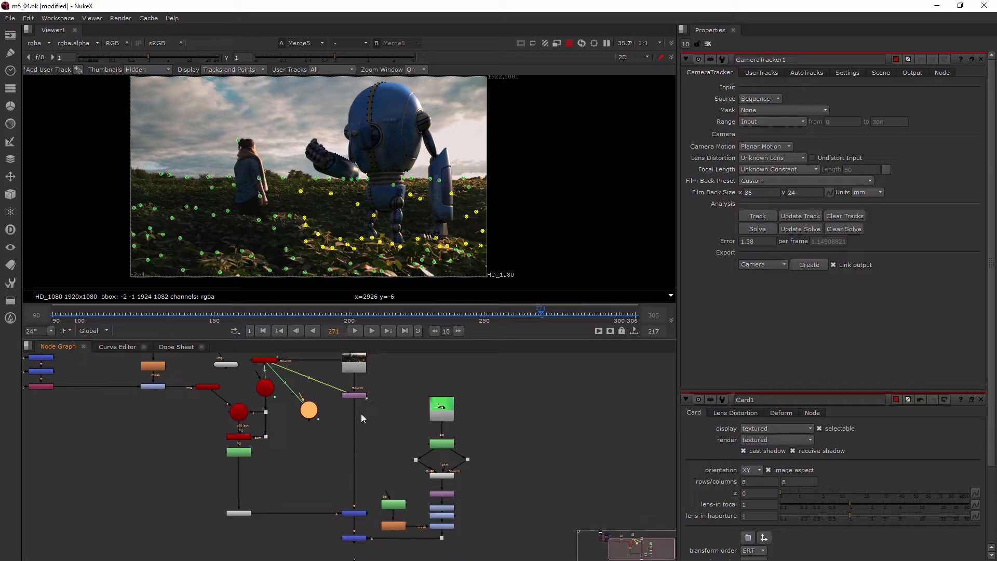
pyautogui.scroll(2, 267, 387)
pyautogui.scroll(-3, 344, 406)
pyautogui.scroll(-2, 352, 404)
pyautogui.scroll(2, 354, 403)
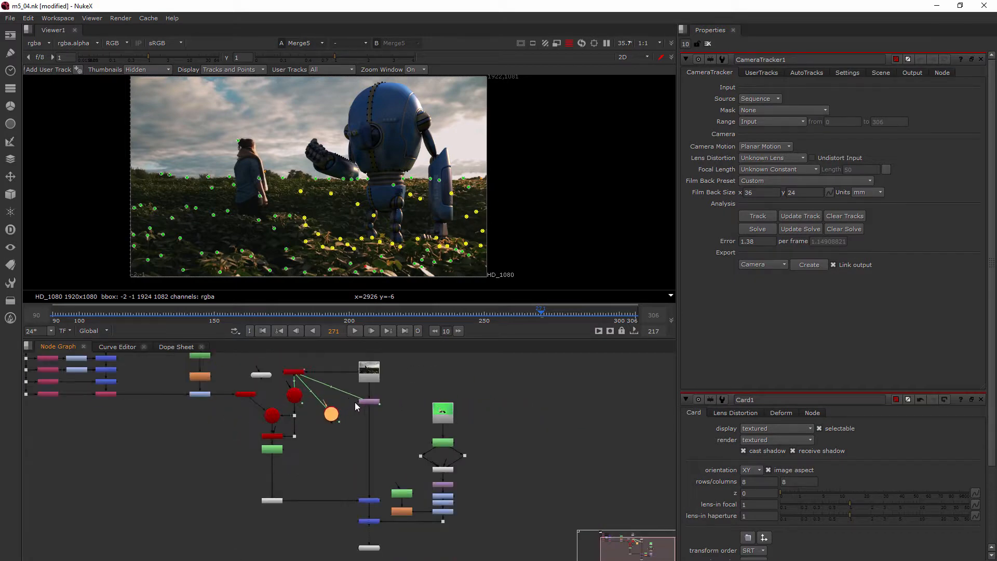
pyautogui.moveTo(329, 414); pyautogui.dragTo(438, 365)
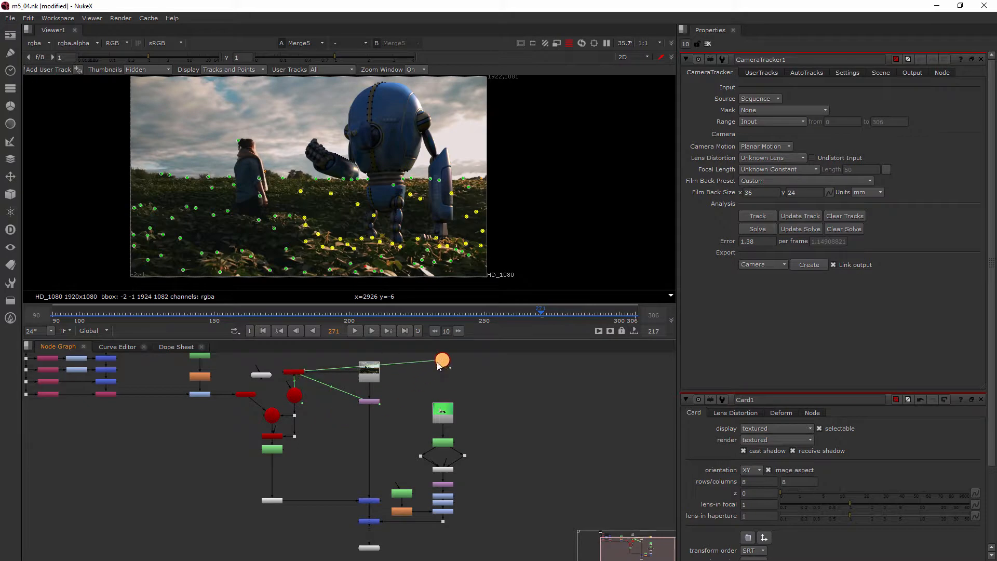
pyautogui.moveTo(362, 403); pyautogui.dragTo(370, 450)
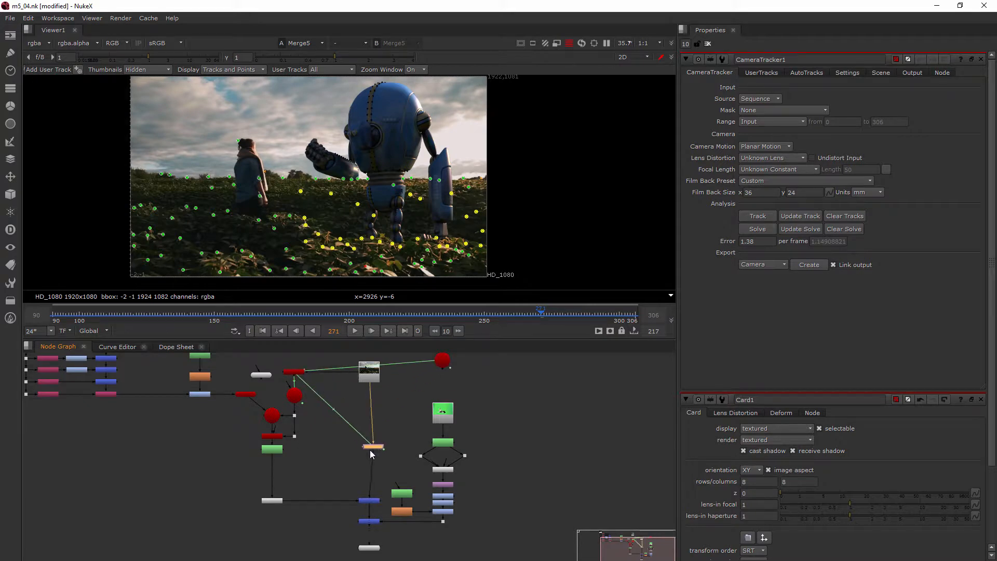
pyautogui.moveTo(441, 361)
pyautogui.mouseDown()
pyautogui.moveTo(430, 385)
pyautogui.moveTo(430, 375)
pyautogui.mouseUp()
pyautogui.click(454, 375)
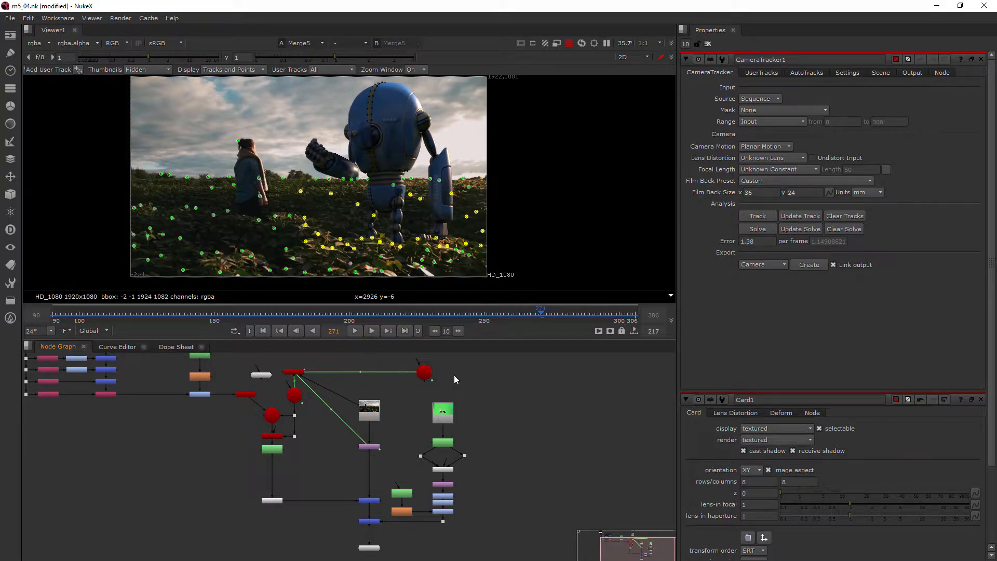
# Add a Scene node, connect it to Camera2 and place it directly below the camera.
pyautogui.scroll(4, 454, 375)
pyautogui.write('scebne')
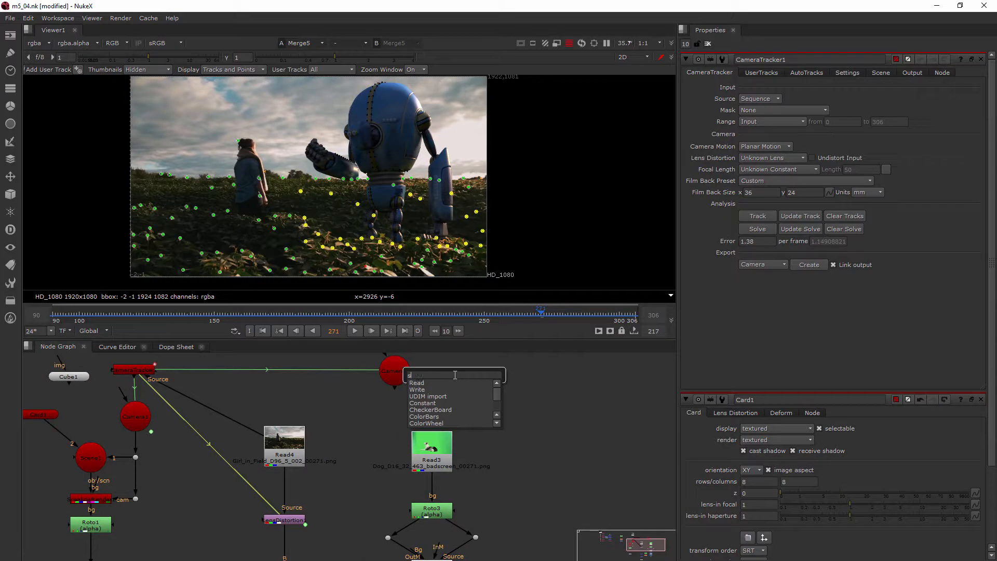
pyautogui.press('BackSpace')
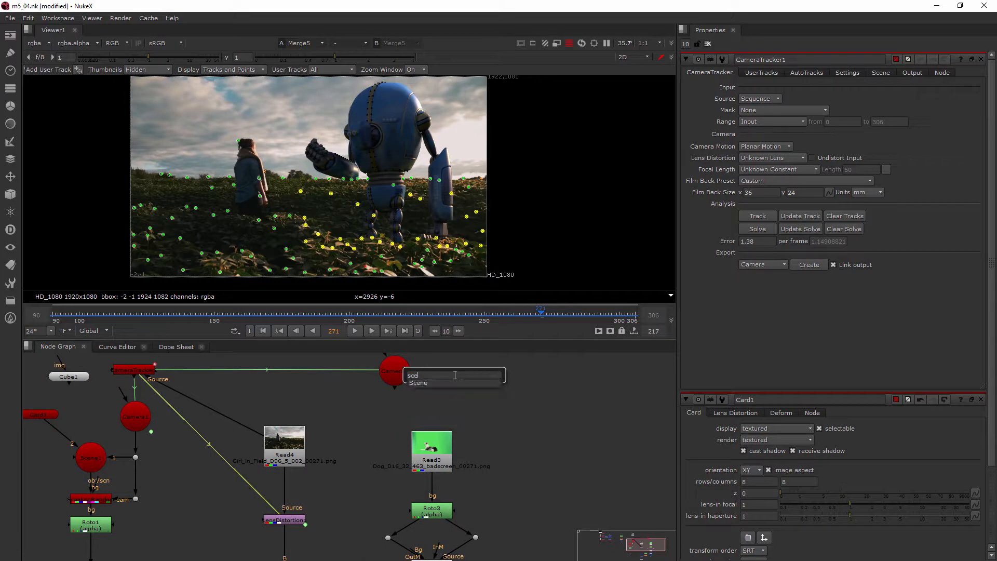
pyautogui.click(428, 382)
pyautogui.moveTo(456, 377); pyautogui.dragTo(399, 426)
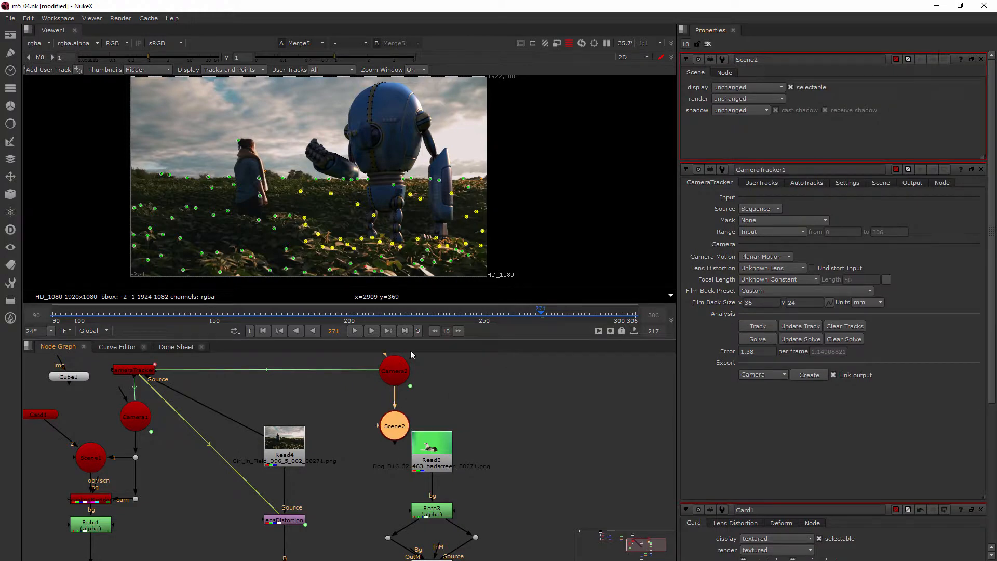
# Add an unconnected ScanlineRender node beside Camera2 and Scene2.
pyautogui.click(513, 404)
pyautogui.press('Tab')
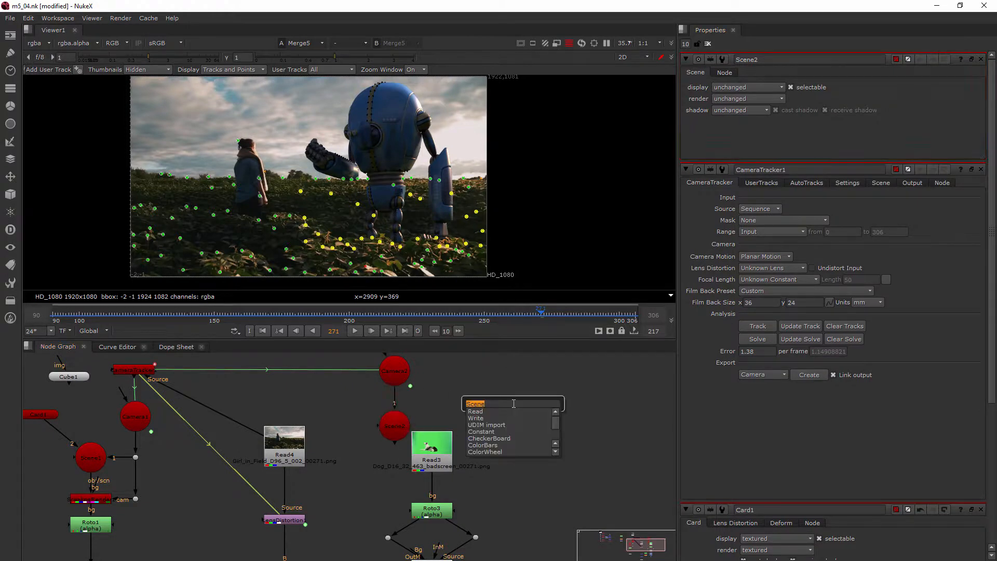
pyautogui.write('scal')
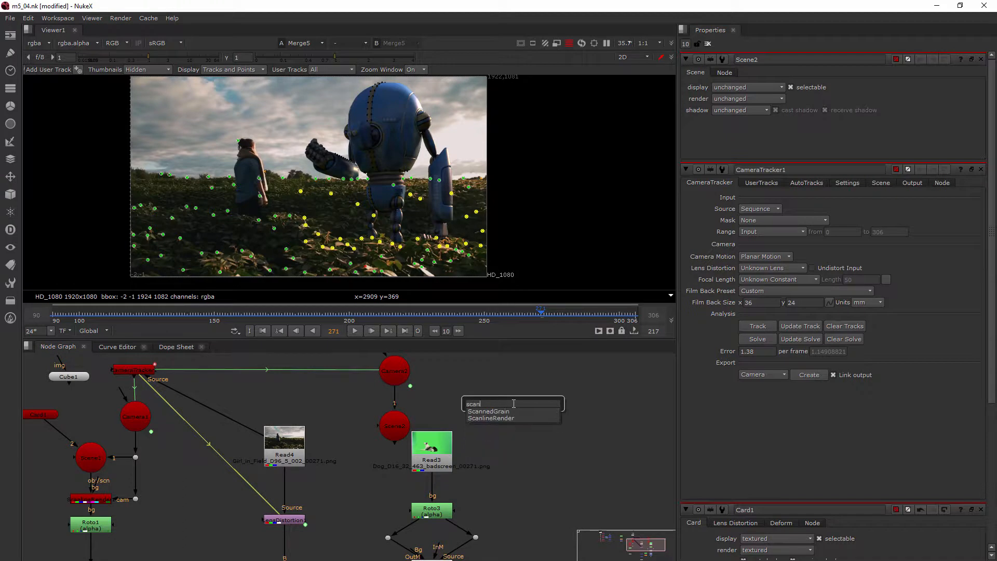
pyautogui.write('l')
pyautogui.press('Return')
# Duplicate Card1, move the copy beside Camera2 and connect it to Scene2.
pyautogui.moveTo(113, 439); pyautogui.dragTo(116, 410, button='middle')
pyautogui.click(116, 410)
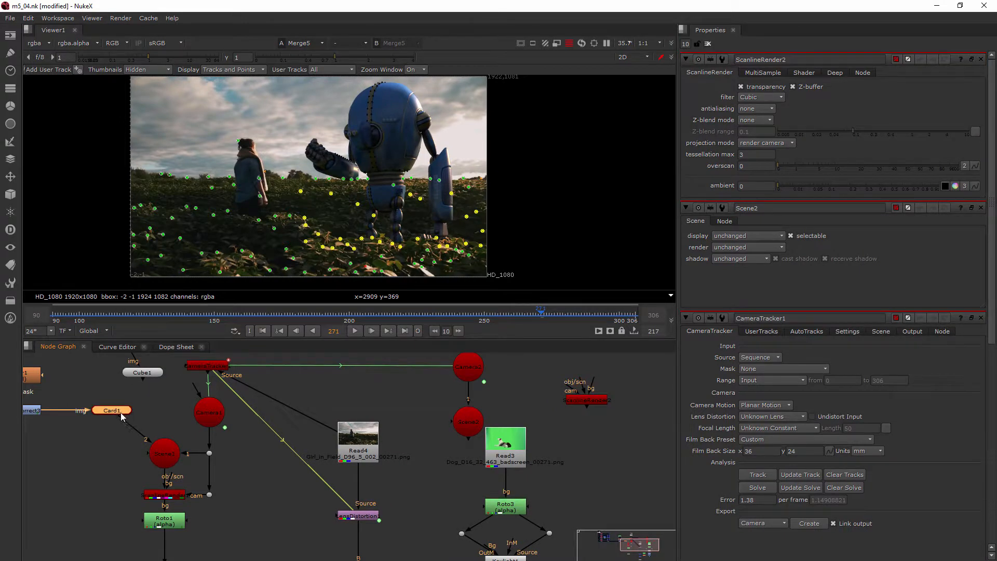
pyautogui.hotkey('ctrl', 'v')
pyautogui.moveTo(149, 409); pyautogui.dragTo(487, 413)
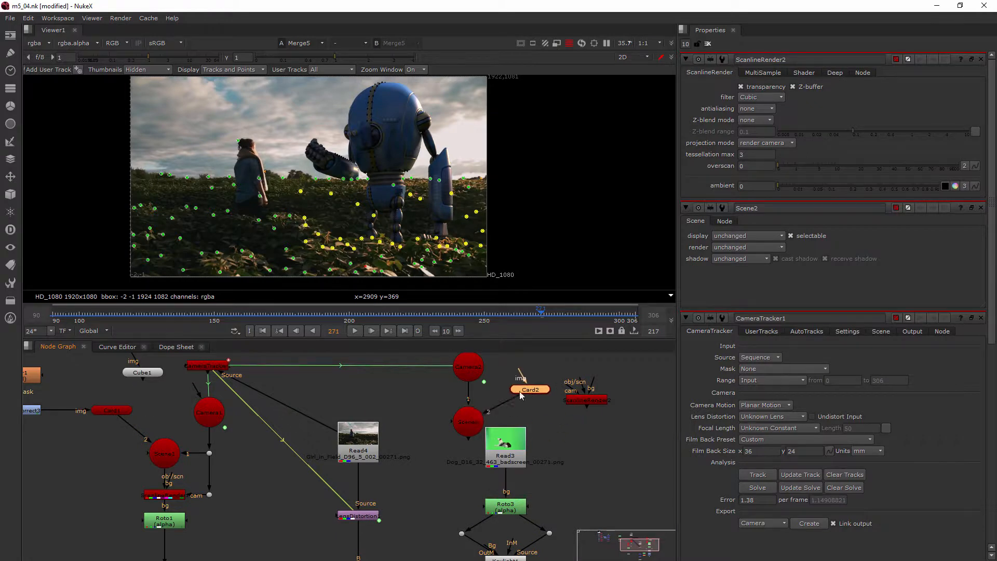
pyautogui.moveTo(528, 386); pyautogui.dragTo(527, 383)
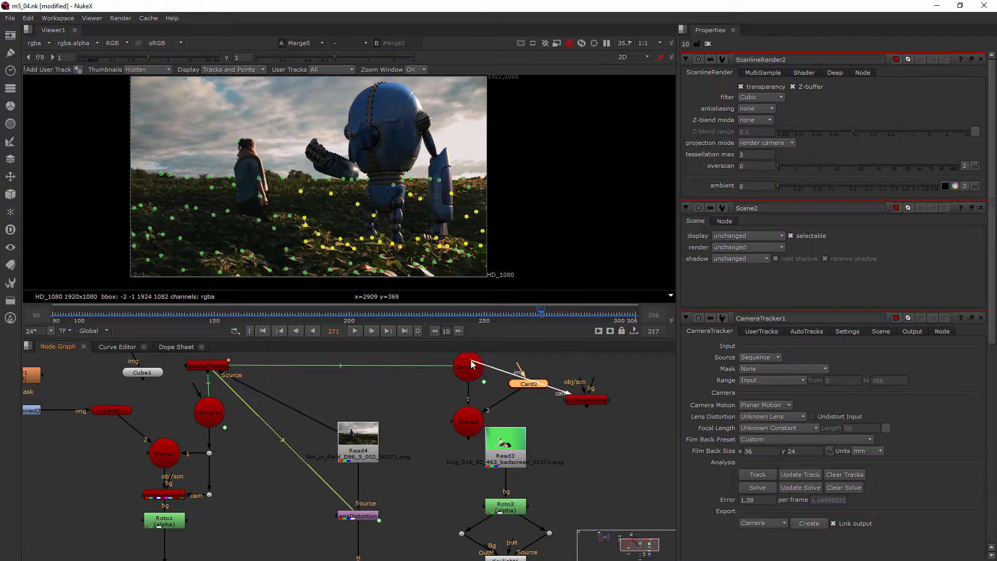
# Move Card2 farther from Scene2, connect ScanlineRender2 to Camera2 and Scene2, and align the render node beside Scene2.
pyautogui.moveTo(596, 397); pyautogui.dragTo(664, 422)
pyautogui.moveTo(484, 388); pyautogui.dragTo(402, 412)
pyautogui.click(438, 405)
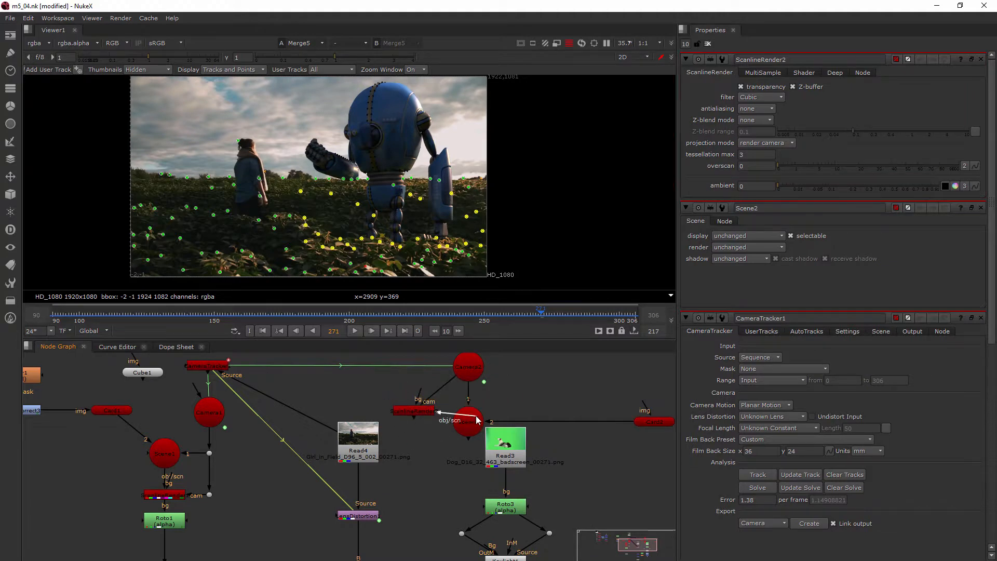
pyautogui.moveTo(426, 412); pyautogui.dragTo(428, 423)
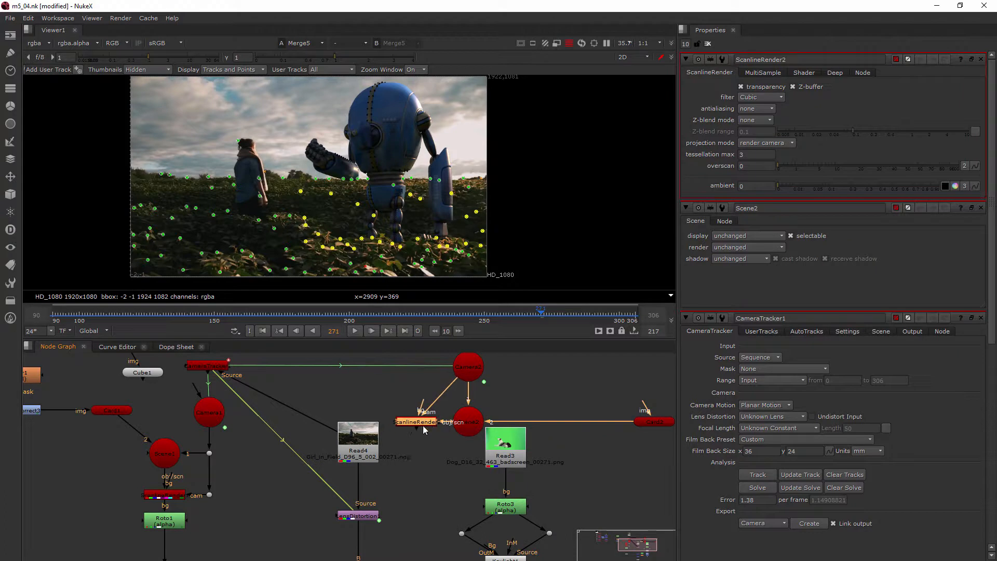
# Shift the dog branch away from the 3D nodes and lower ScanlineRender2, Scene2 and Card2 in one row beside it.
pyautogui.scroll(-6, 427, 443)
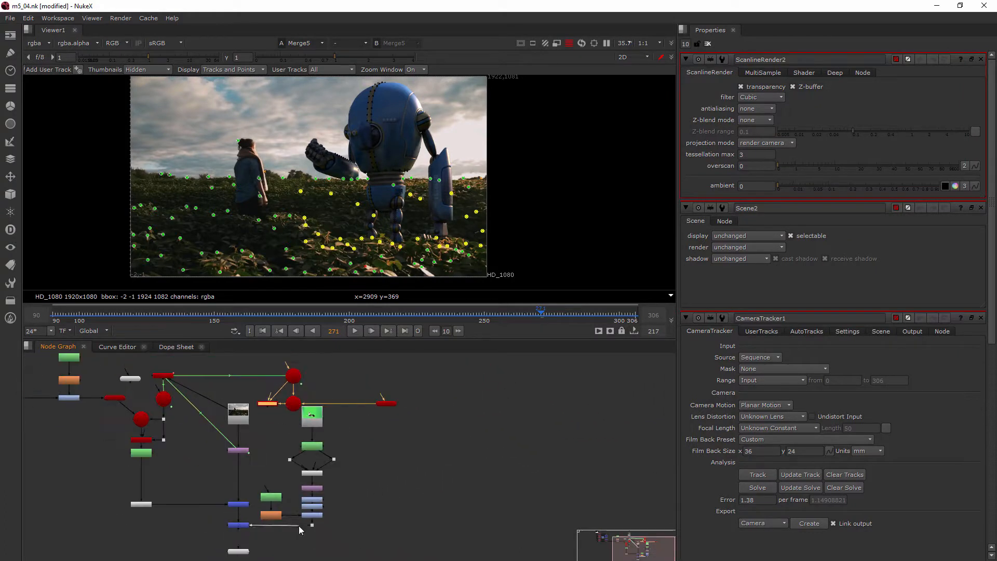
pyautogui.moveTo(345, 538); pyautogui.dragTo(250, 408)
pyautogui.moveTo(313, 416); pyautogui.dragTo(470, 383)
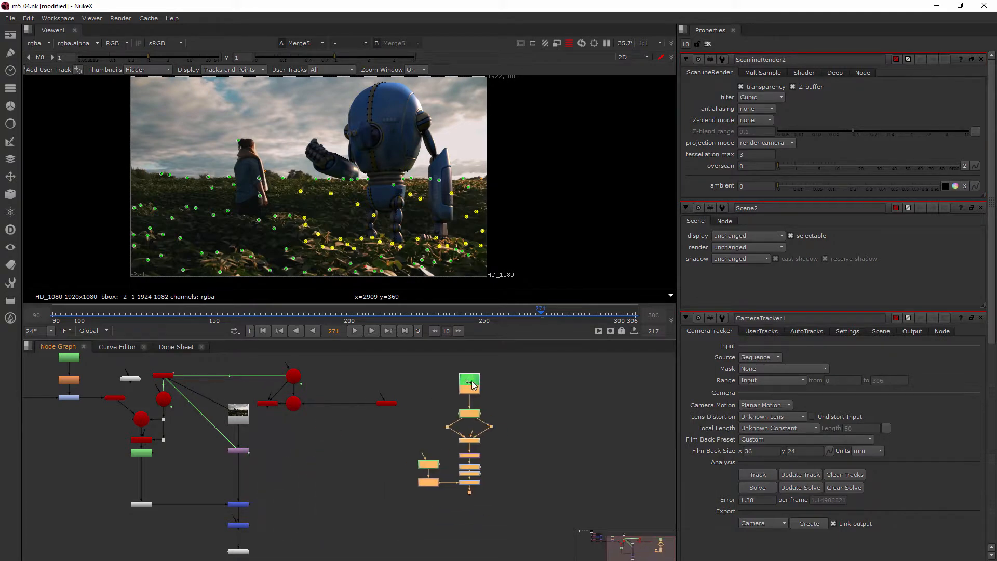
pyautogui.moveTo(414, 422); pyautogui.dragTo(270, 479)
pyautogui.click(410, 502)
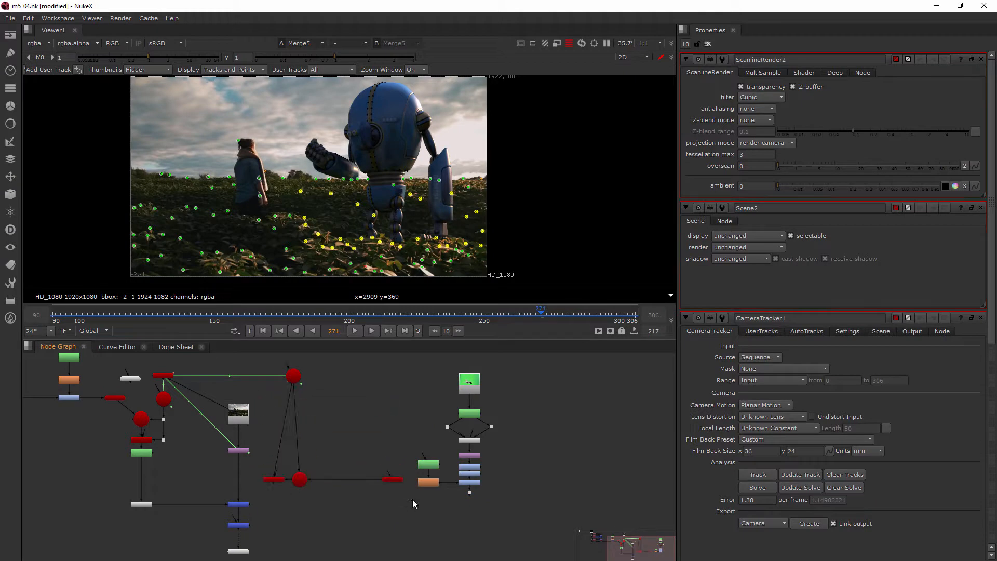
pyautogui.moveTo(522, 361); pyautogui.dragTo(416, 521)
pyautogui.moveTo(426, 487); pyautogui.dragTo(422, 465)
pyautogui.click(450, 485)
# Connect Card2's image input to the dot below ColorCorrect6 and align that dot with the card.
pyautogui.scroll(5, 449, 485)
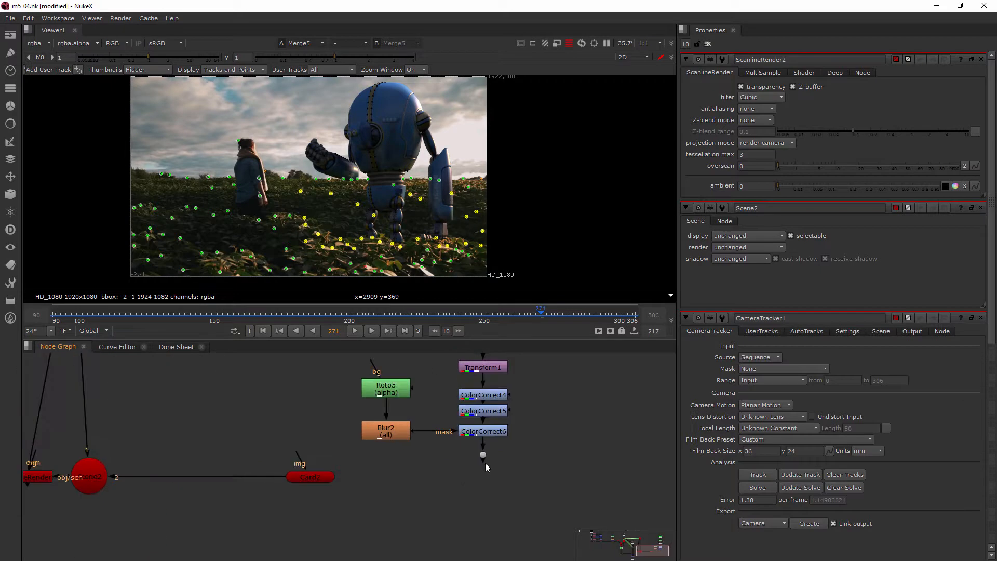
pyautogui.moveTo(485, 473)
pyautogui.mouseDown()
pyautogui.moveTo(400, 481)
pyautogui.moveTo(483, 470)
pyautogui.mouseUp()
pyautogui.moveTo(413, 488); pyautogui.dragTo(316, 476)
pyautogui.moveTo(483, 456); pyautogui.dragTo(488, 478)
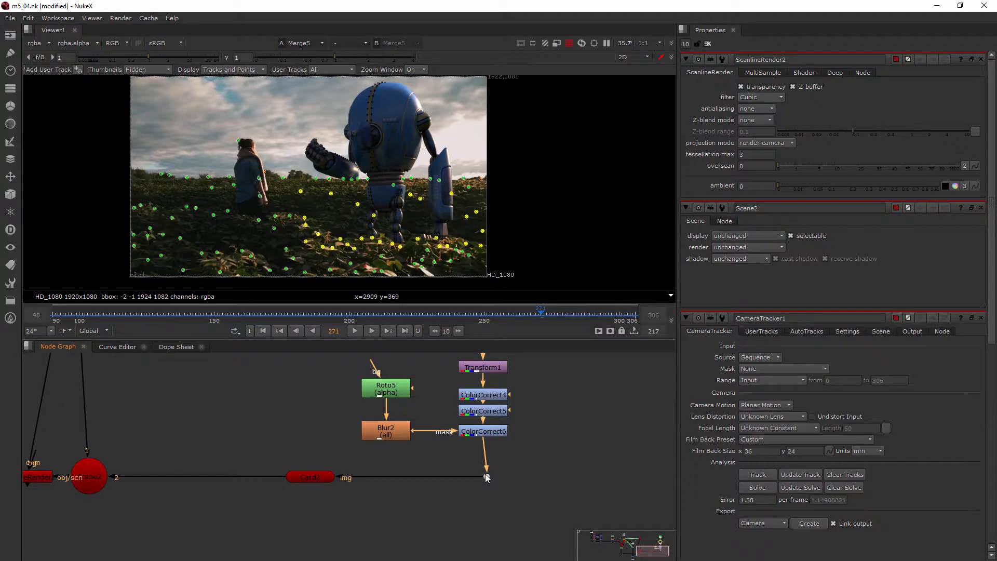
# View Card2 and Scene2 in the 3D viewer to examine the dog card against the tracked point cloud.
pyautogui.click(308, 479)
pyautogui.press('1')
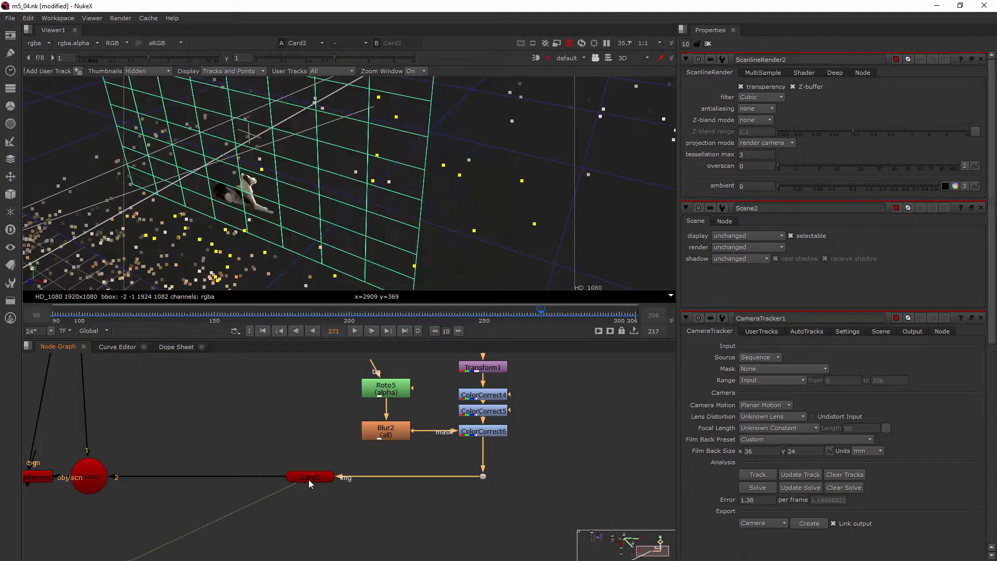
pyautogui.scroll(-5, 263, 233)
pyautogui.scroll(4, 264, 233)
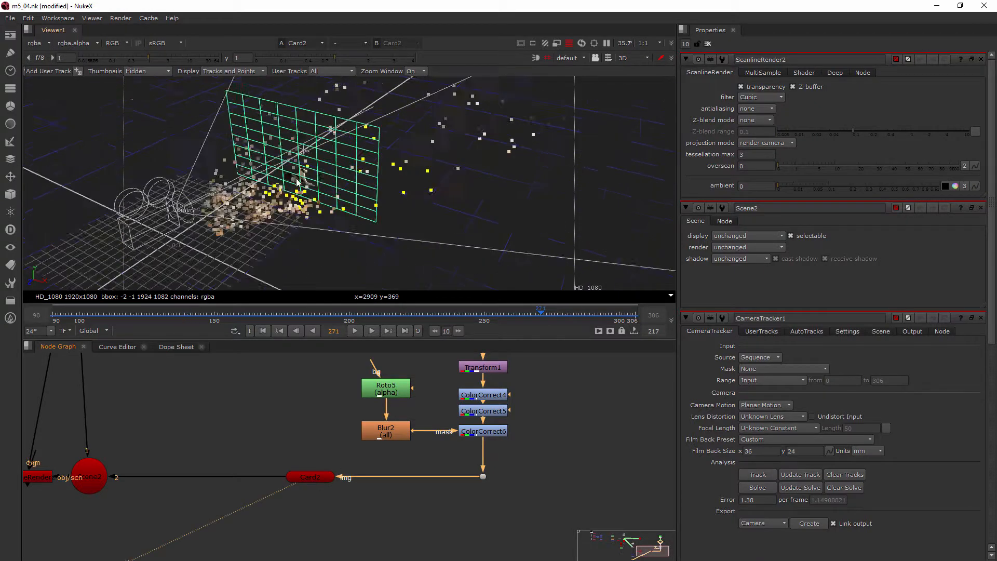
pyautogui.scroll(-3, 296, 192)
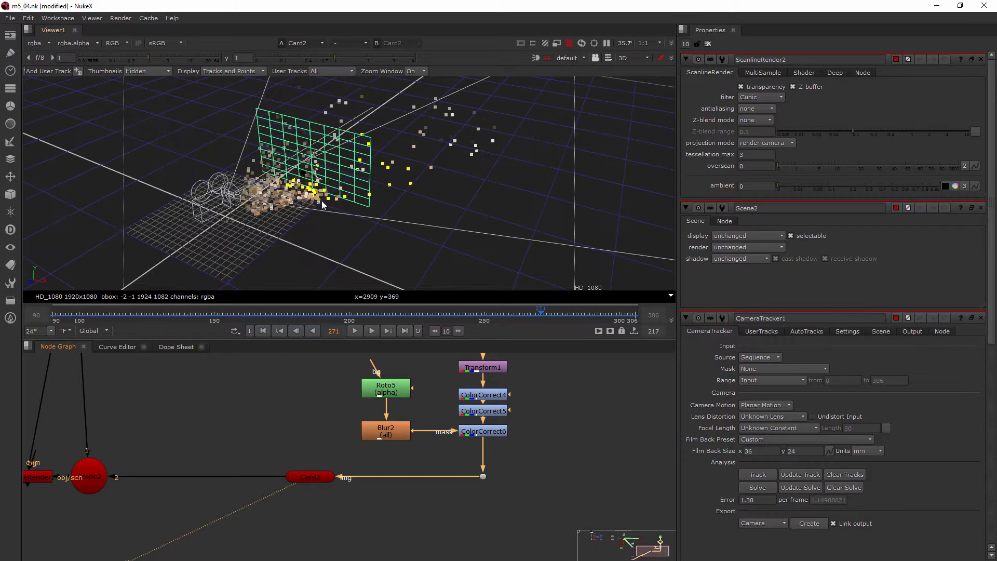
pyautogui.moveTo(130, 470); pyautogui.dragTo(284, 454, button='middle')
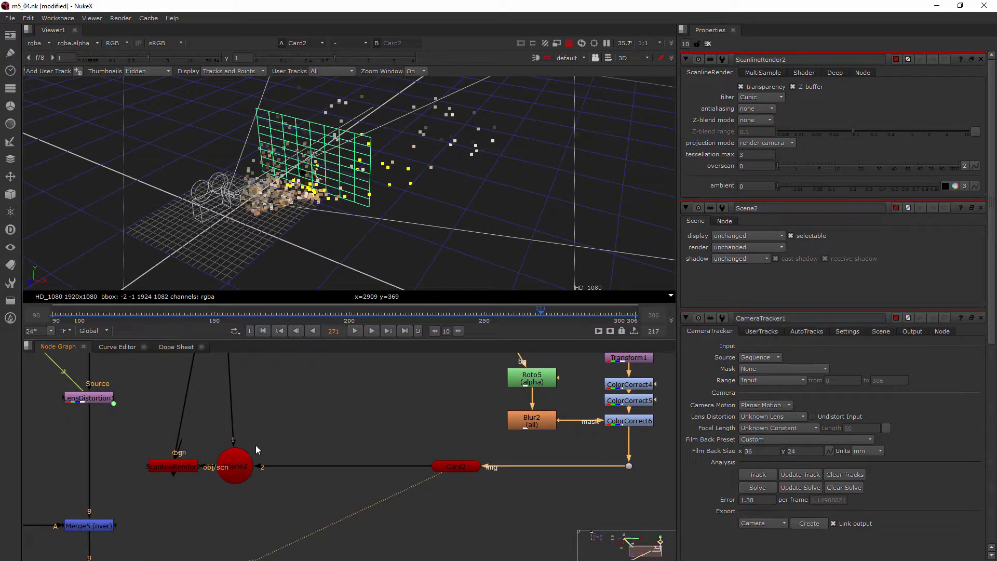
pyautogui.click(238, 468)
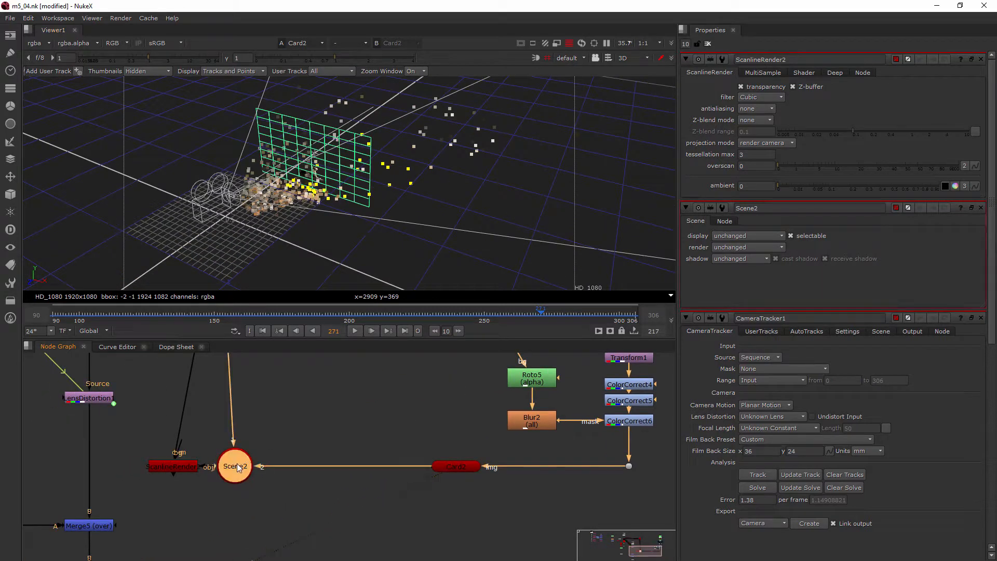
pyautogui.press('1')
# Connect Merge6's A input to ScanlineRender2 through a dot and view Merge6.
pyautogui.moveTo(188, 471); pyautogui.dragTo(182, 471)
pyautogui.moveTo(136, 510); pyautogui.dragTo(245, 478, button='middle')
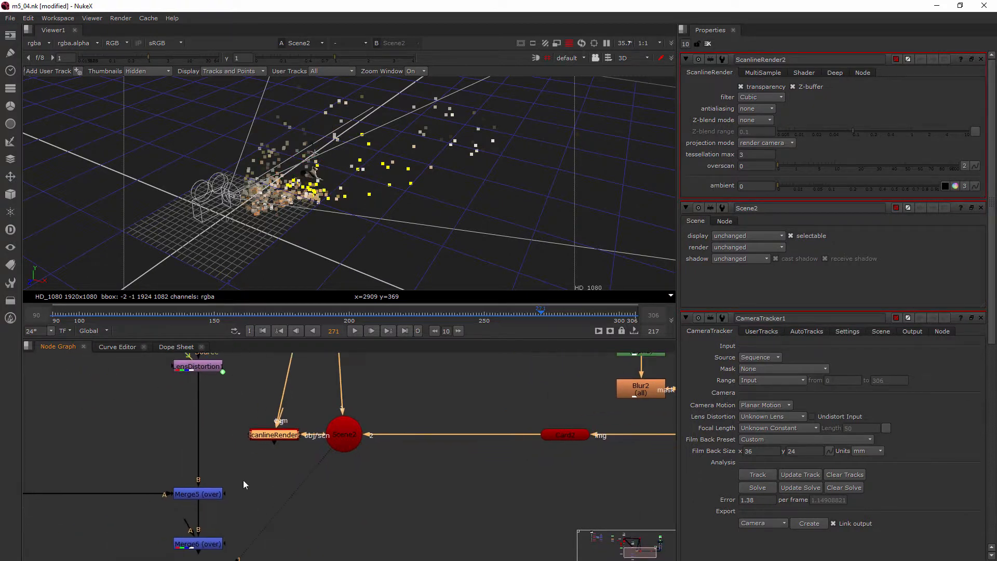
pyautogui.moveTo(188, 523); pyautogui.dragTo(285, 440)
pyautogui.keyDown('ctrl'); pyautogui.moveTo(236, 490); pyautogui.dragTo(276, 544); pyautogui.keyUp('ctrl')
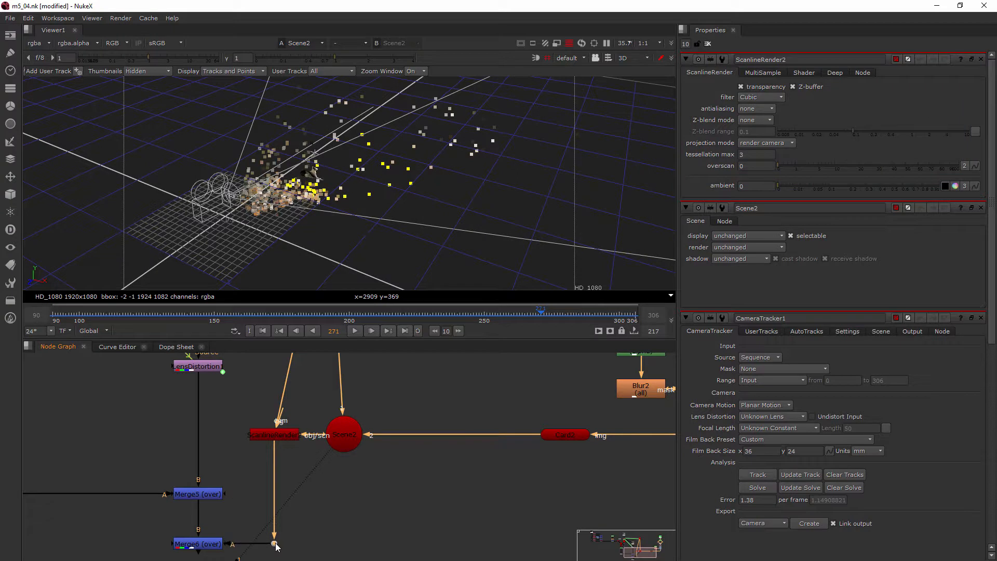
pyautogui.press('1')
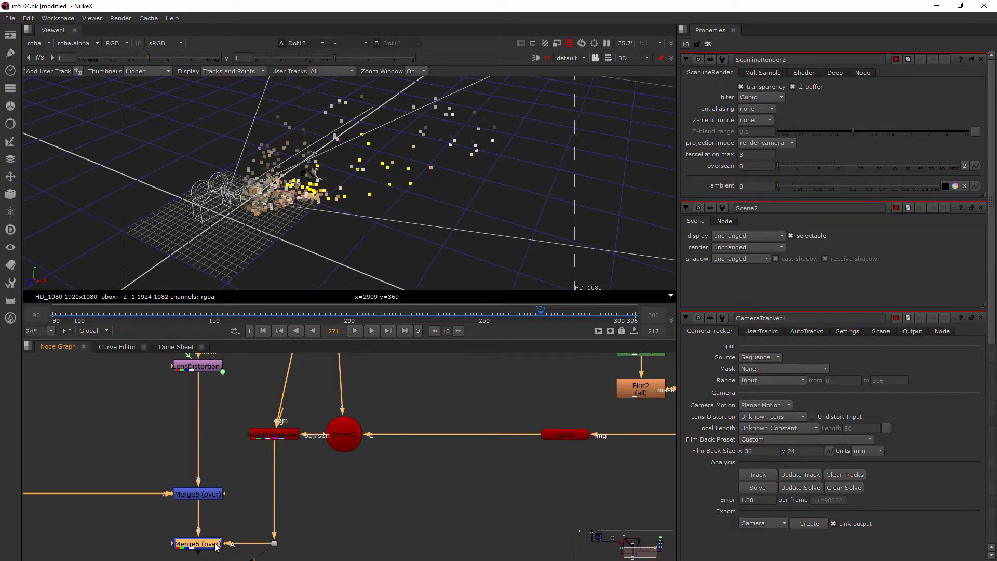
pyautogui.click(216, 544)
pyautogui.press('1')
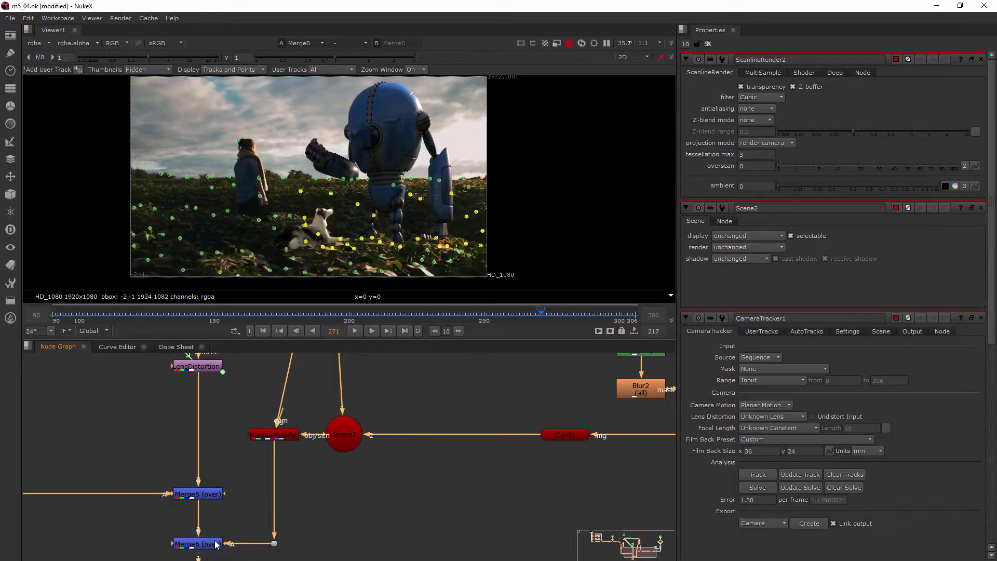
pyautogui.scroll(-5, 332, 484)
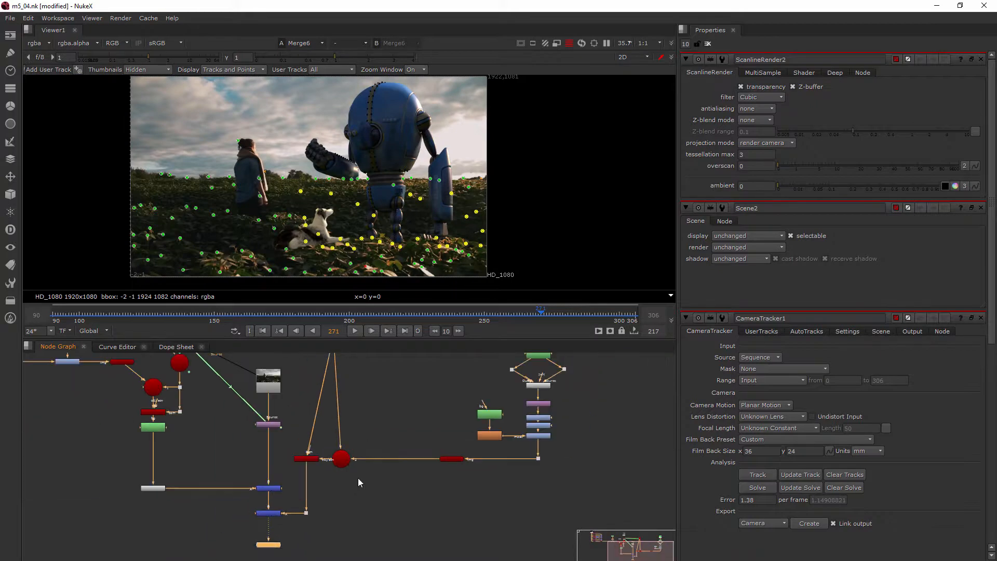
# Try to clone Roto1 and Premult1 from the robot branch.
pyautogui.scroll(3, 151, 438)
pyautogui.moveTo(188, 521); pyautogui.dragTo(95, 412)
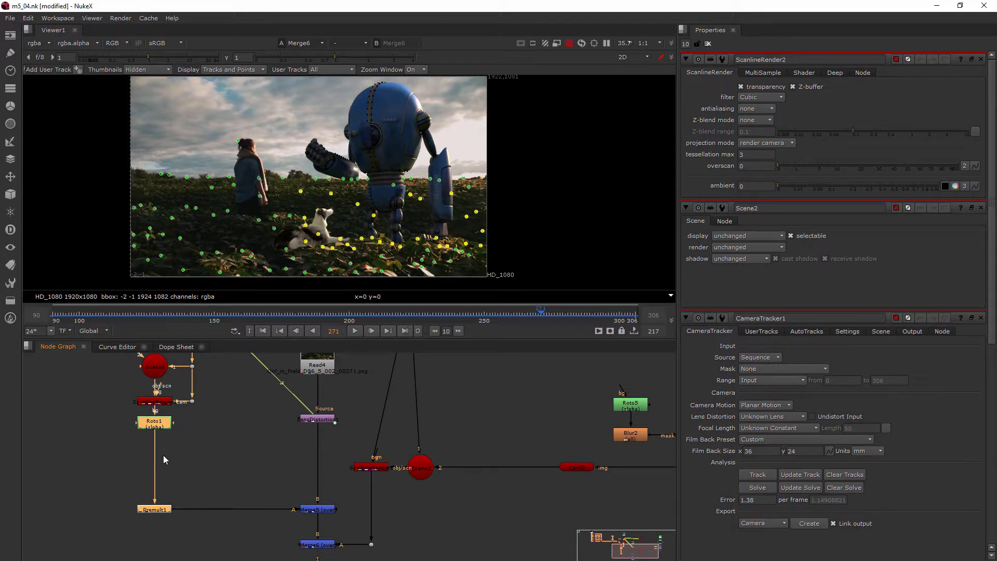
pyautogui.hotkey('alt', 'k')
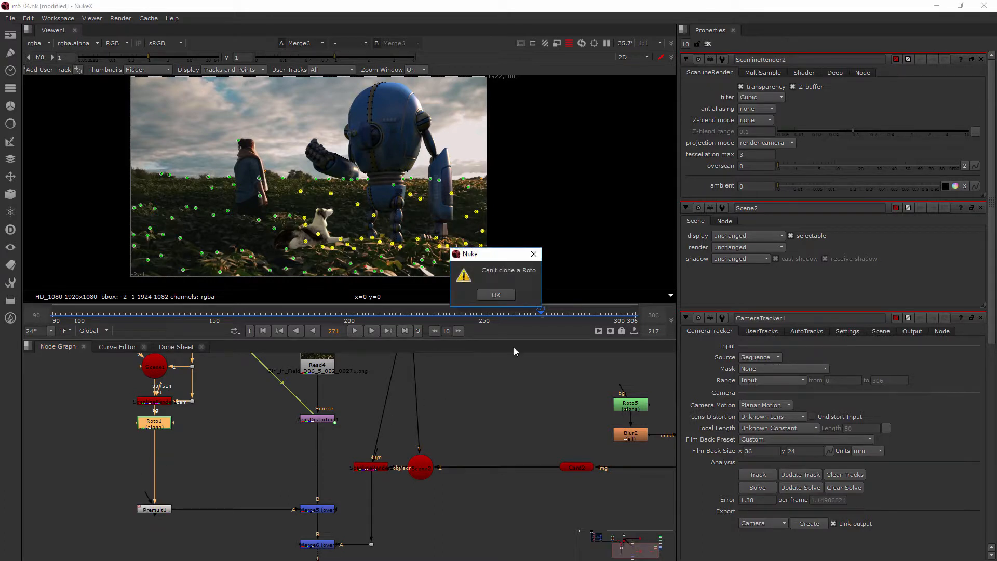
pyautogui.click(496, 294)
pyautogui.click(207, 462)
# Paste a copy of Roto1 and Premult1 and place it between the robot and plate branches.
pyautogui.moveTo(185, 408); pyautogui.dragTo(95, 533)
pyautogui.click(225, 482)
pyautogui.hotkey('ctrl', 'v')
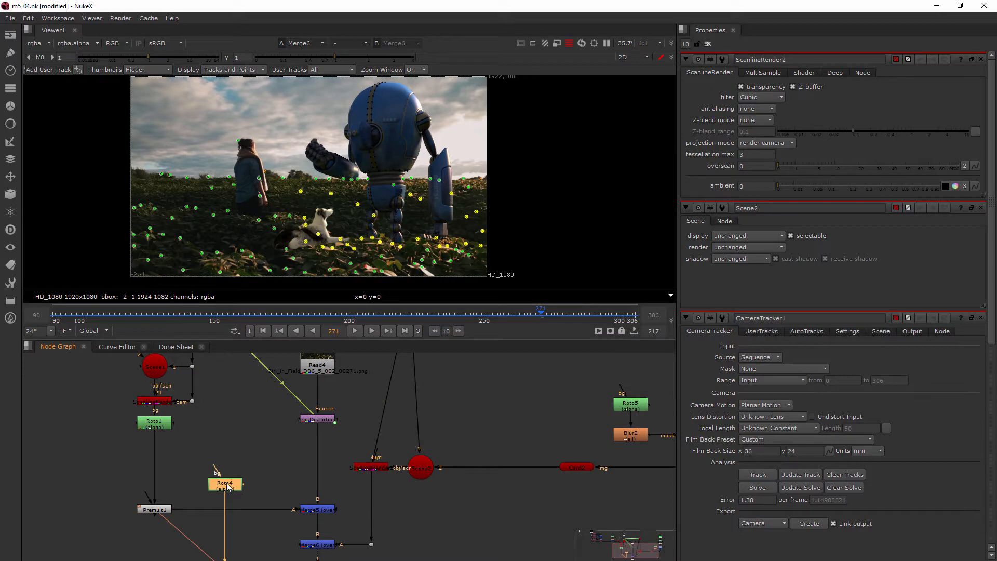
pyautogui.scroll(-2, 256, 494)
pyautogui.moveTo(255, 495); pyautogui.dragTo(168, 456, button='middle')
pyautogui.scroll(2, 152, 466)
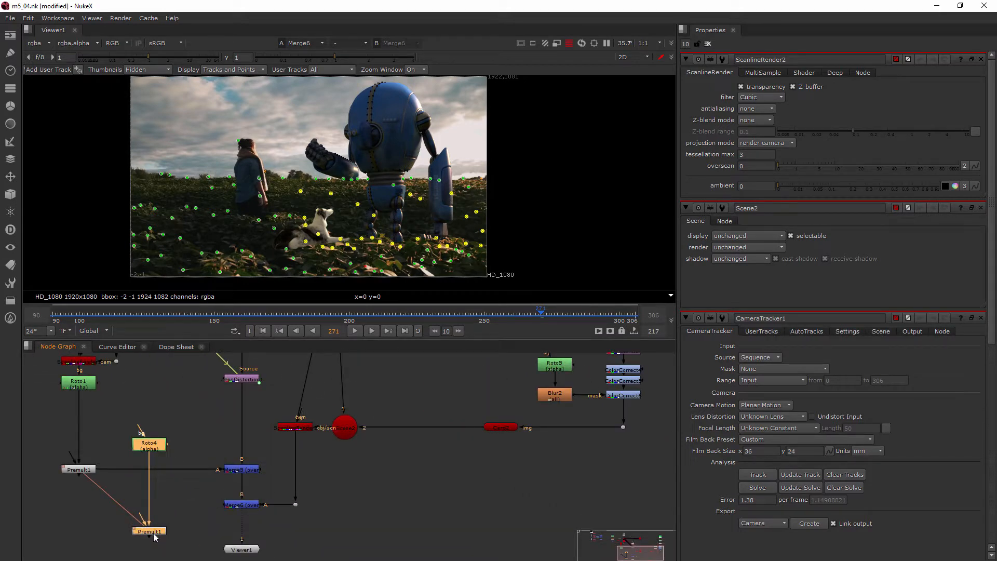
pyautogui.moveTo(154, 538); pyautogui.dragTo(161, 444)
pyautogui.click(191, 457)
pyautogui.scroll(-2, 188, 436)
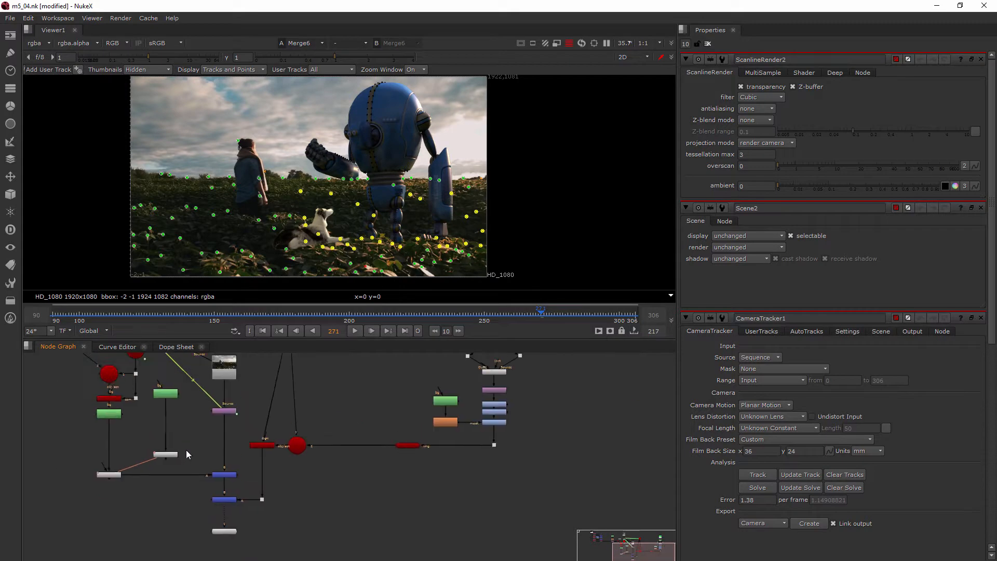
# Replace the copied Premult with a new Premult node and move it and Roto4 over below Scene2.
pyautogui.click(167, 455)
pyautogui.press('Tab')
pyautogui.write('pre')
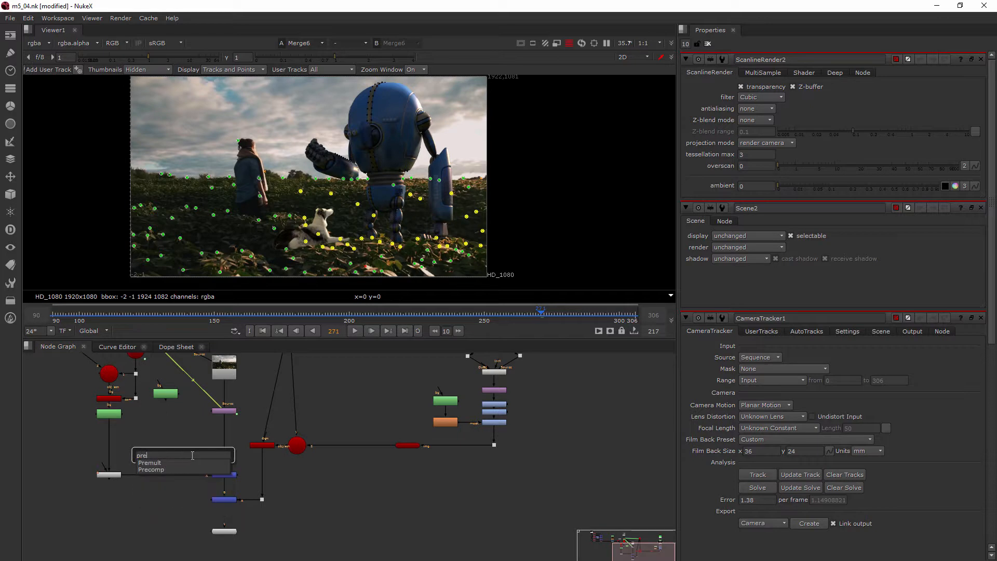
pyautogui.click(160, 460)
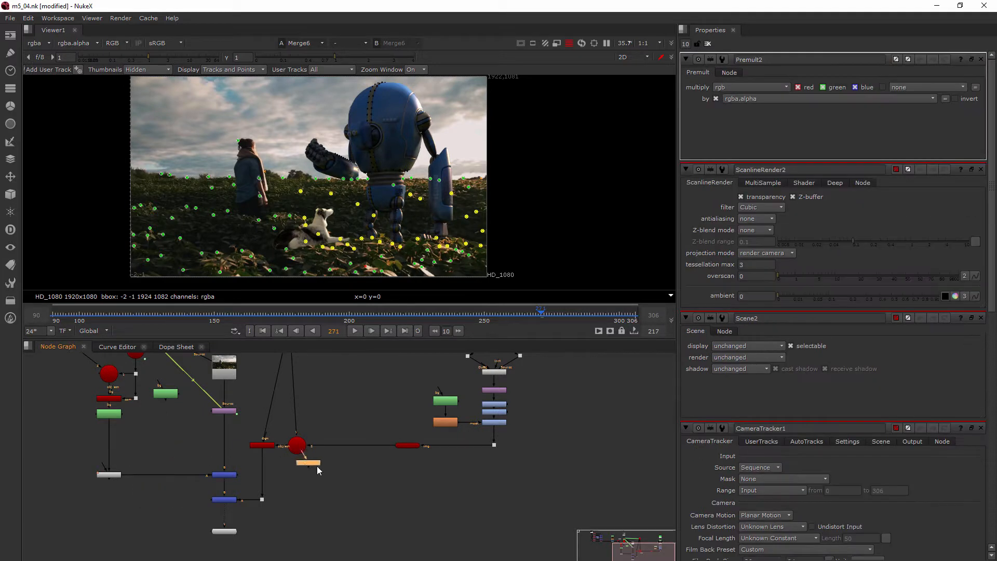
pyautogui.moveTo(172, 396); pyautogui.dragTo(382, 489)
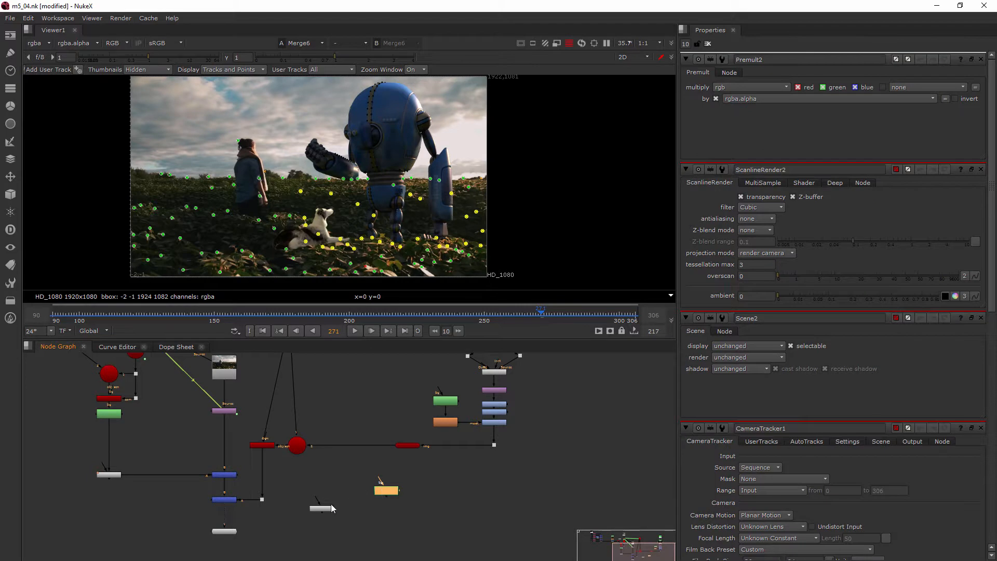
# Insert Roto4 followed by Premult2 between ScanlineRender2 and the dot leading to Merge6.
pyautogui.scroll(3, 325, 490)
pyautogui.moveTo(463, 468); pyautogui.dragTo(285, 428)
pyautogui.moveTo(355, 492); pyautogui.dragTo(268, 462)
pyautogui.moveTo(270, 427); pyautogui.dragTo(276, 452)
pyautogui.click(272, 455)
pyautogui.click(279, 403)
pyautogui.moveTo(280, 404); pyautogui.dragTo(280, 407)
# Inspect the roto-masked dog in the composite and close all open node properties.
pyautogui.scroll(5, 315, 224)
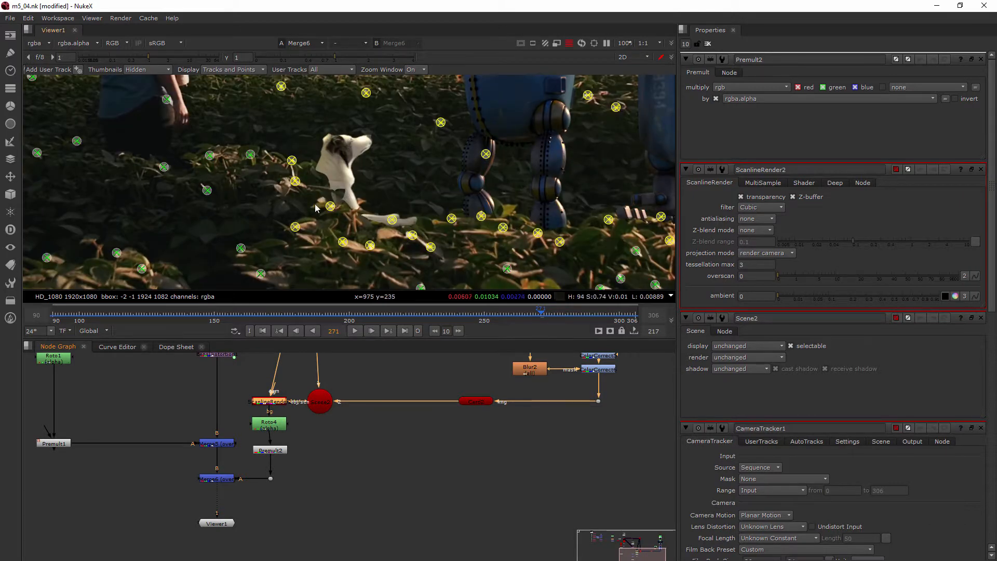
pyautogui.scroll(-3, 256, 179)
pyautogui.scroll(-2, 416, 413)
pyautogui.scroll(2, 366, 389)
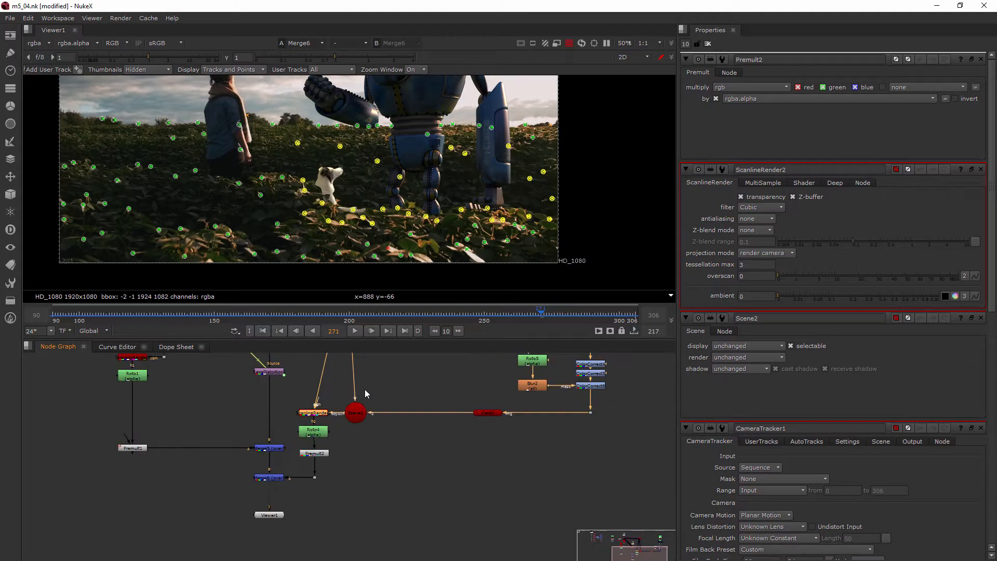
pyautogui.scroll(-2, 336, 227)
pyautogui.moveTo(336, 223); pyautogui.dragTo(331, 246, button='middle')
pyautogui.click(413, 460)
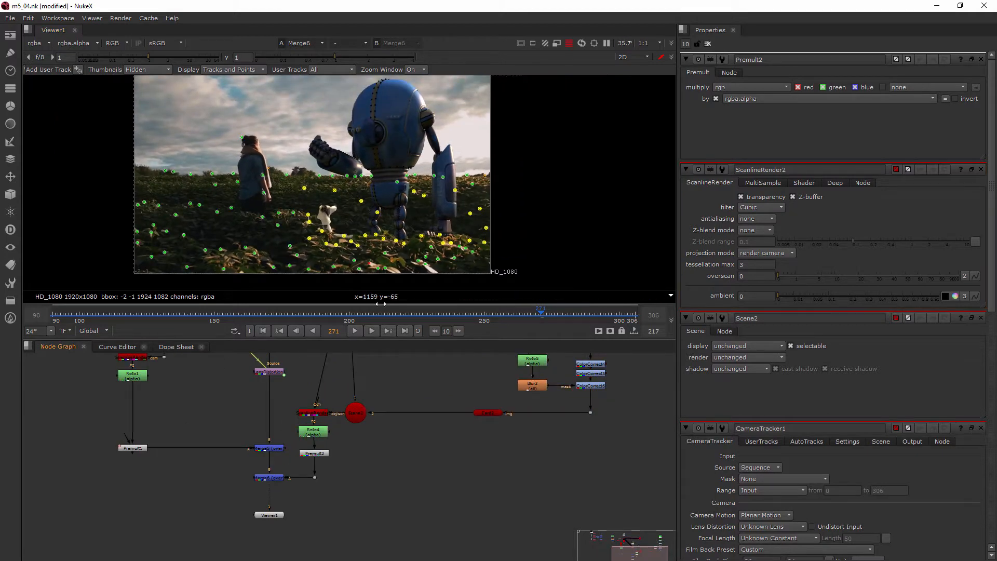
pyautogui.click(708, 44)
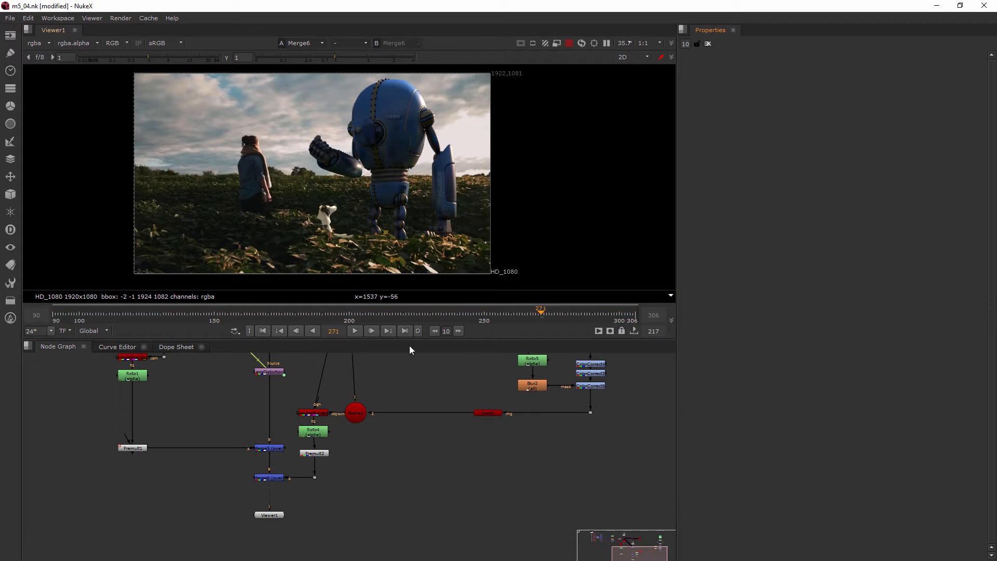
# Open Card2's properties, go to frame 91 and move the dog card to about x 0.084, y 0.062.
pyautogui.click(315, 454)
pyautogui.scroll(-2, 420, 469)
pyautogui.moveTo(420, 469); pyautogui.dragTo(385, 497, button='middle')
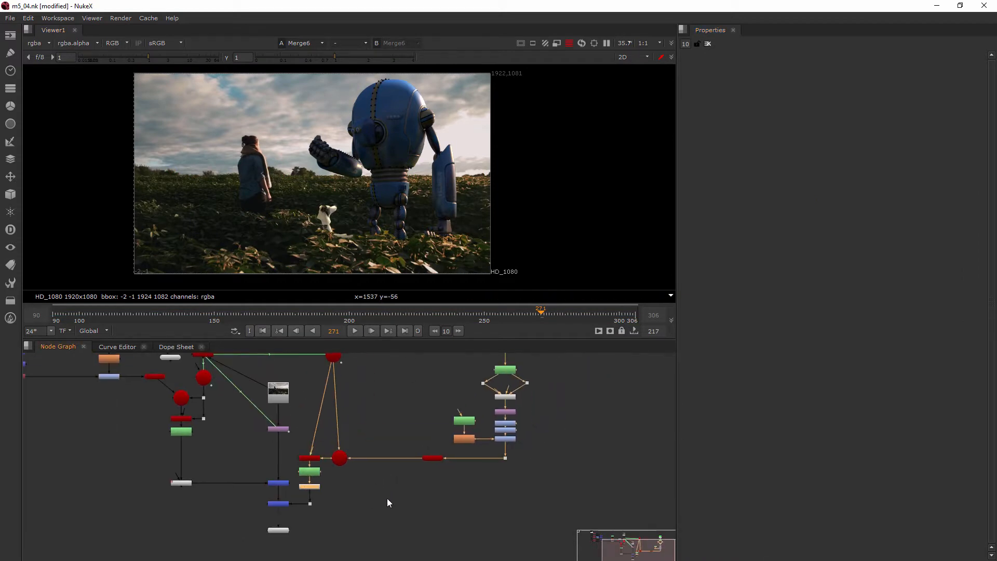
pyautogui.scroll(3, 400, 470)
pyautogui.doubleClick(444, 451)
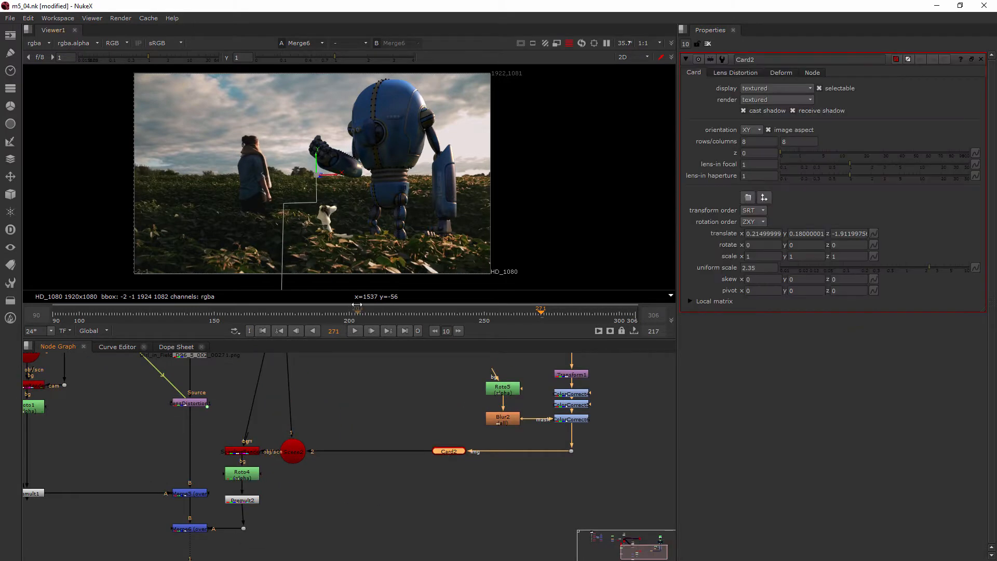
pyautogui.click(56, 313)
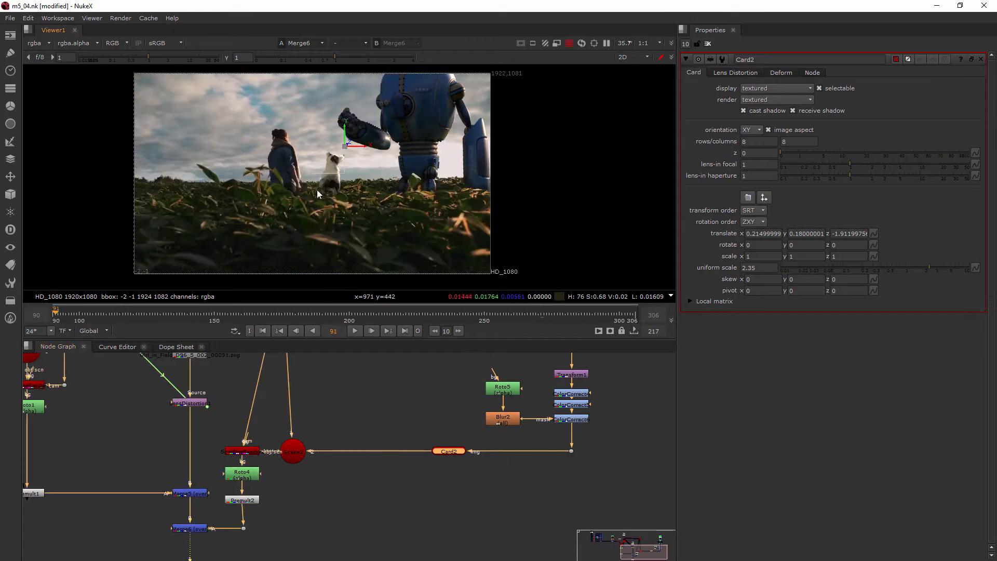
pyautogui.moveTo(344, 126); pyautogui.dragTo(326, 142)
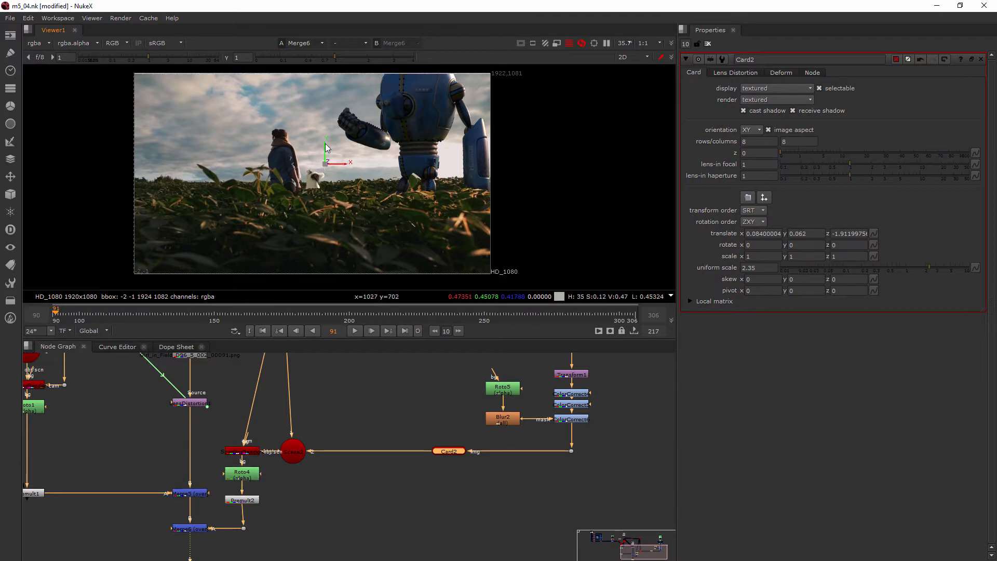
# Scrub through the shot to check the dog's placement, stopping at frame 229.
pyautogui.click(85, 312)
pyautogui.moveTo(275, 320); pyautogui.dragTo(480, 315)
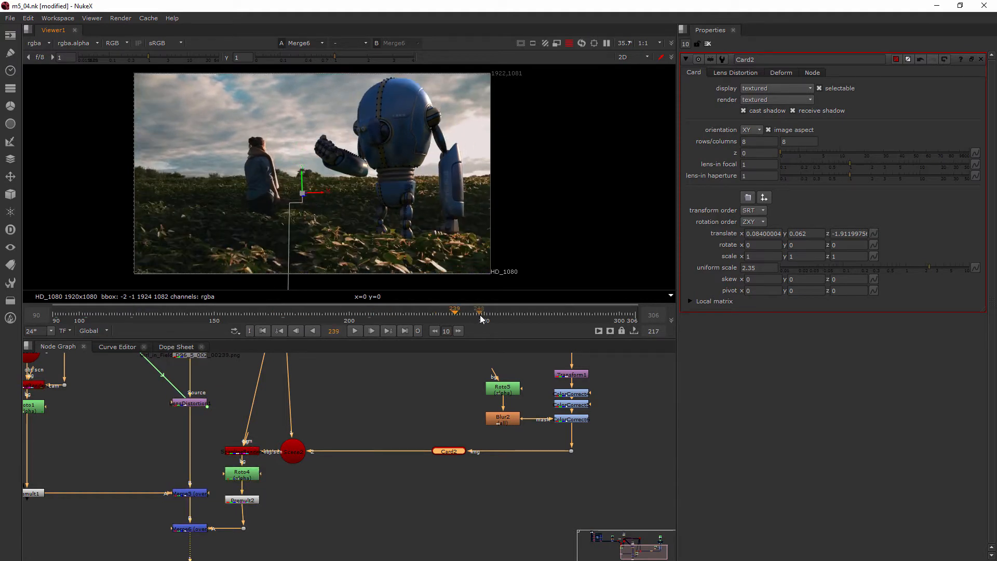
pyautogui.click(427, 315)
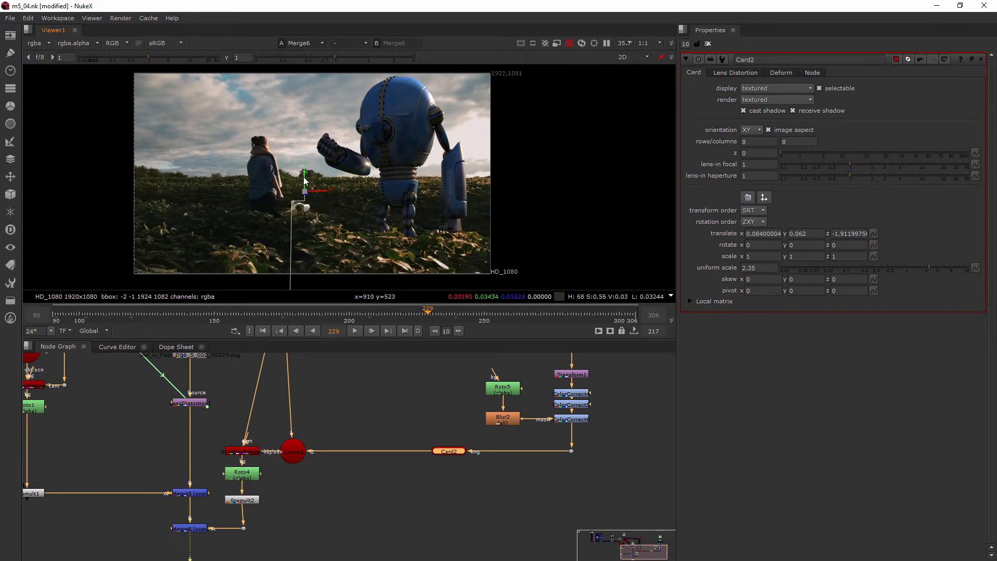
# Fine-tune the dog card's position at frame 229 to about x 0.08, y 0.086 and close Card2's properties.
pyautogui.moveTo(305, 180); pyautogui.dragTo(305, 177)
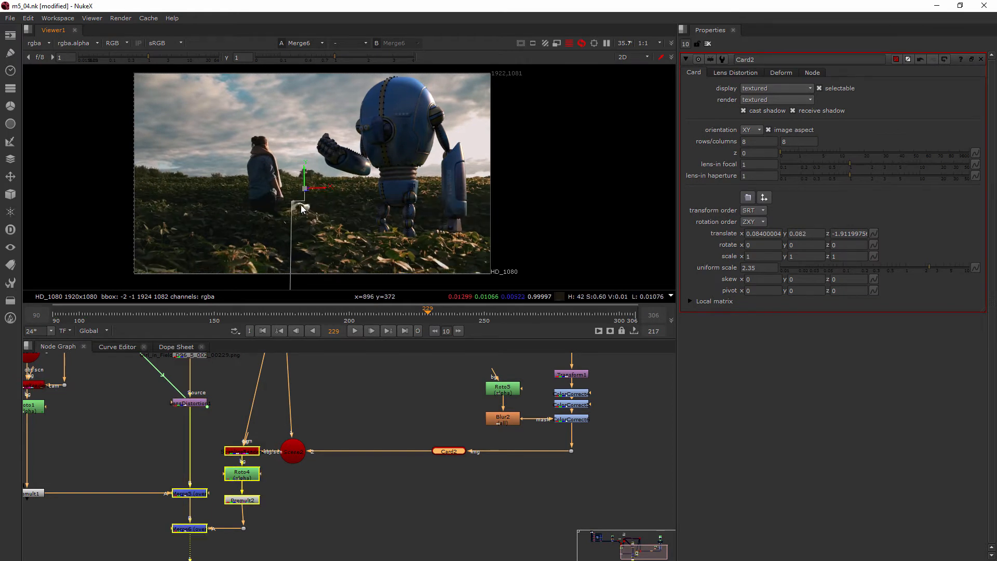
pyautogui.scroll(8, 303, 192)
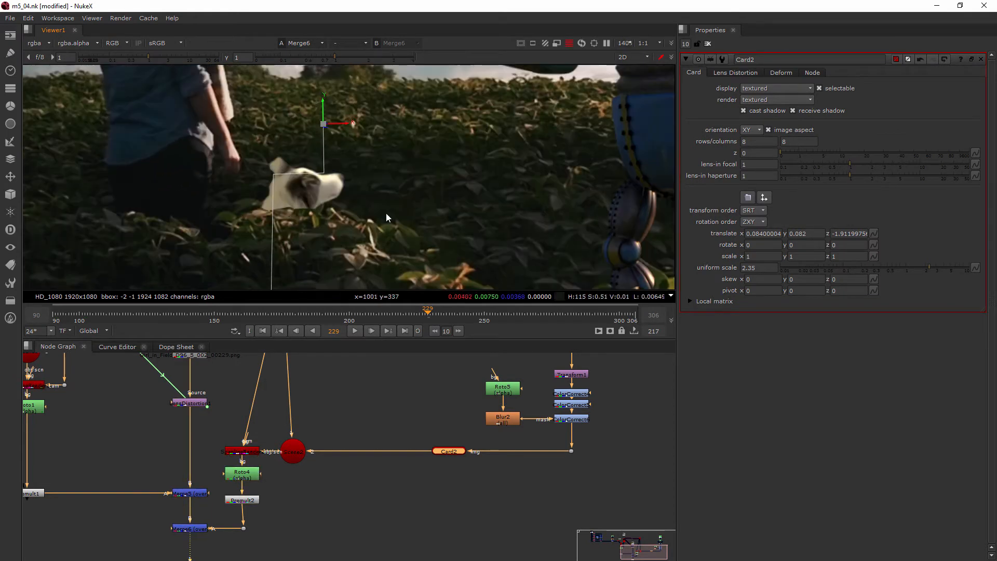
pyautogui.scroll(-8, 388, 226)
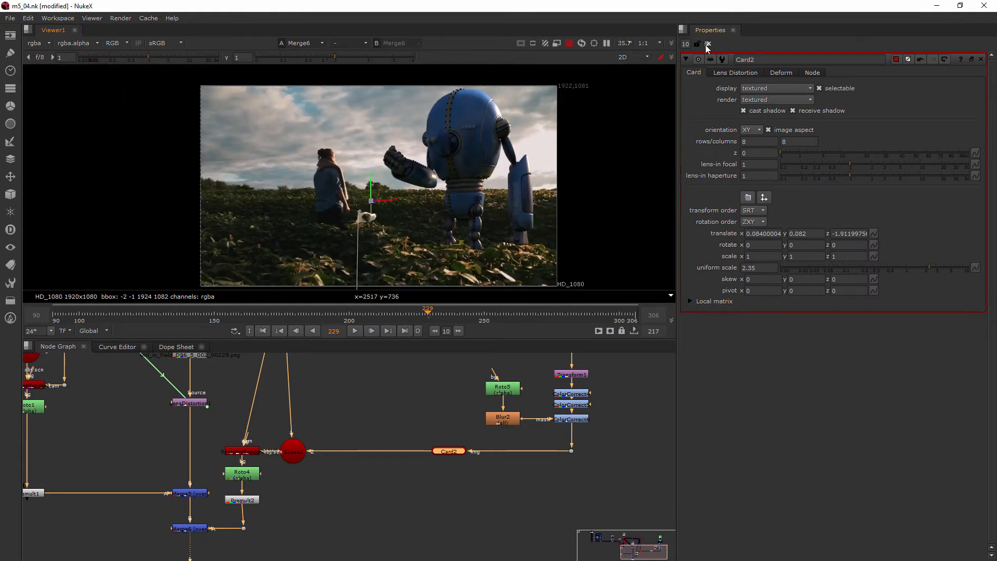
pyautogui.moveTo(370, 184); pyautogui.dragTo(370, 183)
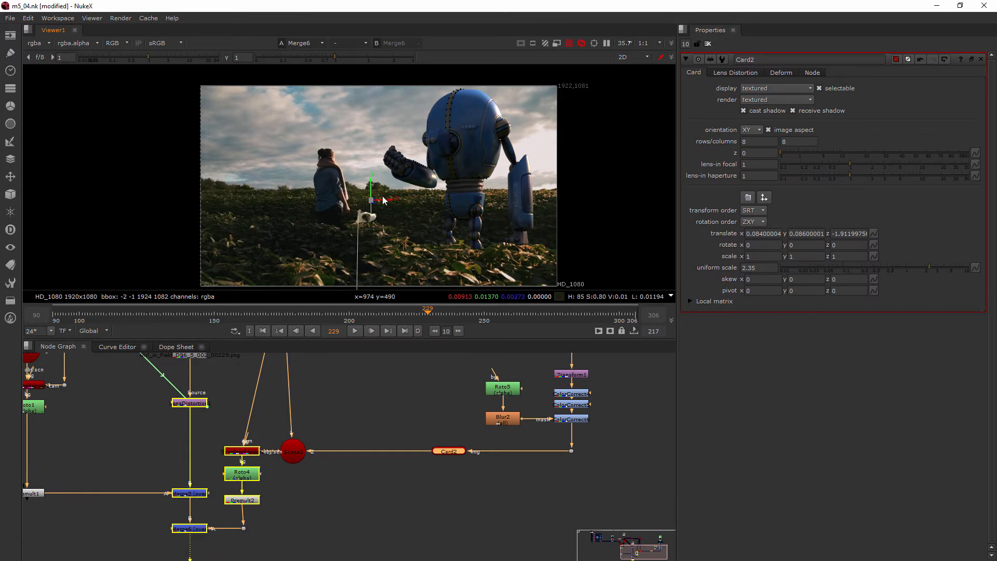
pyautogui.moveTo(387, 202); pyautogui.dragTo(385, 203)
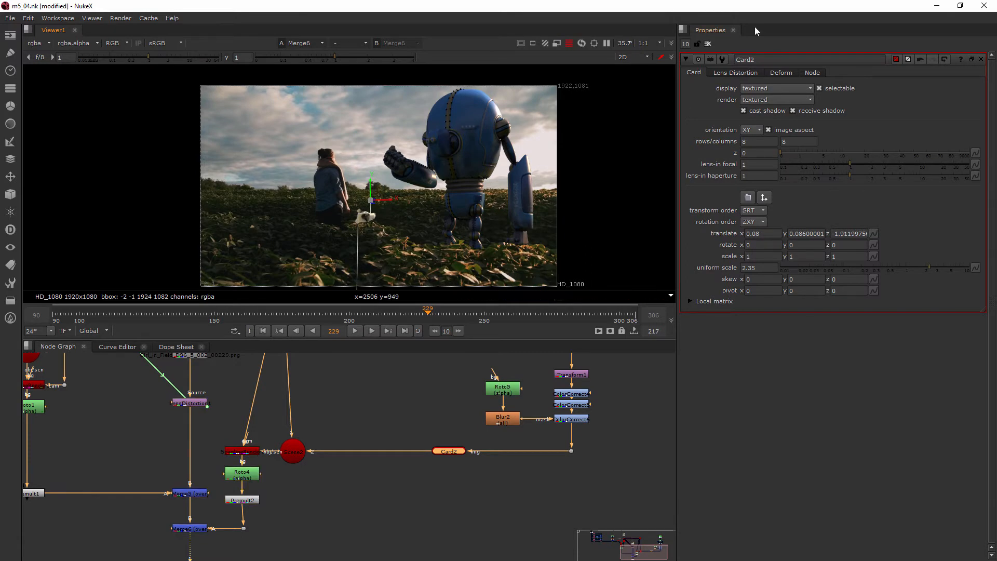
pyautogui.click(708, 43)
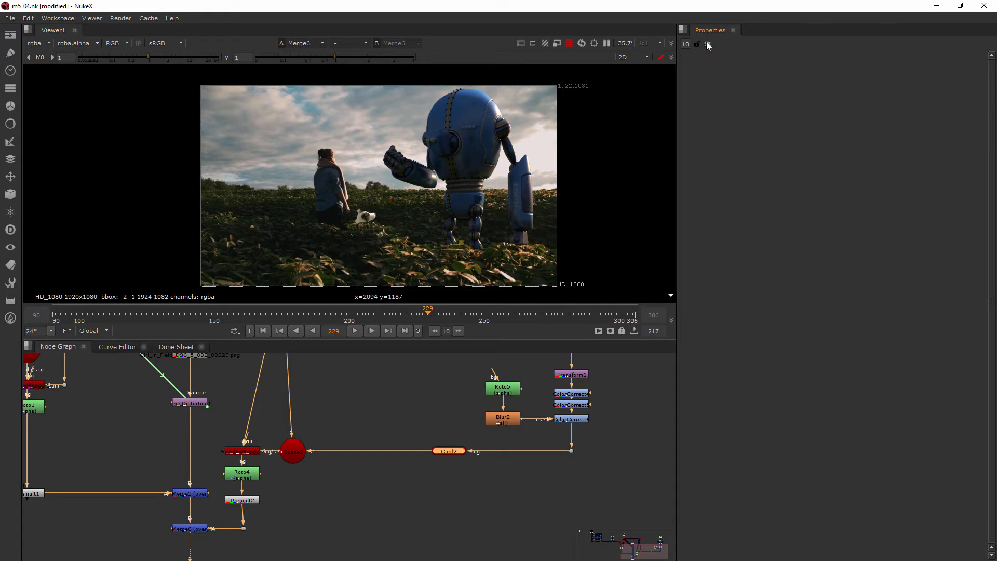
# Examine the dog's placement beside the woman in the composite, both close up and in the full frame.
pyautogui.moveTo(367, 216); pyautogui.dragTo(397, 192, button='middle')
pyautogui.scroll(4, 397, 193)
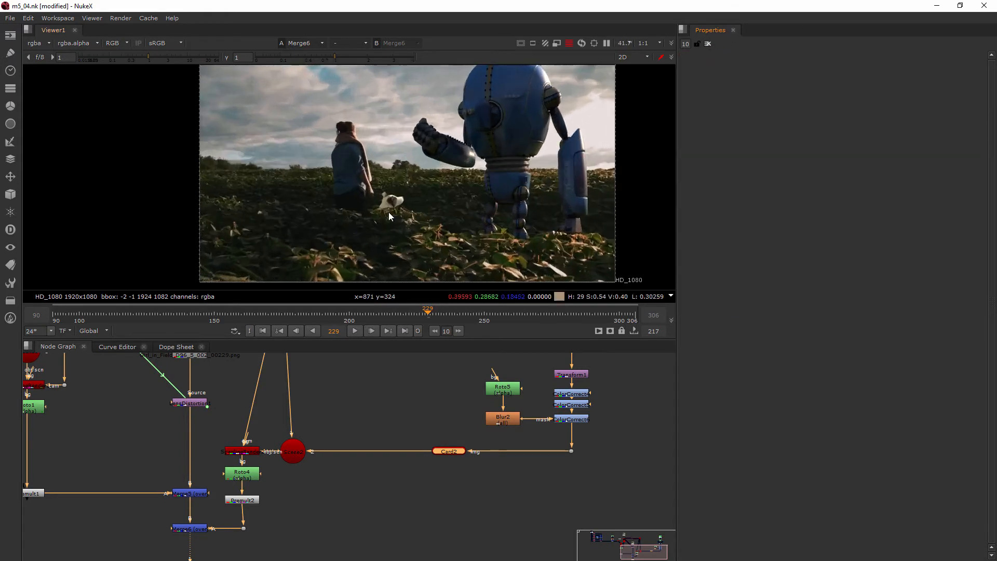
pyautogui.scroll(2, 389, 200)
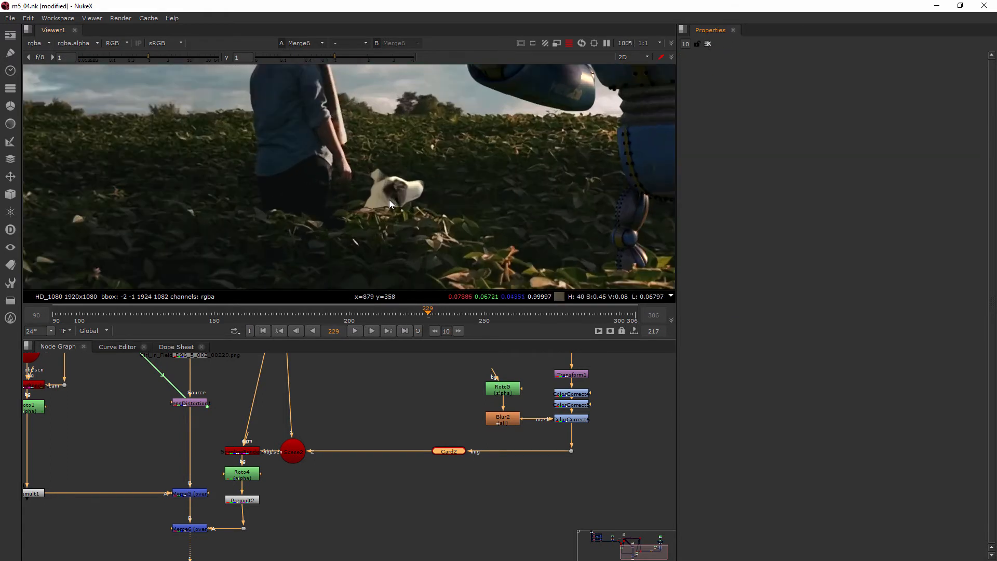
pyautogui.scroll(-4, 438, 198)
pyautogui.scroll(1, 404, 194)
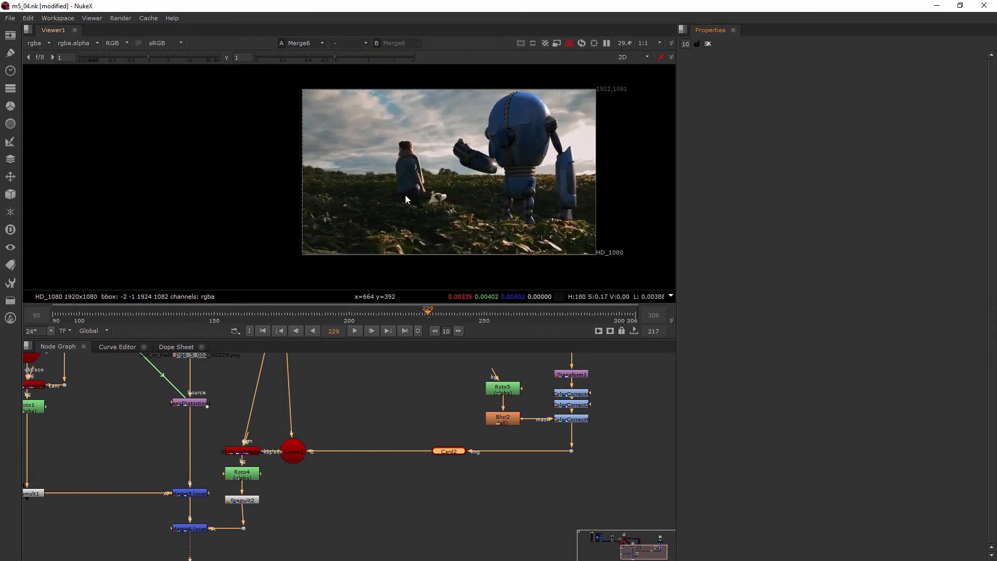
pyautogui.moveTo(462, 195); pyautogui.dragTo(399, 202, button='middle')
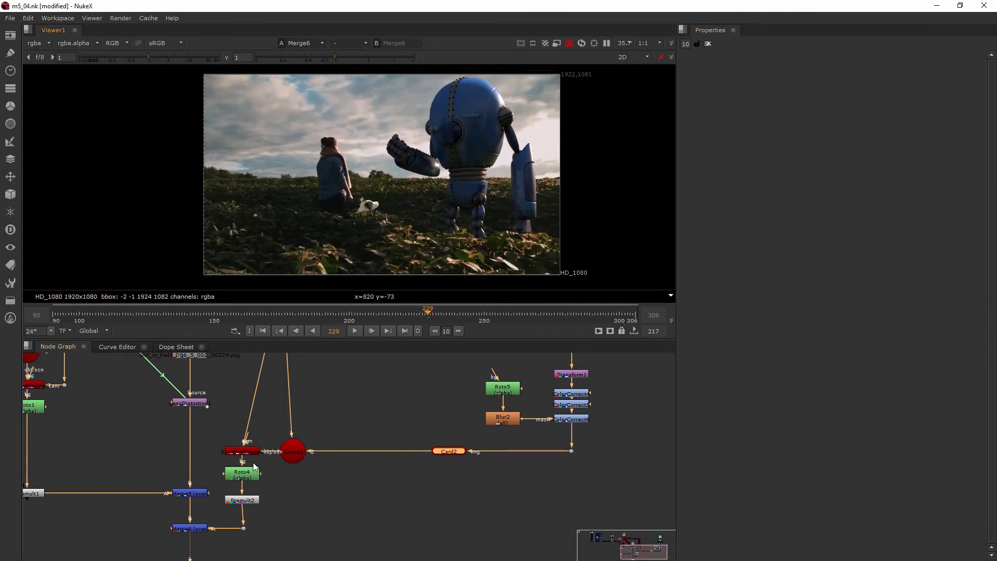